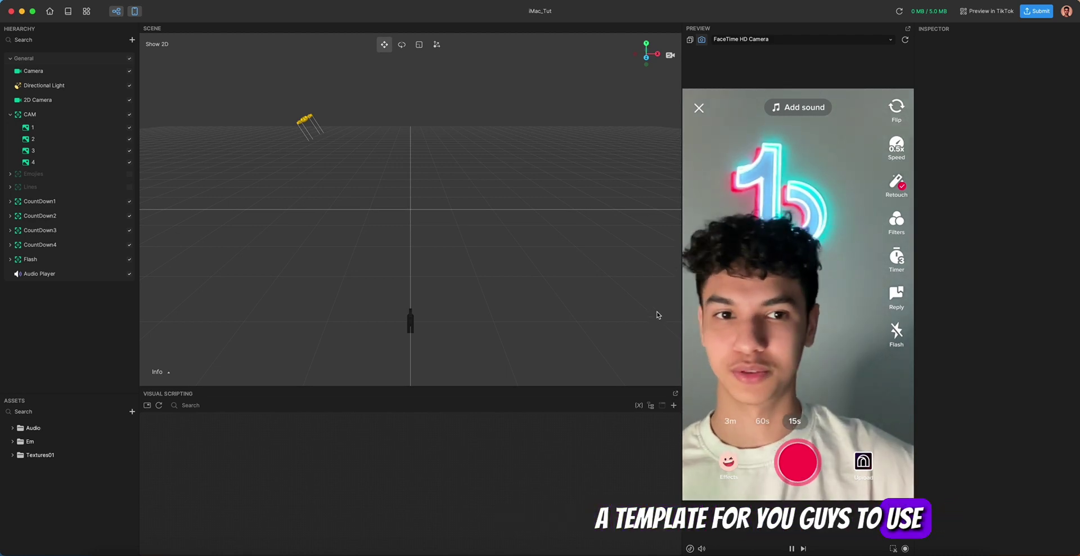
Enlarge the Visual Scripting area and show the settings of image 1 in the CAM group.
left_click_drag(619, 386, 619, 364)
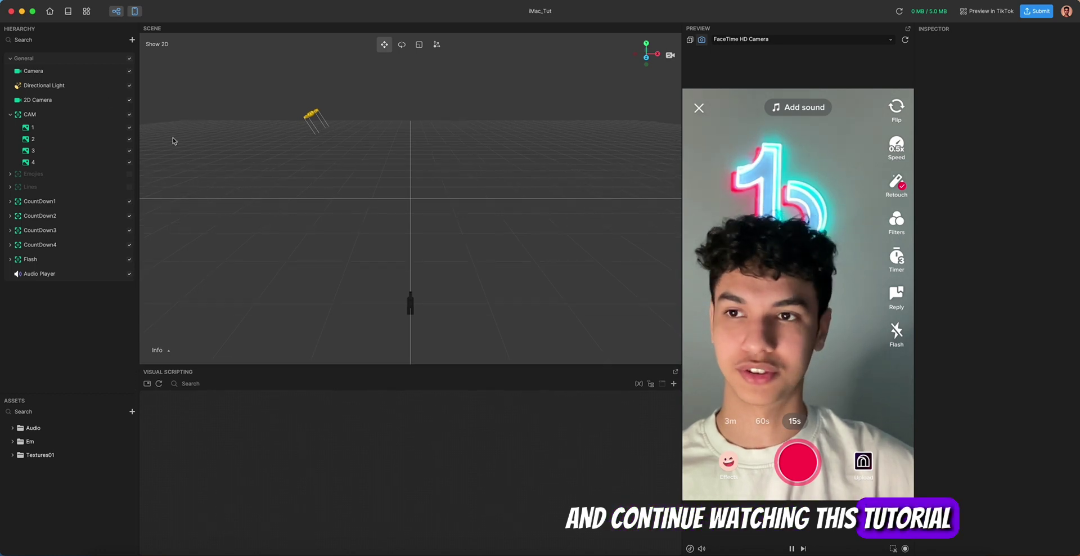
left_click(59, 115)
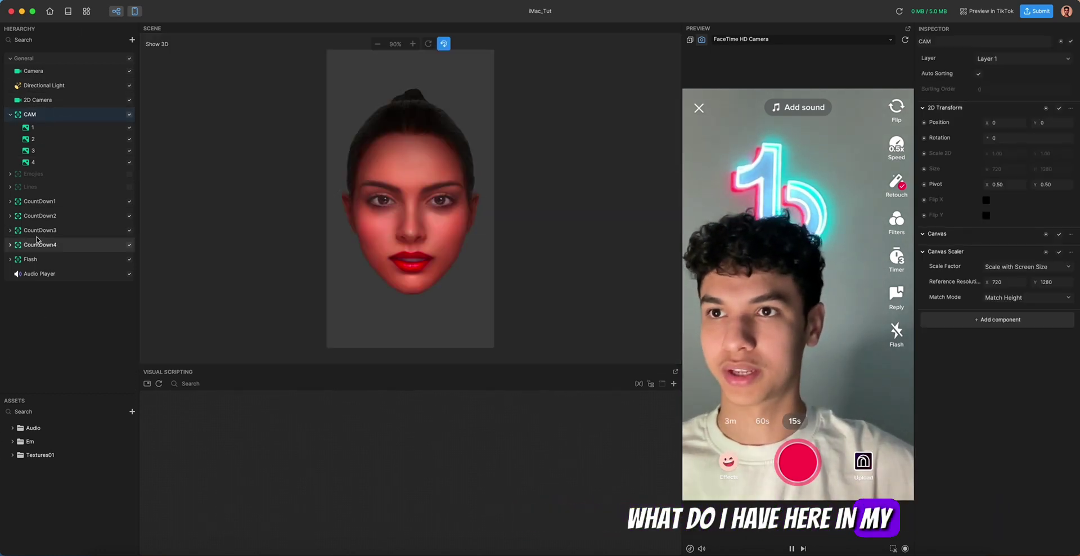
left_click(39, 127)
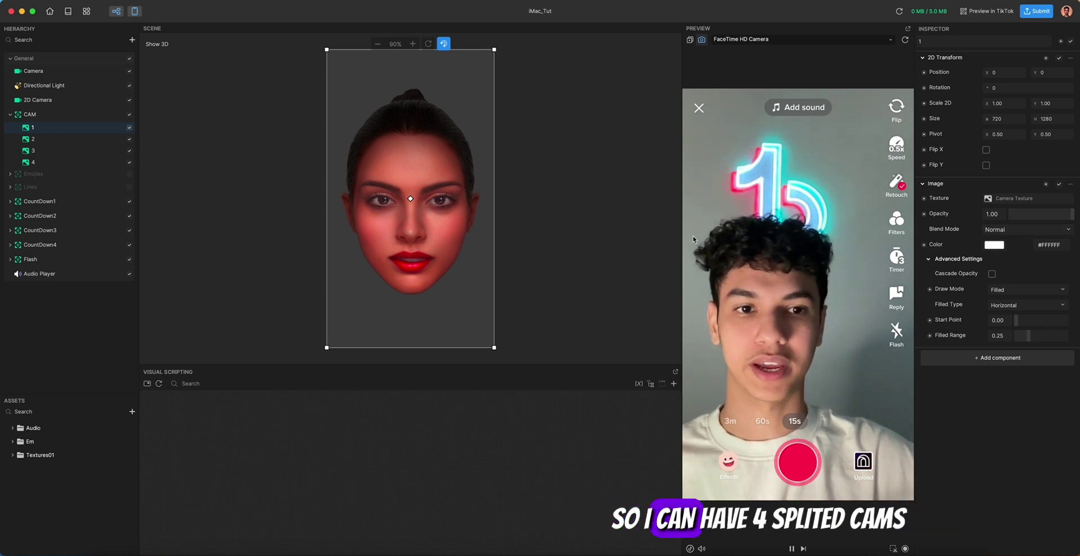
Tint image 1 of the CAM group red.
left_click(994, 245)
left_click_drag(919, 227, 1004, 233)
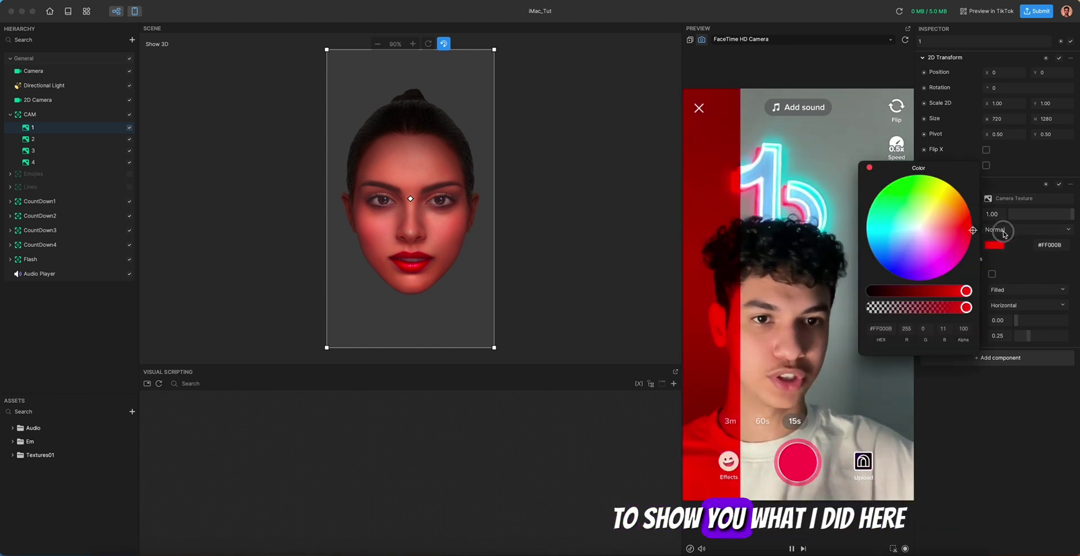
left_click(870, 168)
Tint image 2 of the CAM group green, using #00FF36.
left_click(45, 139)
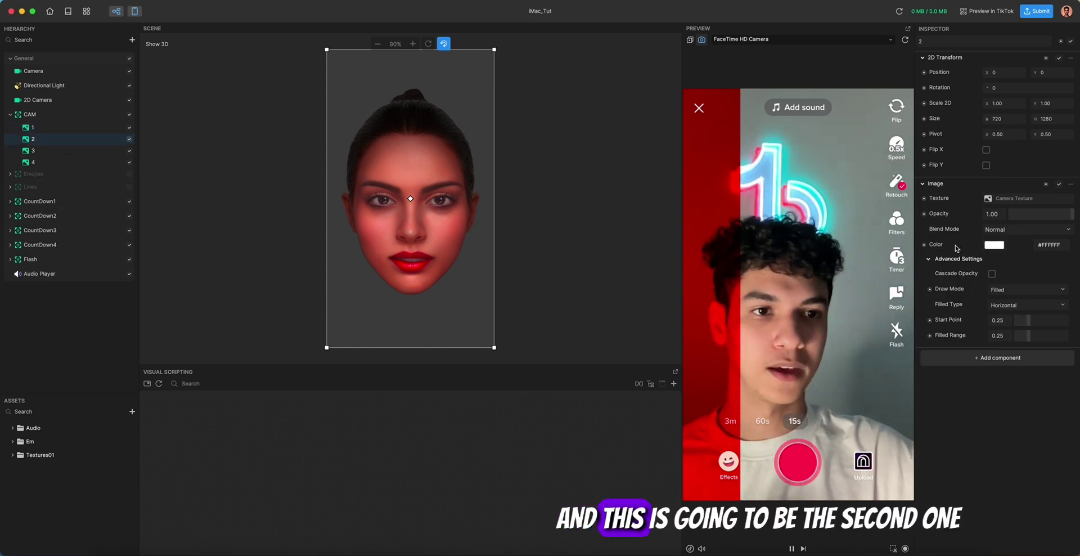
left_click(994, 244)
left_click(883, 188)
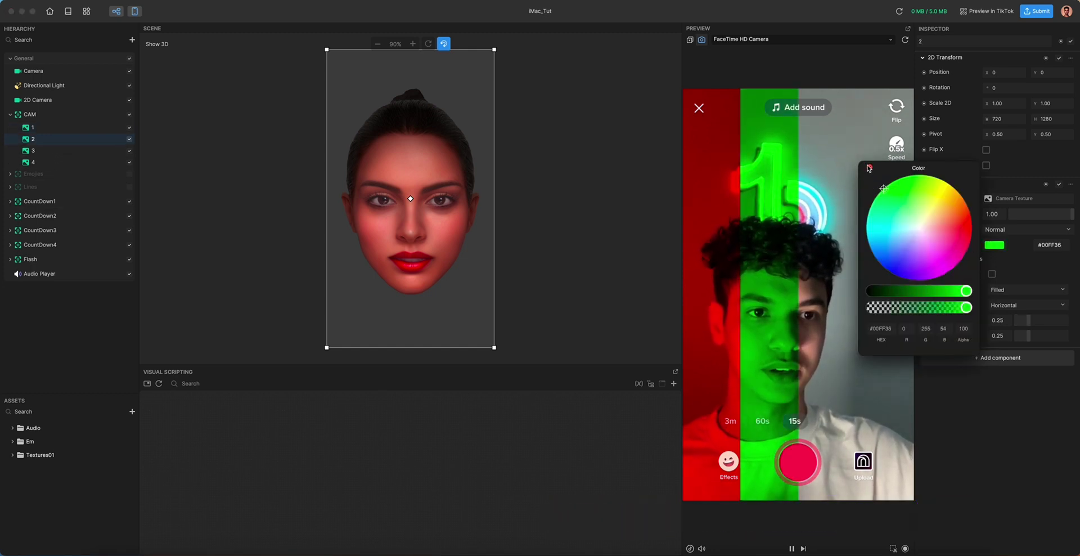
left_click(870, 168)
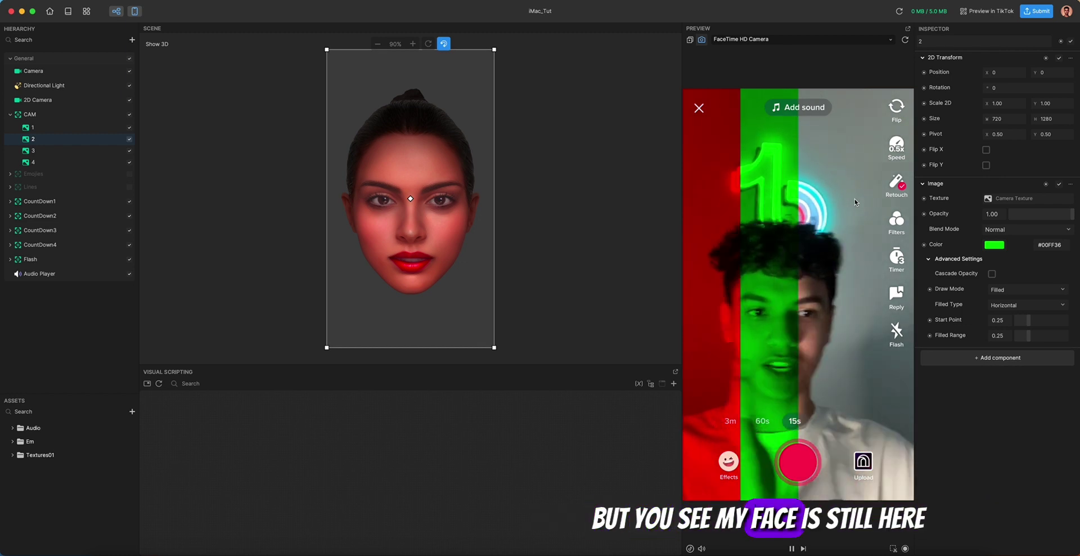
Set the colour of CAM image 2 back to white, #FFFFFF.
left_click(995, 245)
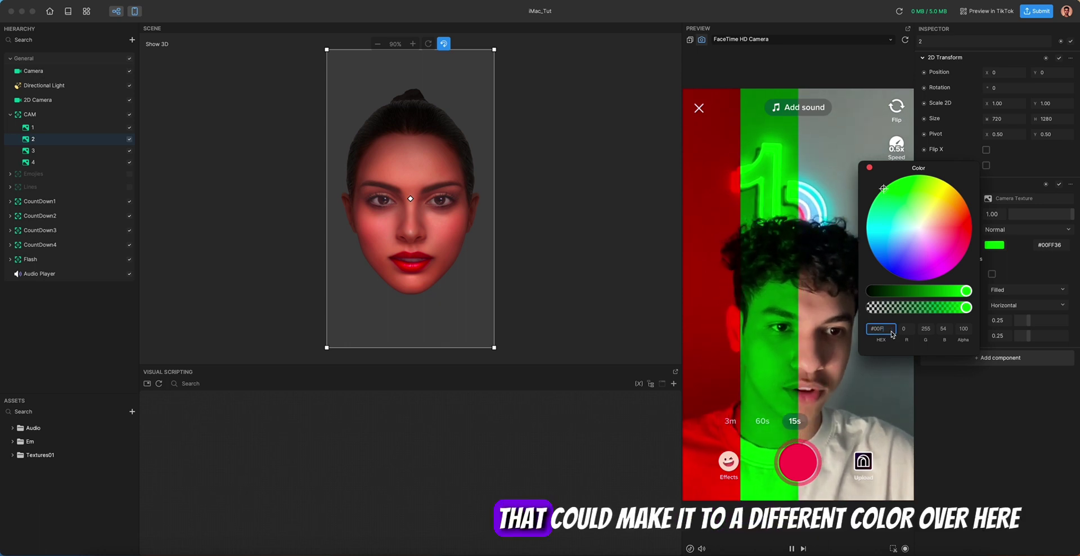
type("#FFFFF")
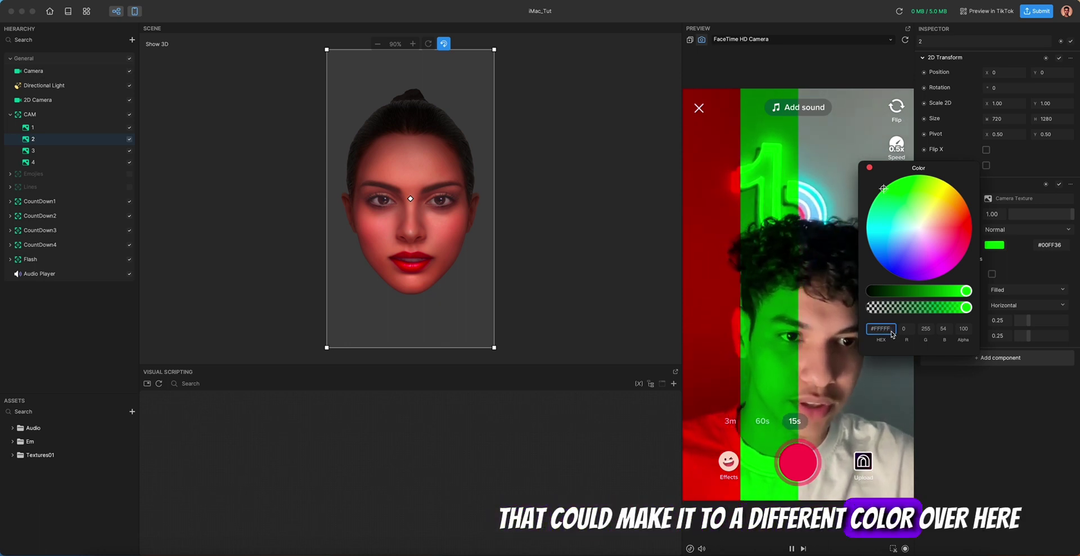
type("F")
key("Return")
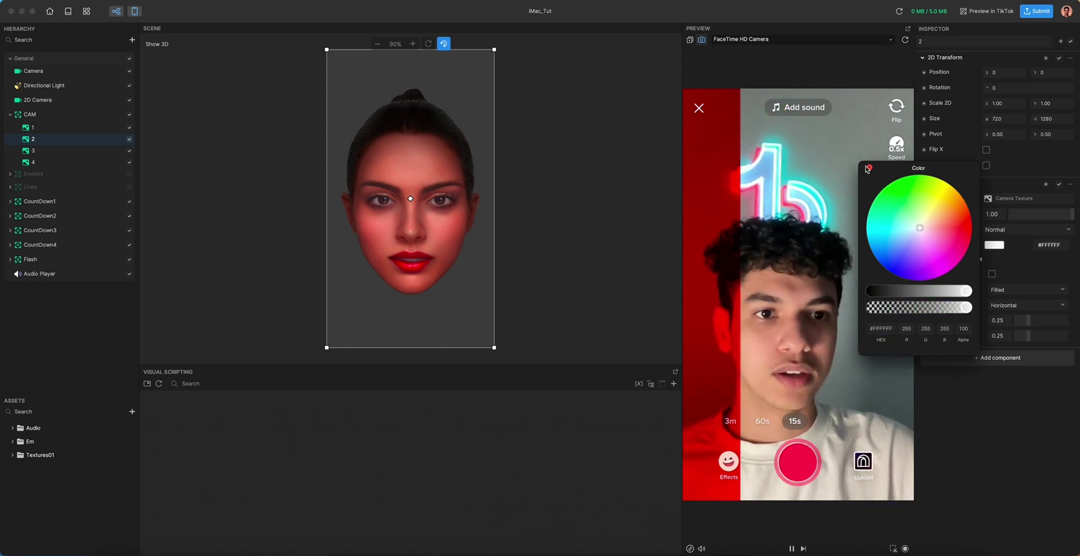
Set the colour of CAM image 1 back to white, #FFFFFF, and close the colour picker.
left_click(33, 127)
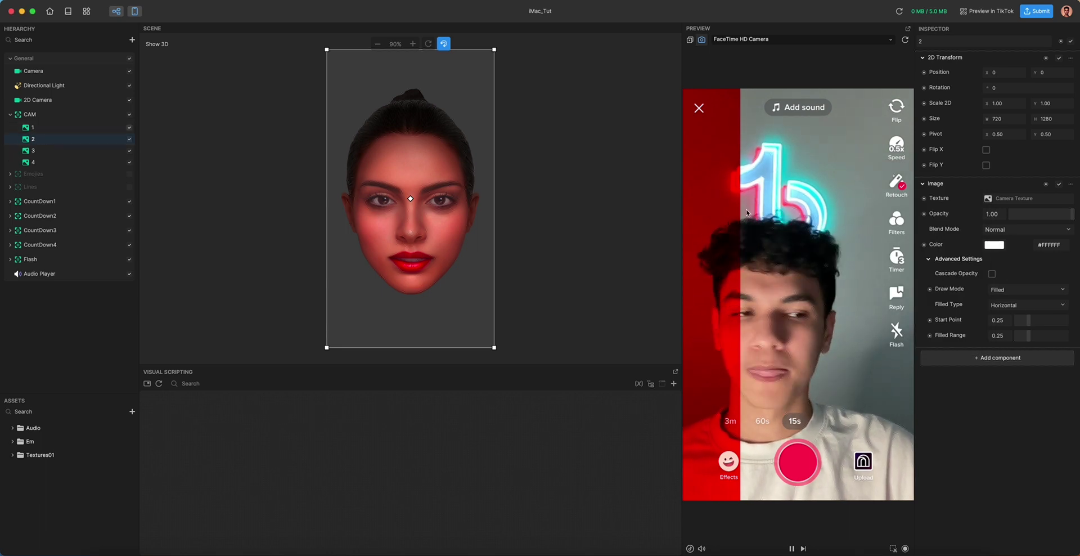
left_click(995, 245)
double_click(889, 333)
type("FFFFFF")
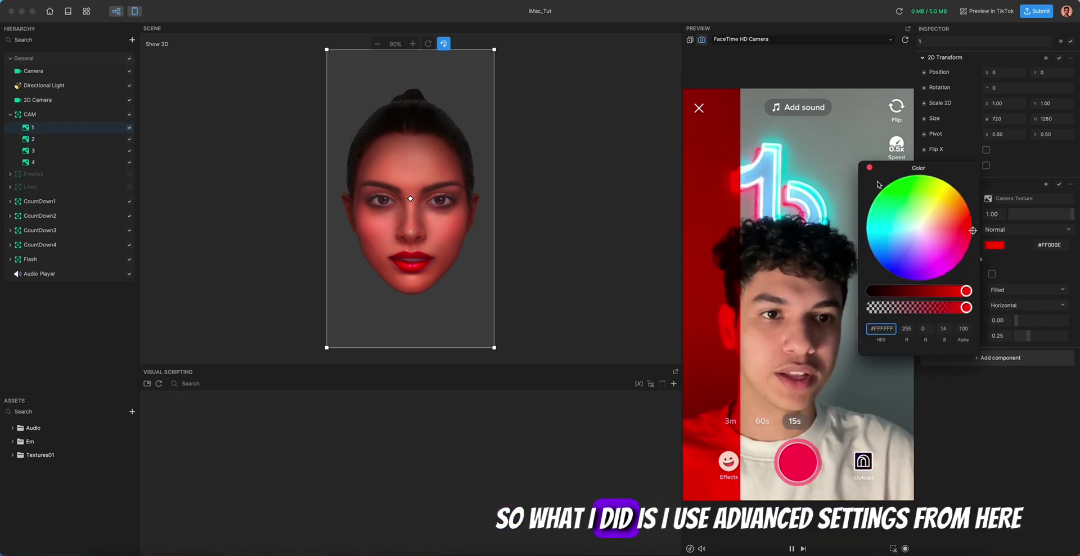
key("Return")
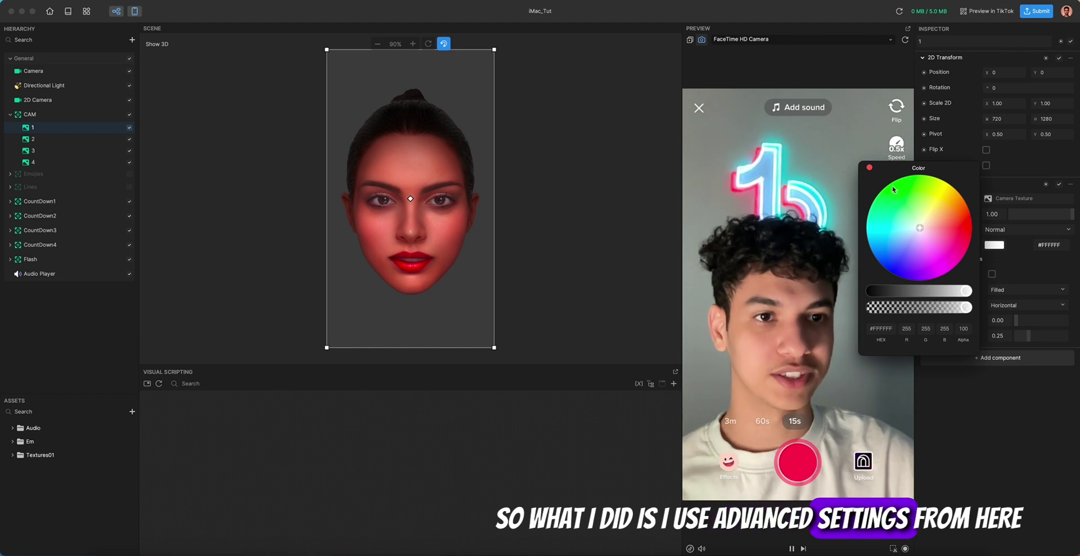
left_click(869, 167)
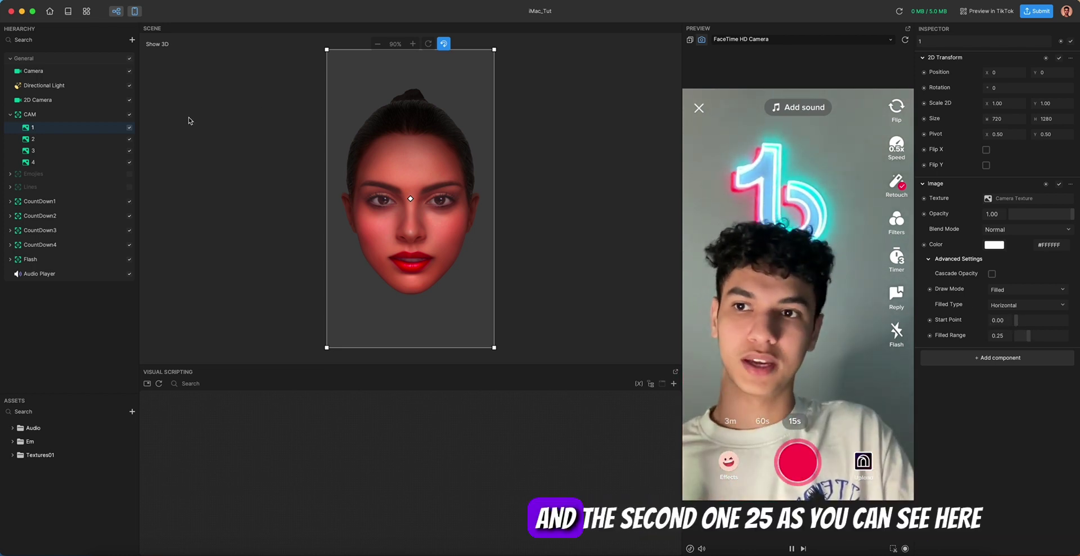
Review the fill start point and filled range of the other images in the CAM group.
left_click(81, 137)
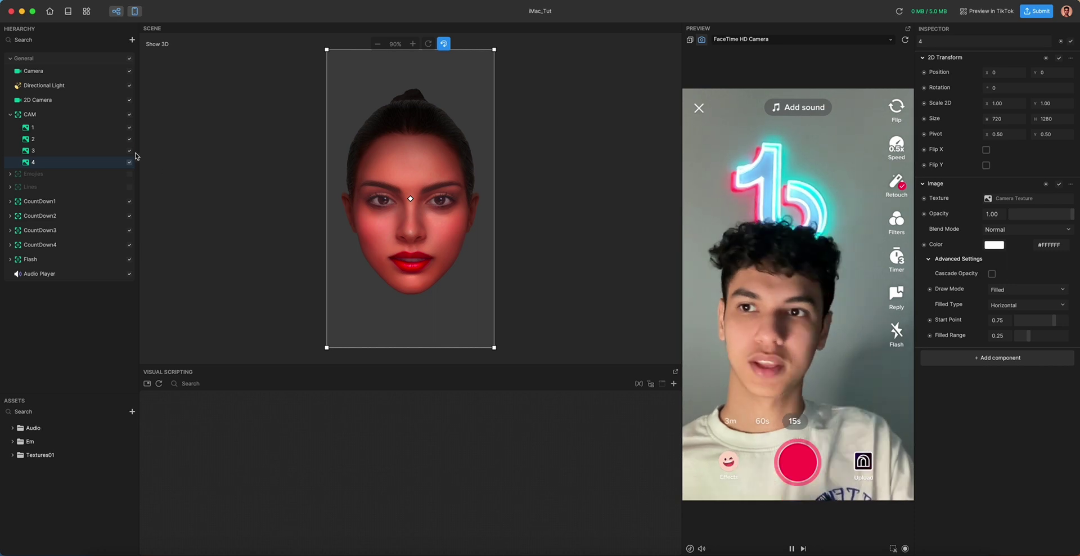
left_click(80, 115)
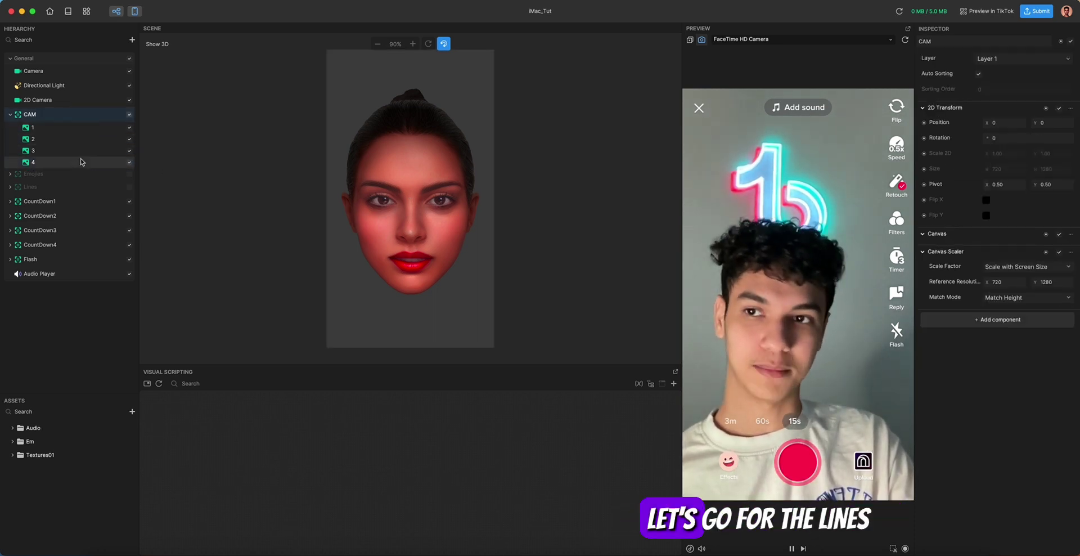
Preview the Lines and Emojies groups by enabling them, and disable both again.
left_click(129, 187)
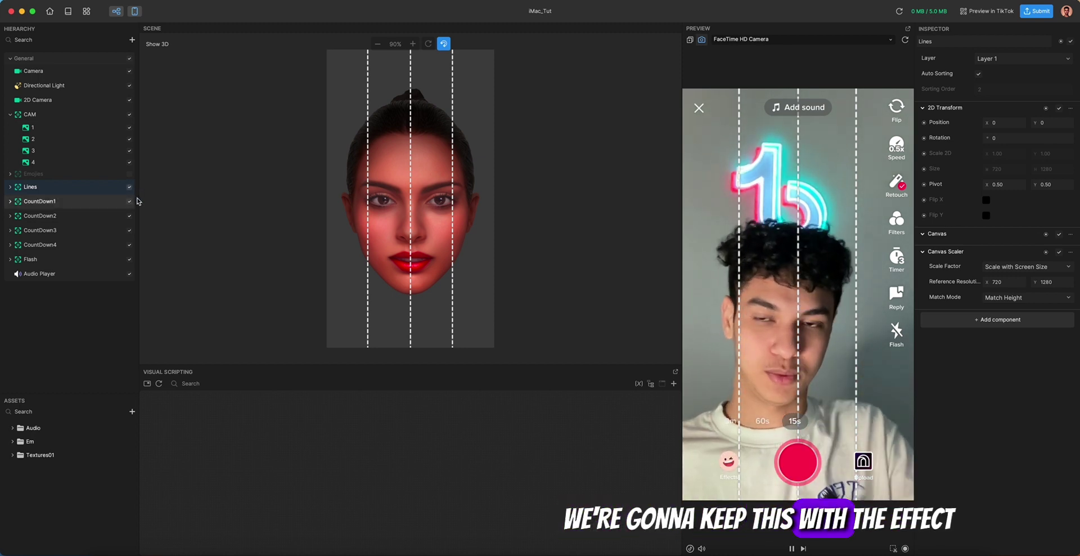
left_click(129, 174)
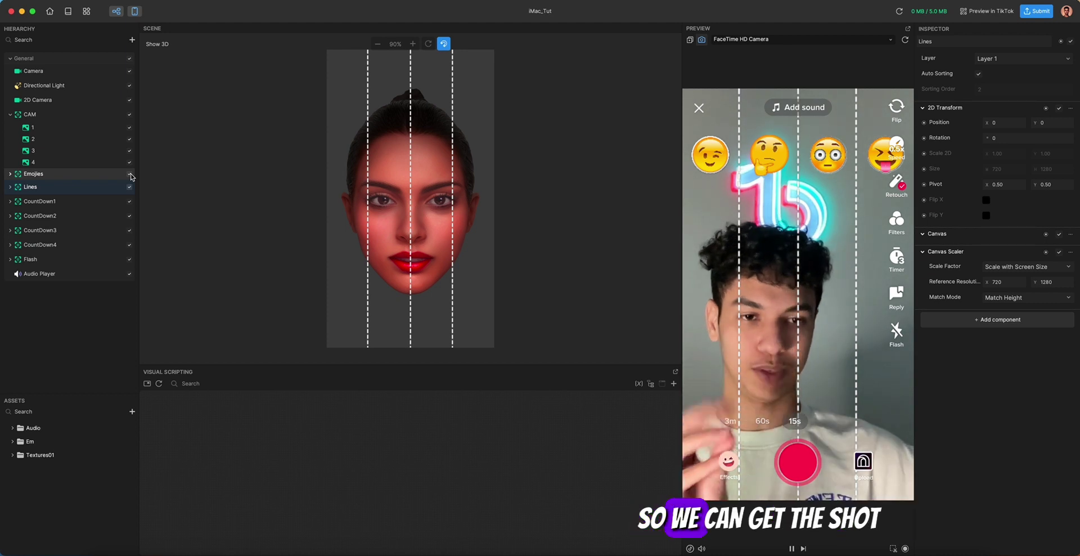
left_click(130, 174)
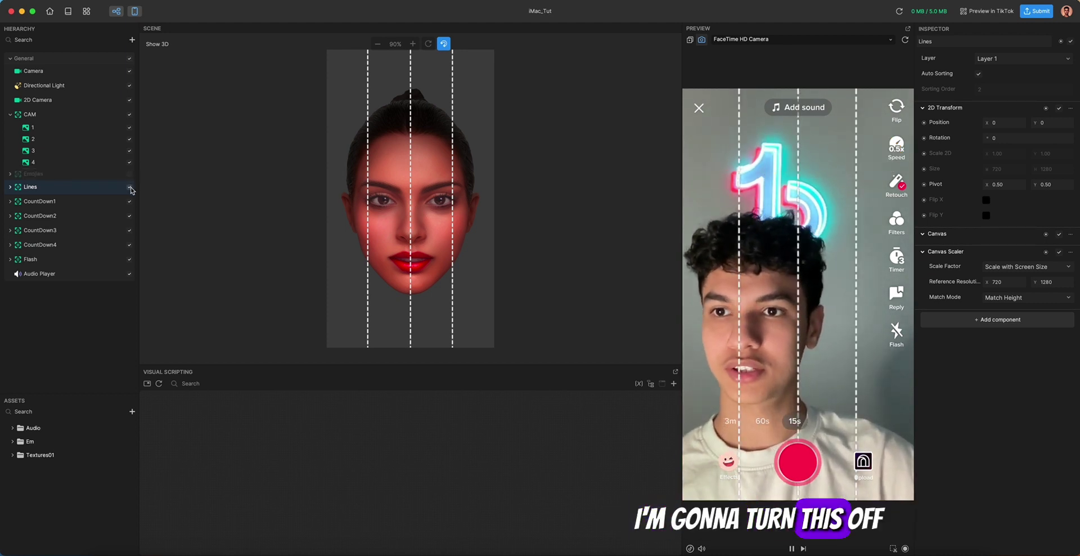
left_click(129, 188)
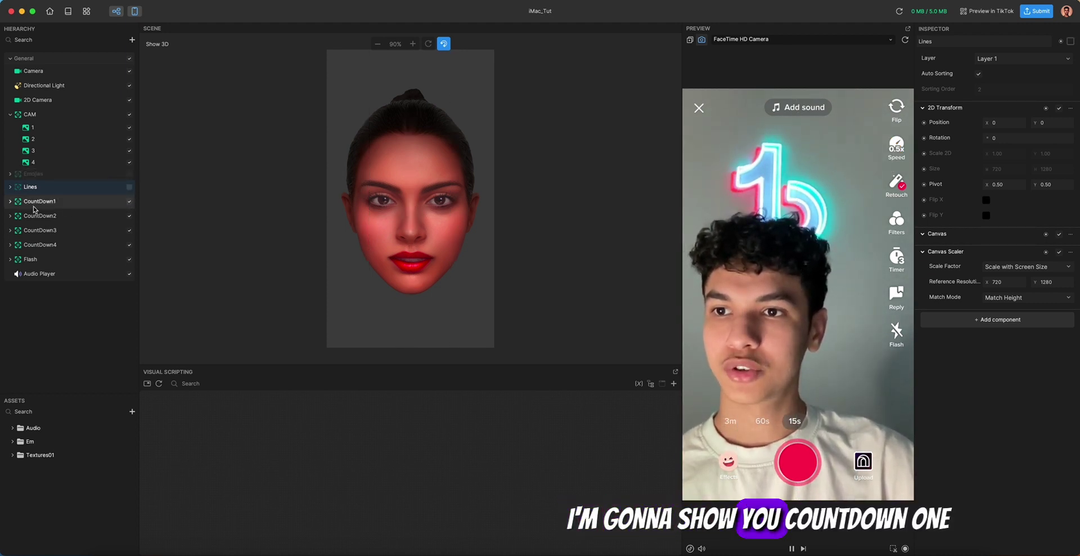
Expand the CountDown1 group and enable all four of its number images together.
left_click(10, 202)
left_click(43, 214)
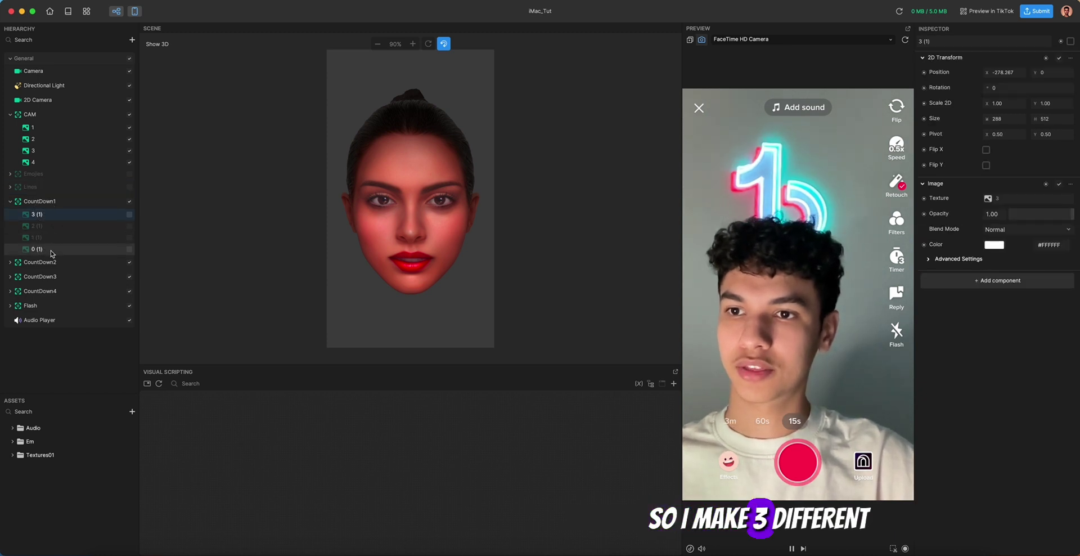
left_click(52, 251, "shift")
left_click(130, 215)
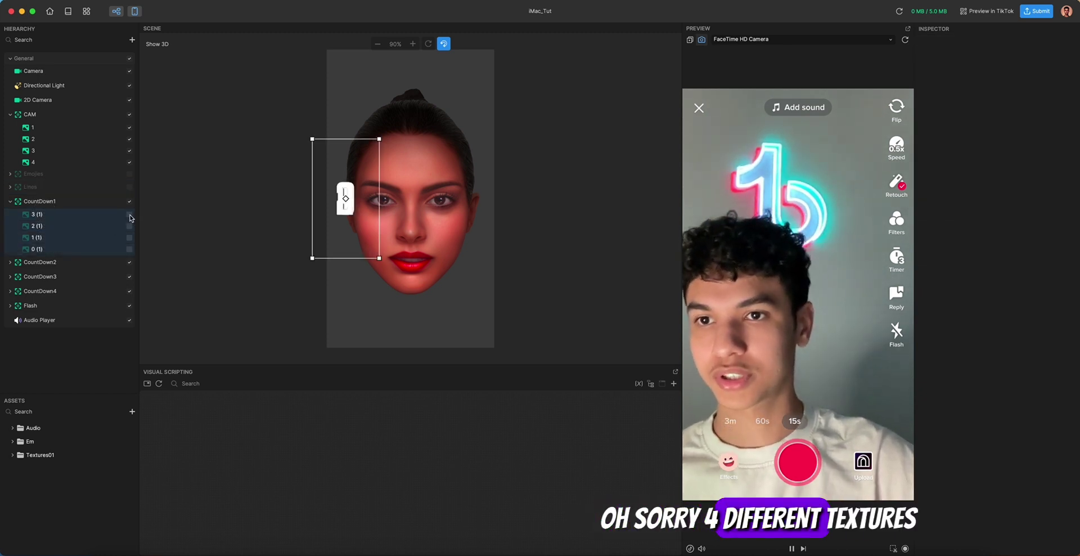
Disable the 3, 2, 1 and 0 images of the CountDown1 group individually.
left_click(89, 227)
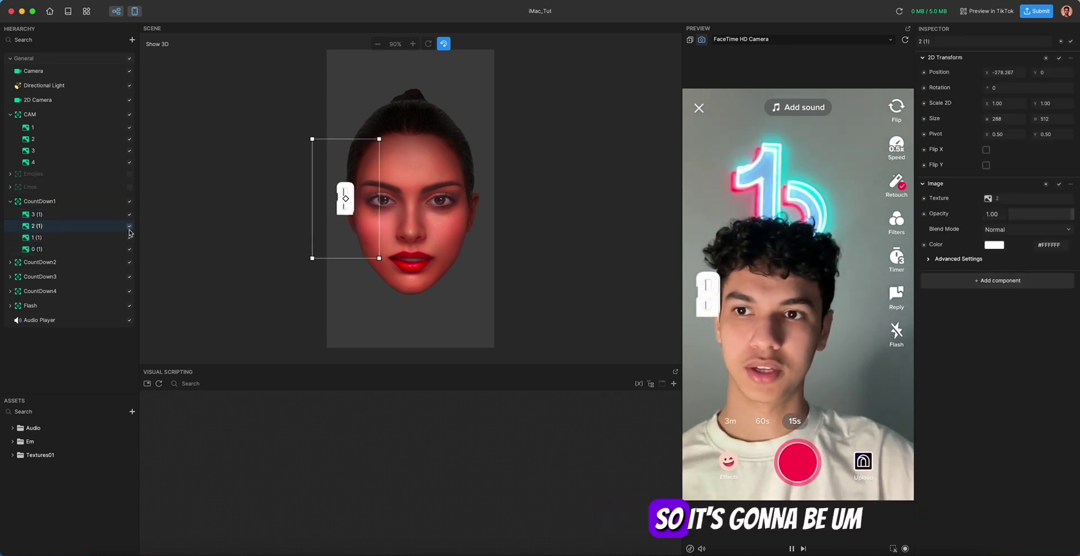
left_click(129, 214)
left_click(129, 238)
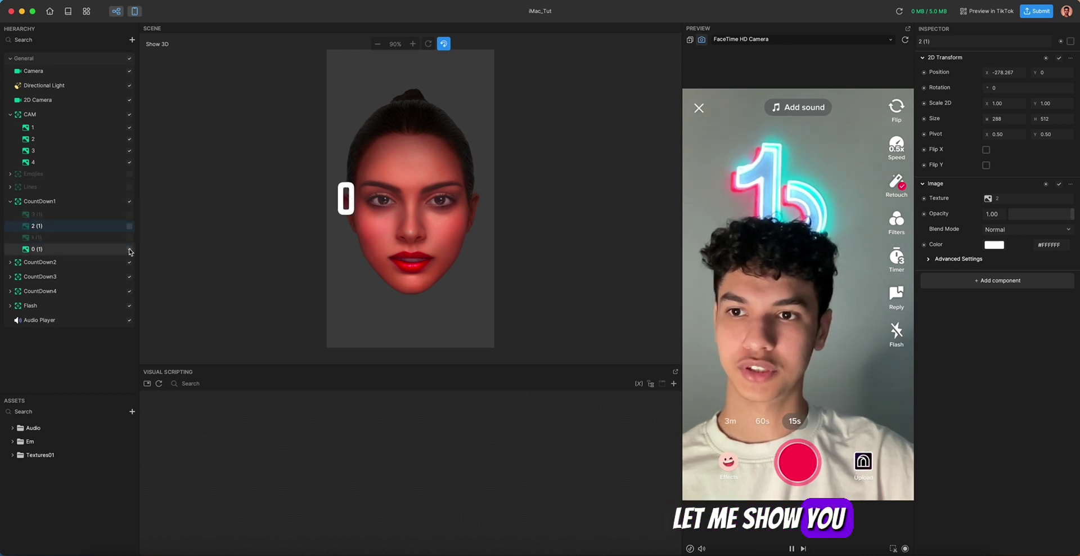
left_click(131, 249)
left_click(130, 215)
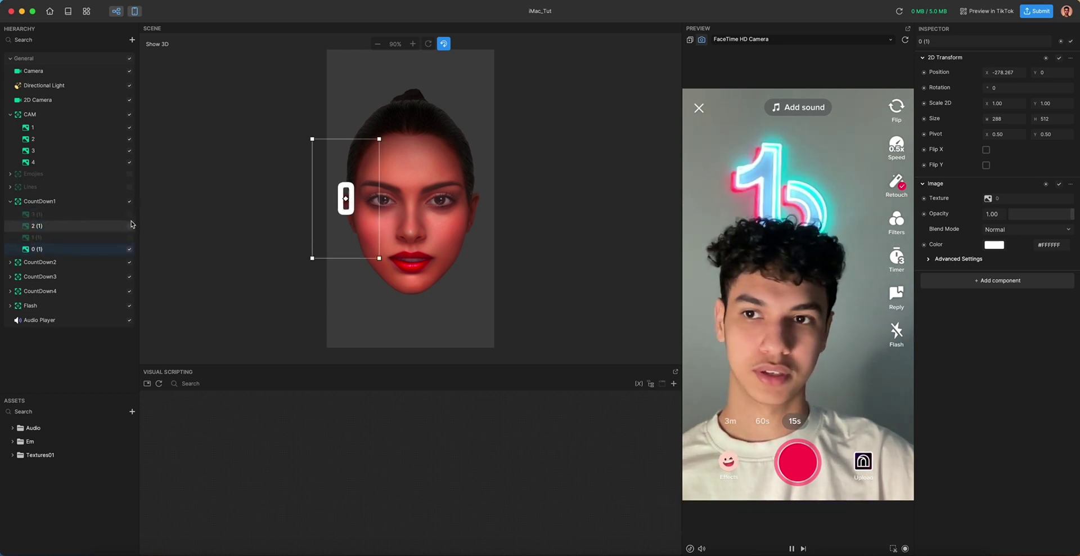
left_click(129, 249)
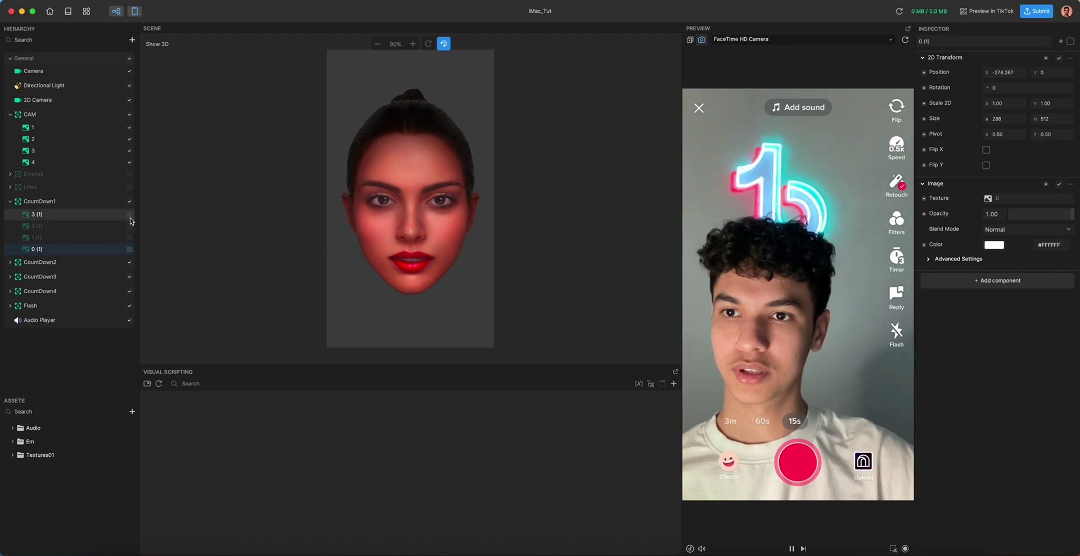
Preview the CountDown1 sequence by enabling and disabling the 3, 2, 1 and 0 images one after another.
left_click(130, 215)
left_click(129, 226)
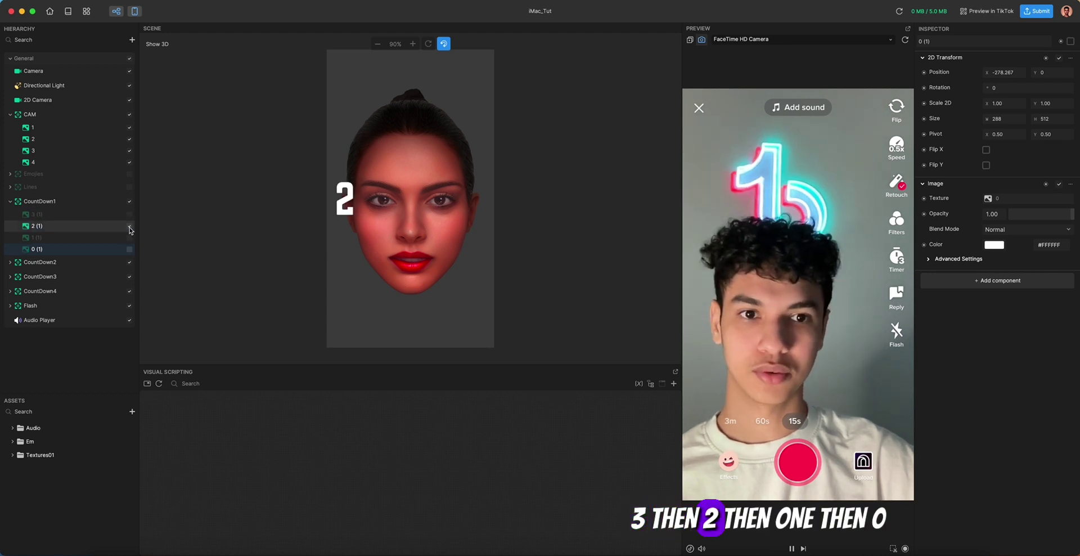
left_click(129, 226)
left_click(130, 238)
left_click(130, 237)
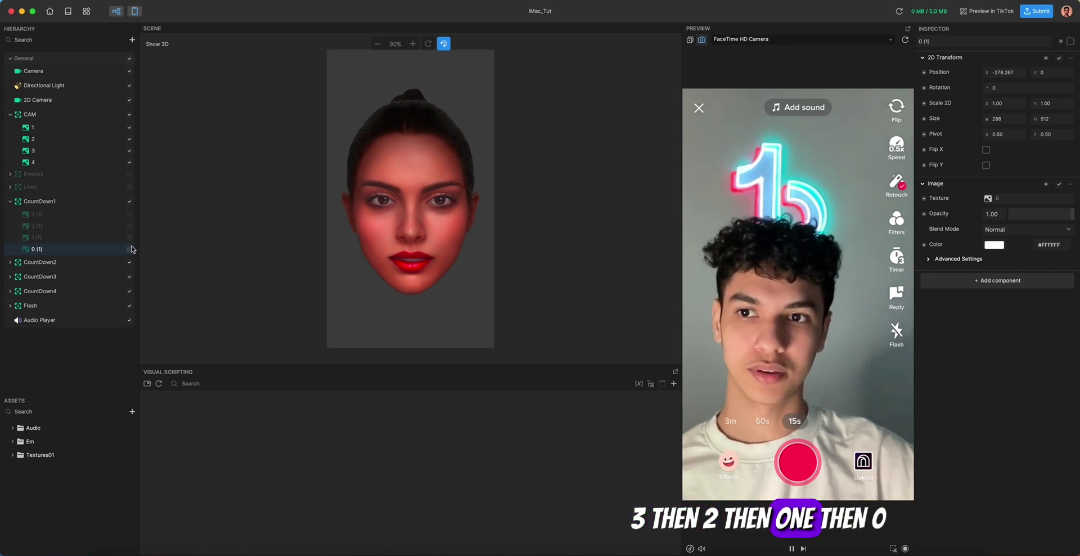
left_click(129, 249)
left_click(130, 249)
Expand the Flash group and briefly preview its 1-Flash image.
left_click(10, 306)
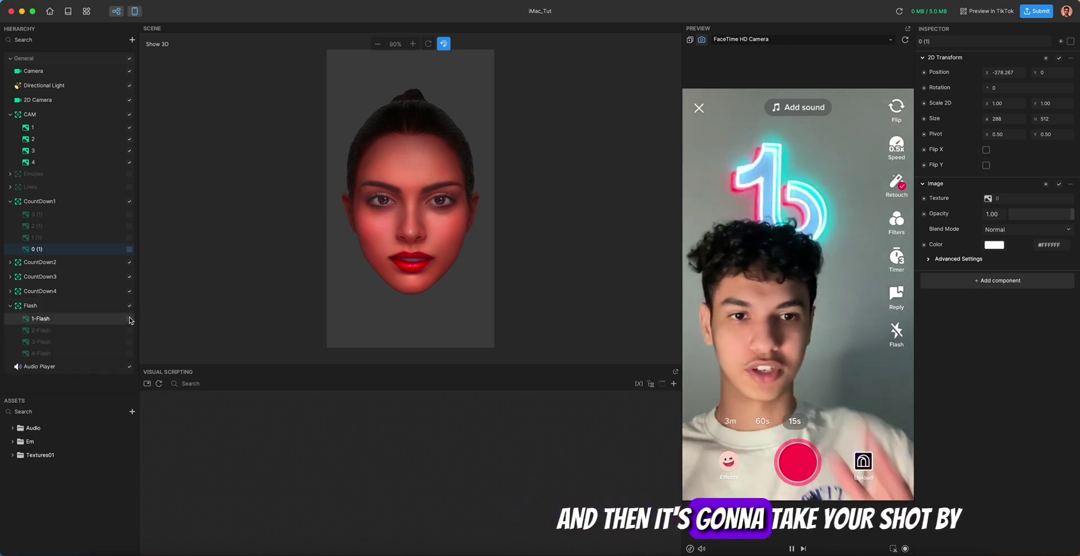
left_click(130, 319)
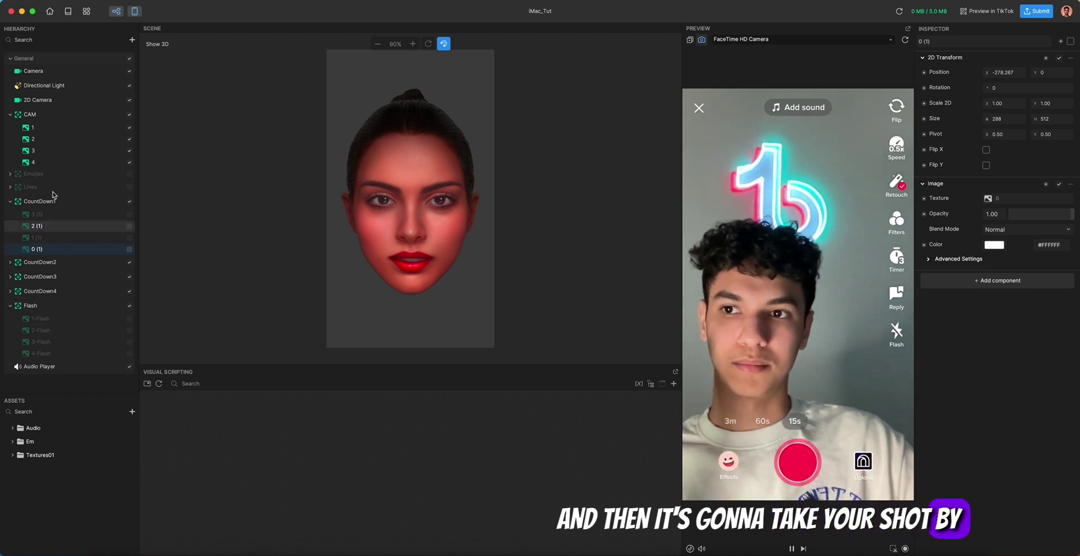
Enable the Emojies group, and preview the Lines group with it before disabling Lines again.
left_click(130, 173)
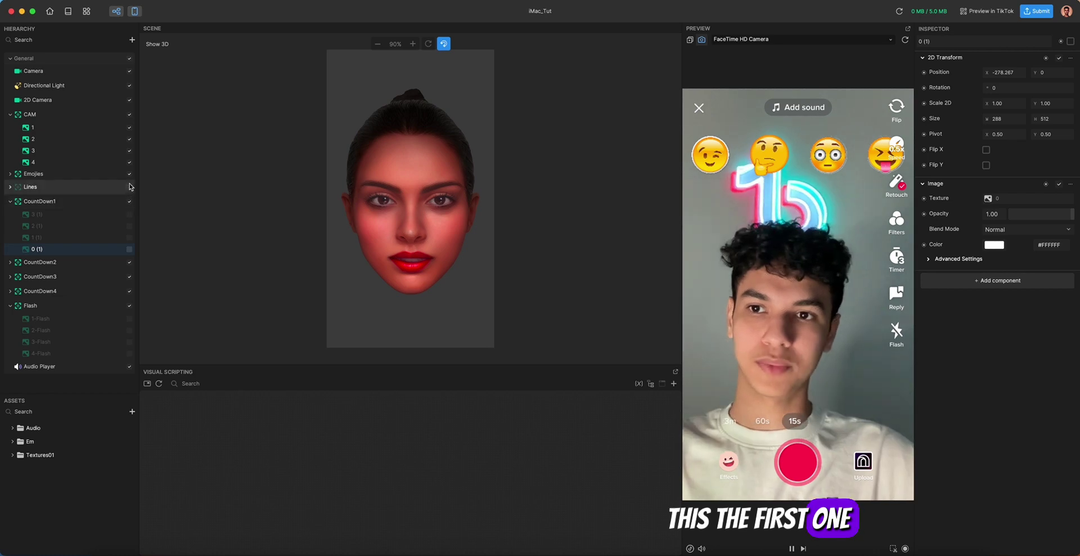
left_click(130, 187)
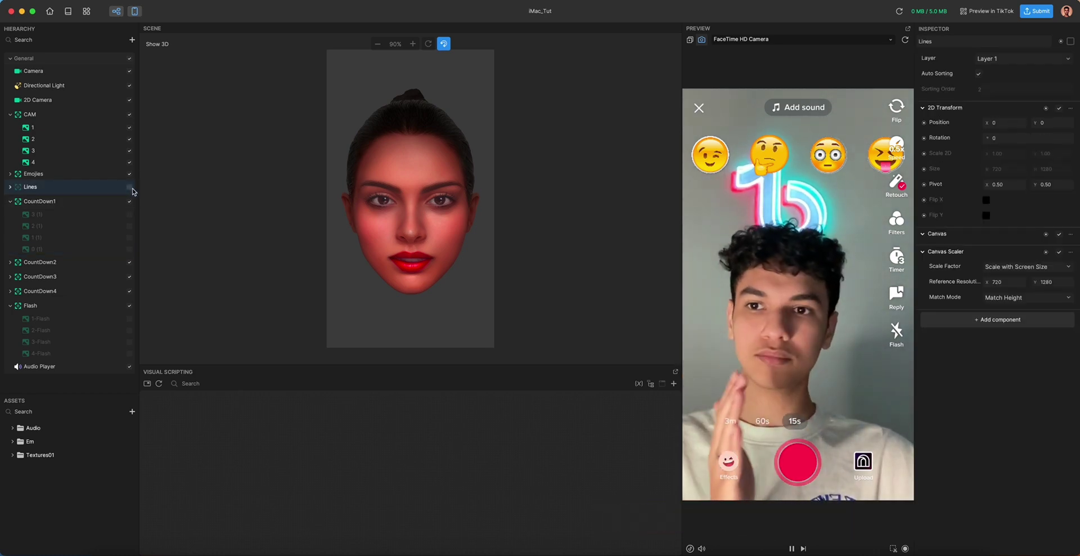
left_click(130, 187)
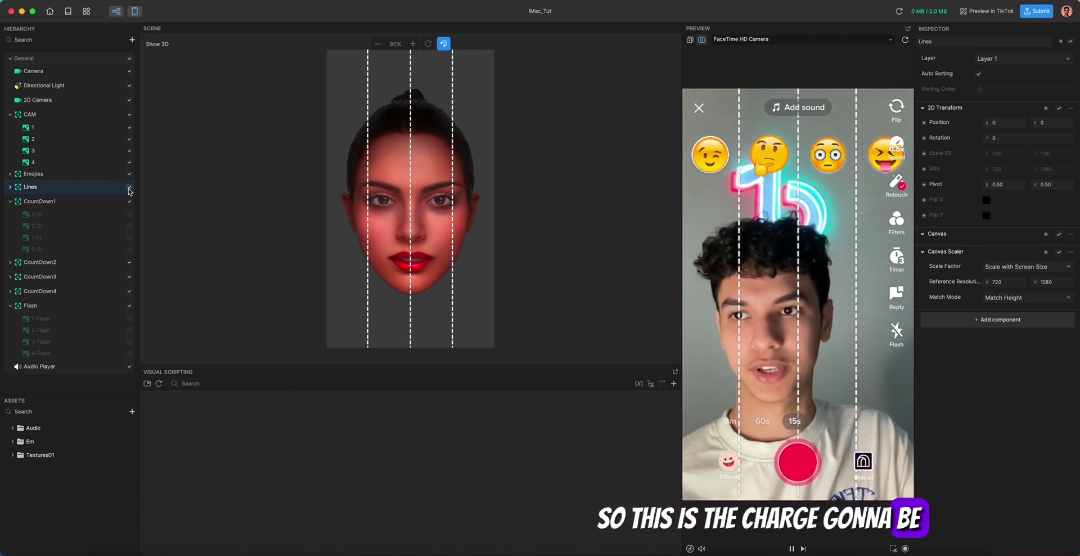
left_click(130, 188)
Check the contents of the CountDown1 group and leave it collapsed.
left_click(9, 201)
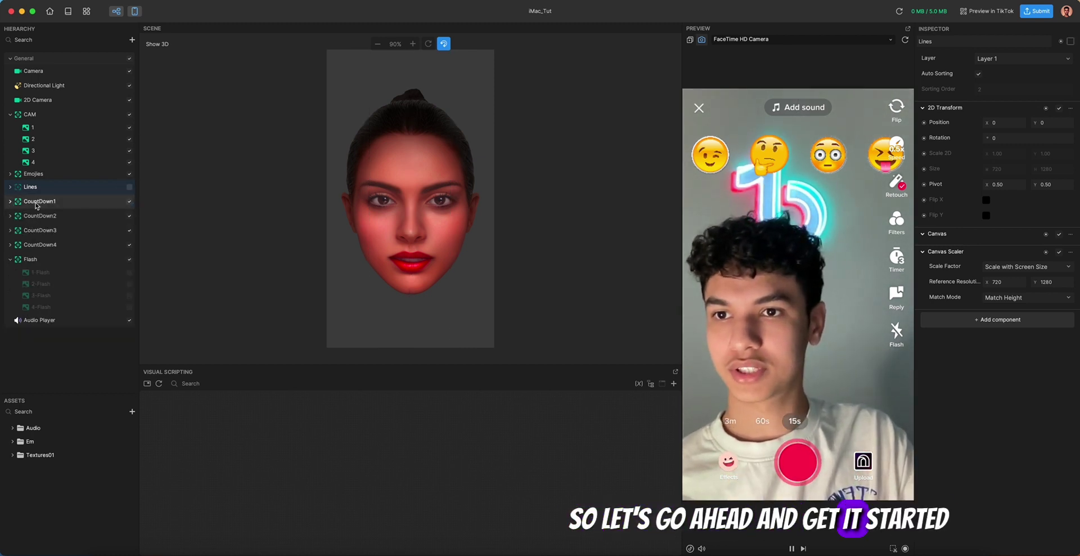
left_click(49, 173)
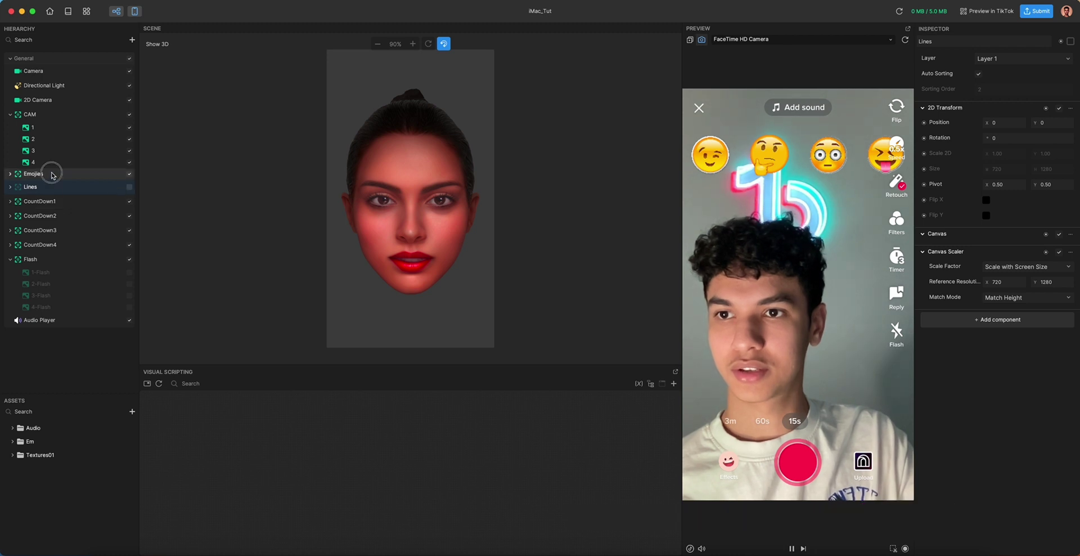
left_click(68, 201)
left_click(9, 201)
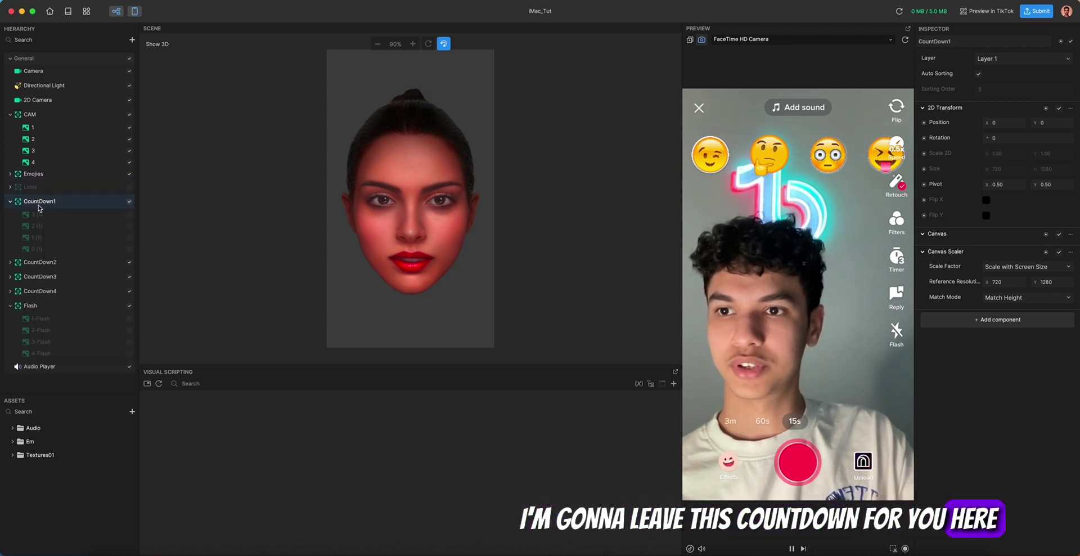
left_click(9, 202)
left_click(9, 201)
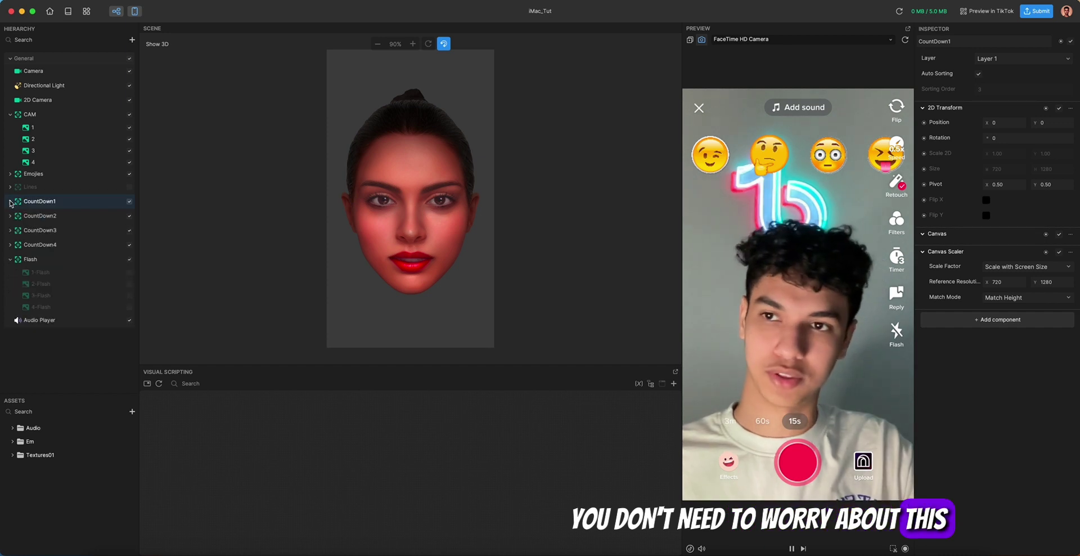
Disable the Emojies group and enable the Lines group, and enlarge the Visual Scripting area.
left_click(130, 174)
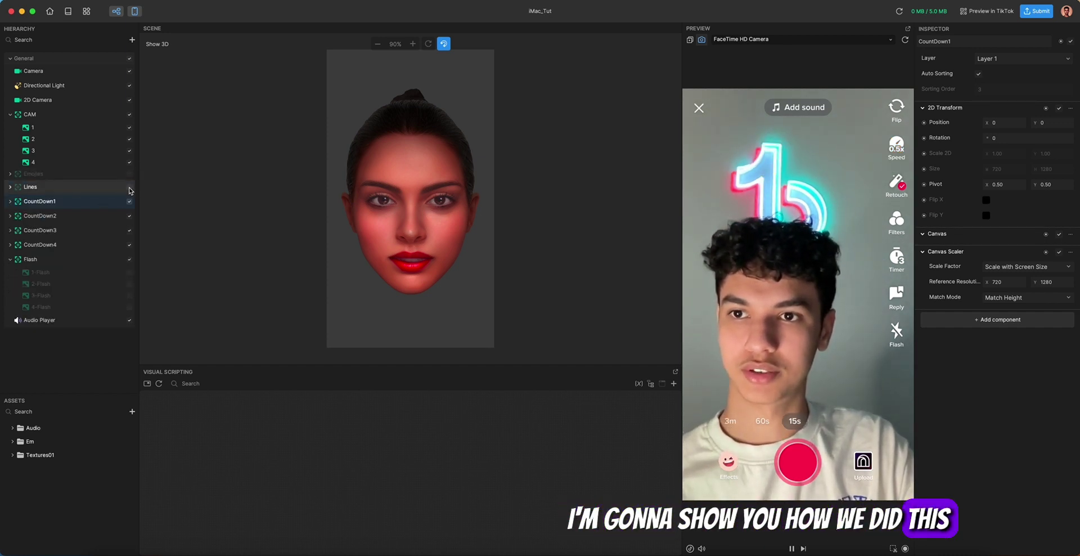
left_click(129, 186)
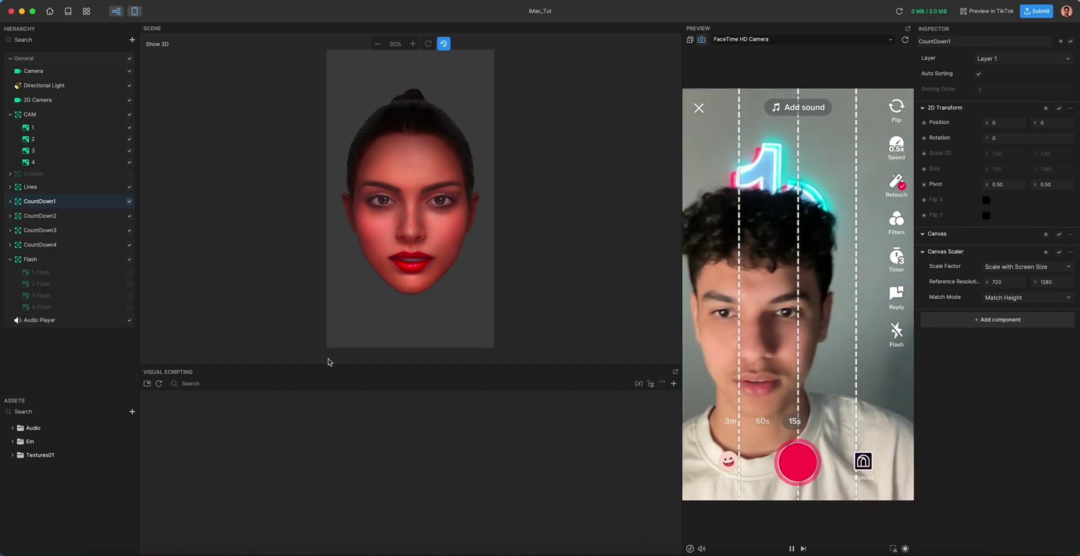
left_click_drag(330, 365, 316, 282)
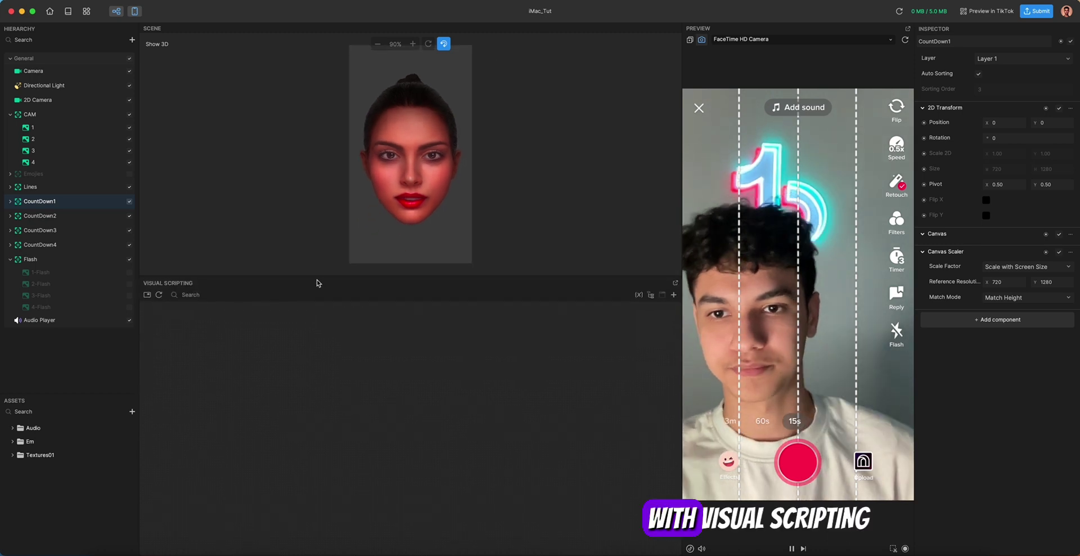
Add a Start node to the graph and connect it to a Wait for Seconds node set to 1 second.
right_click(372, 390)
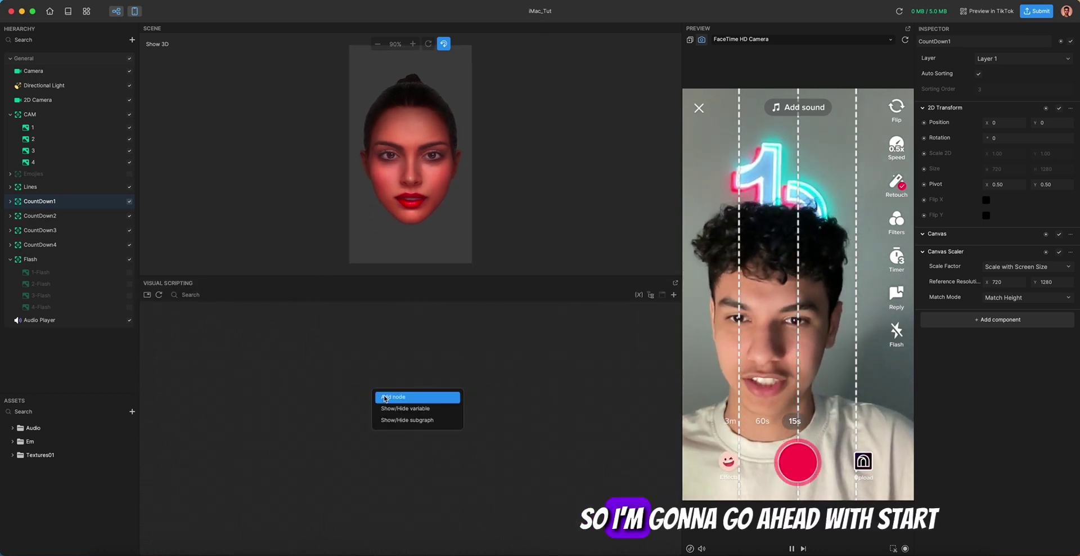
left_click(385, 394)
type("sta")
key("Return")
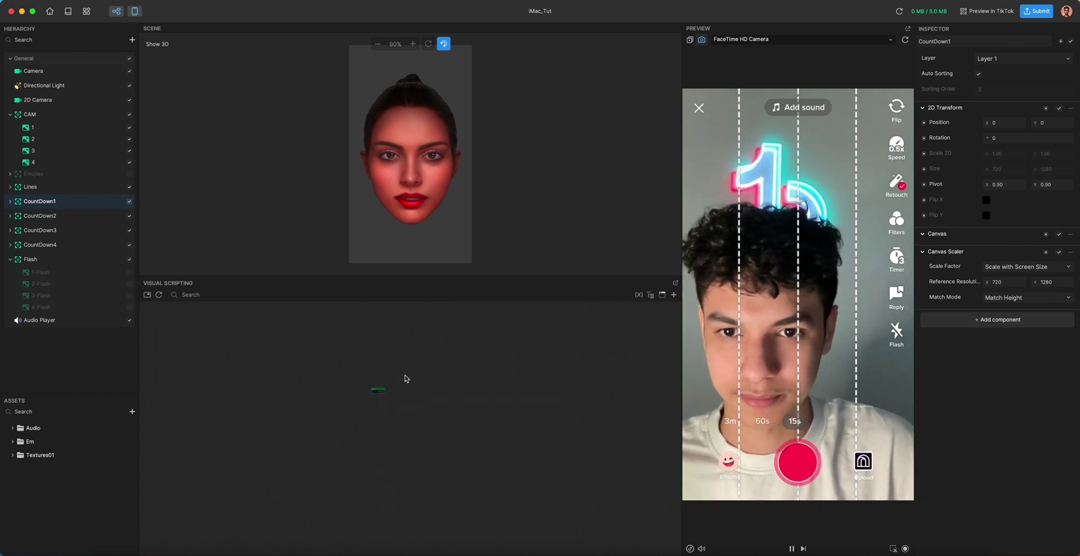
left_click_drag(361, 401, 338, 403)
type("wait")
key("Return")
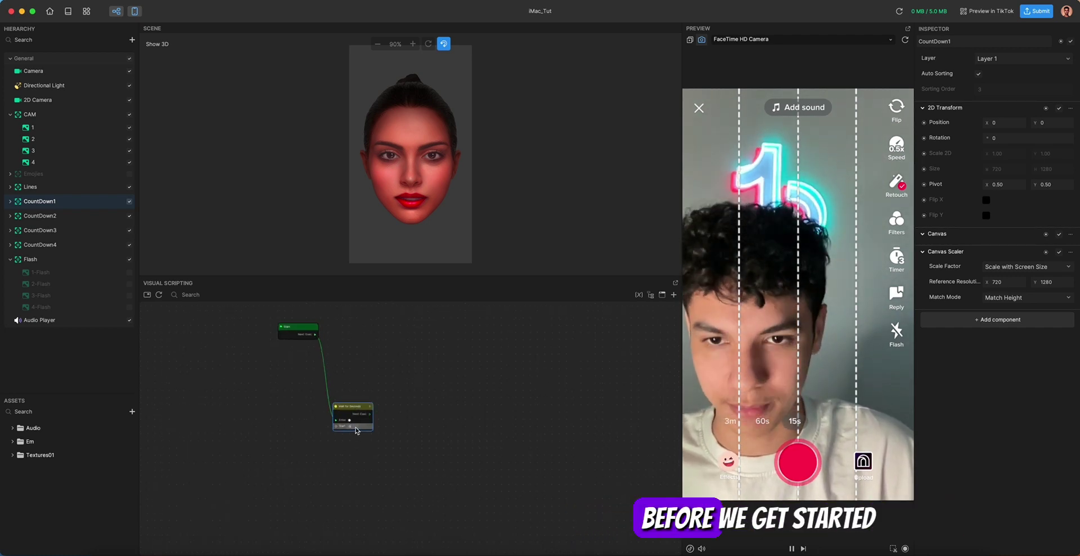
left_click_drag(355, 425, 384, 365)
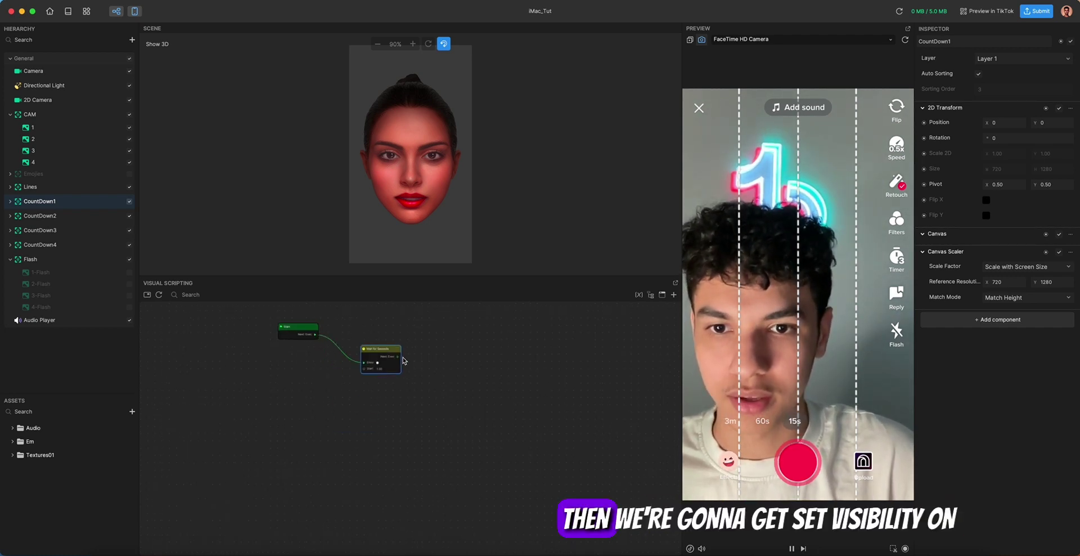
Chain a Set Visibility node after the Wait for Seconds node and place it below.
left_click(392, 379)
left_click_drag(299, 400, 351, 411)
type("set")
key("Down")
key("Return")
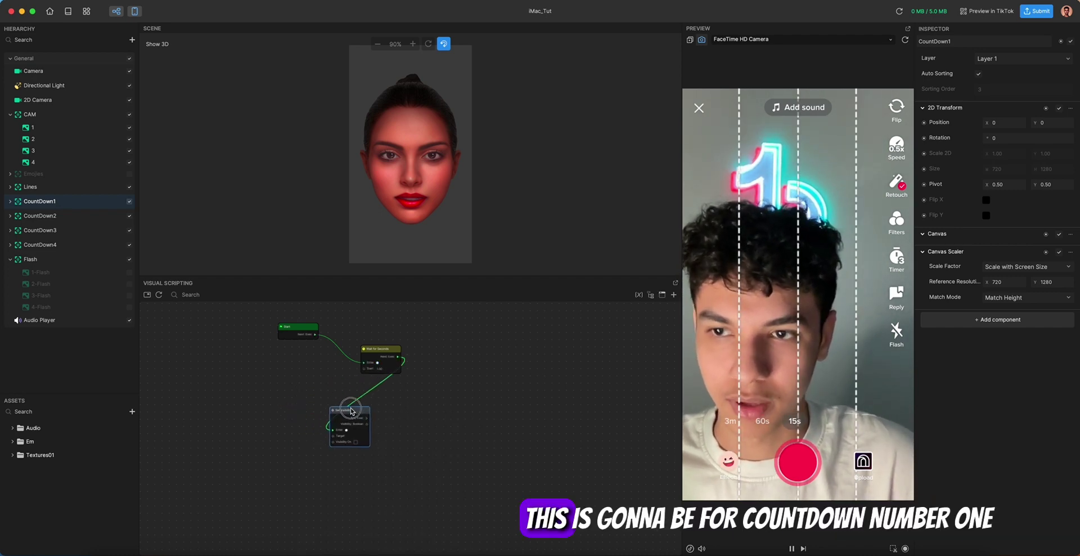
Add a node for the 3 (1) image of the CountDown1 group to the graph.
left_click(10, 201)
left_click(37, 215)
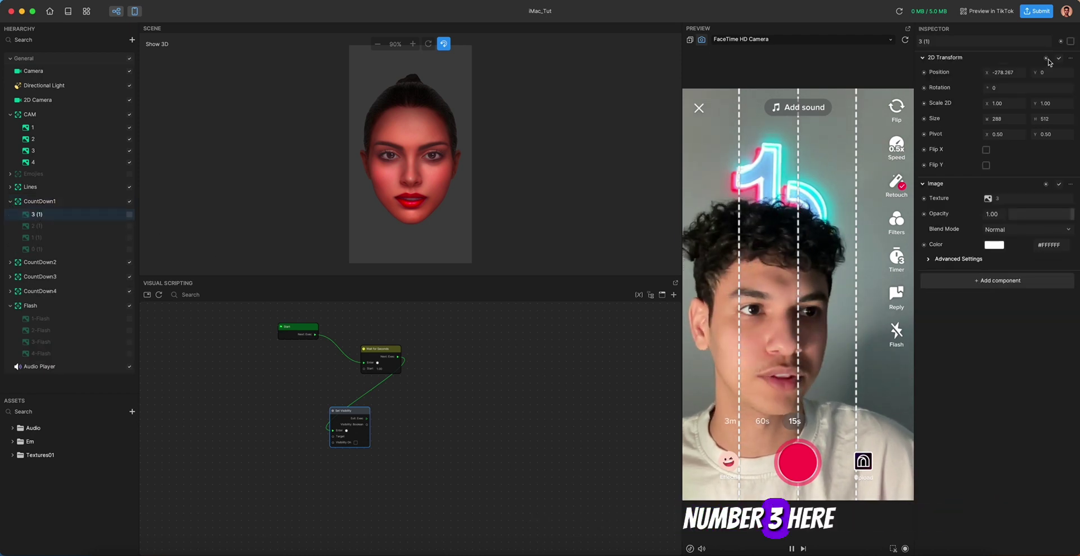
left_click(1051, 57)
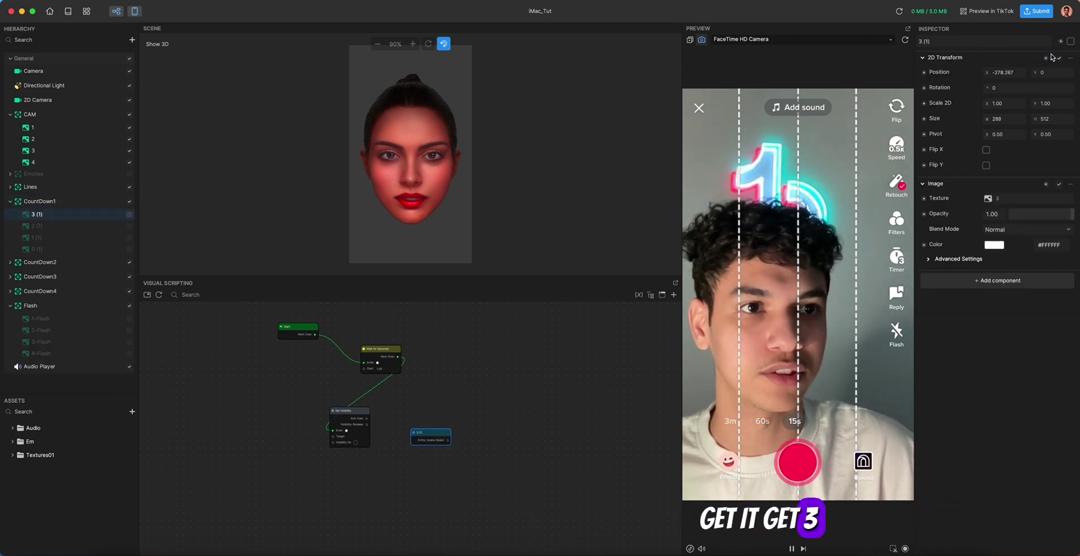
Connect the 3 (1) node to the Set Visibility target and chain a Wait for Seconds node after Set Visibility.
left_click_drag(437, 439, 305, 474)
type("wait")
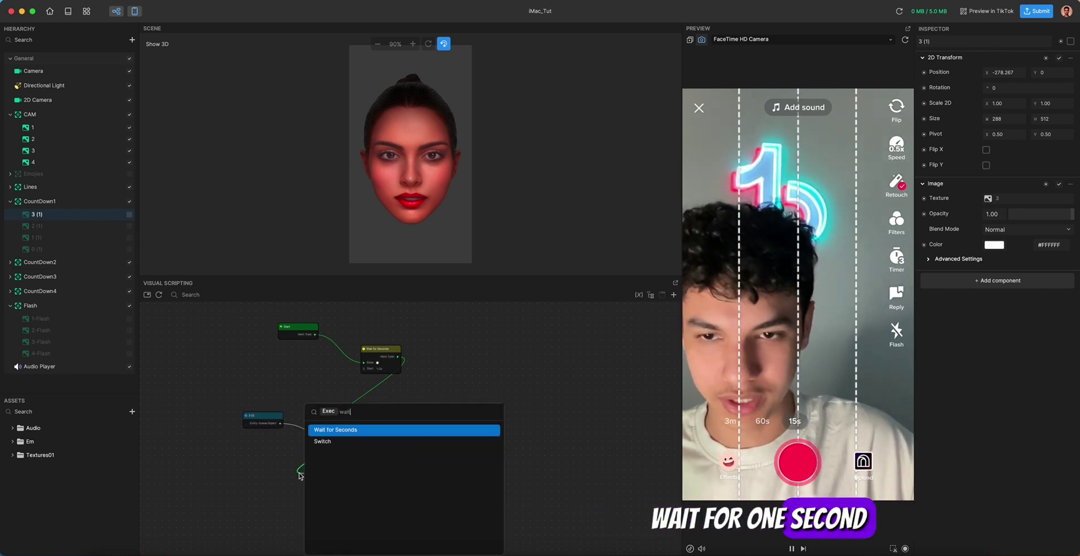
key("Return")
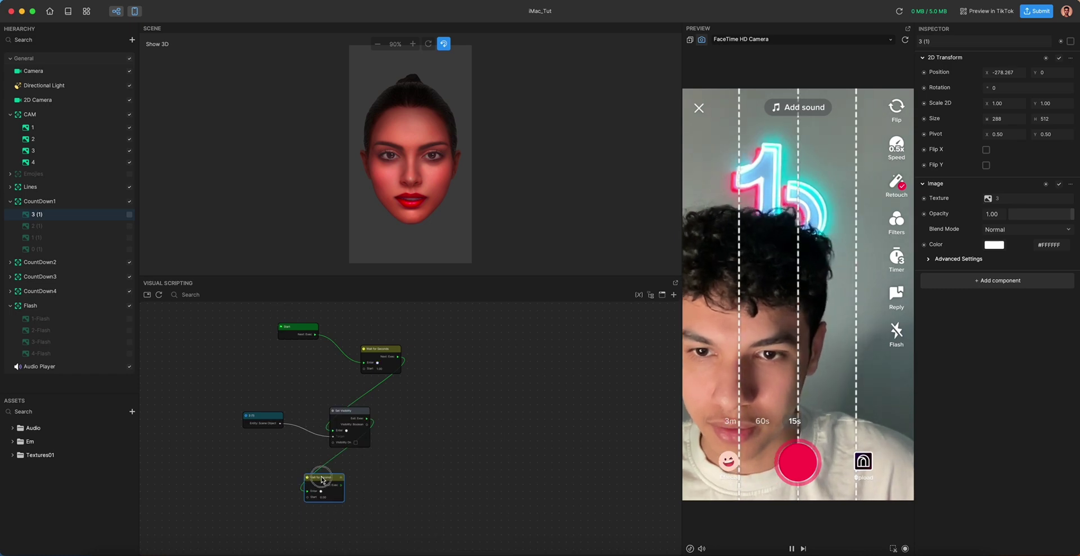
left_click_drag(322, 480, 345, 480)
Turn on Visibility On in the Set Visibility node and set the following wait to 1 second.
left_click(356, 448)
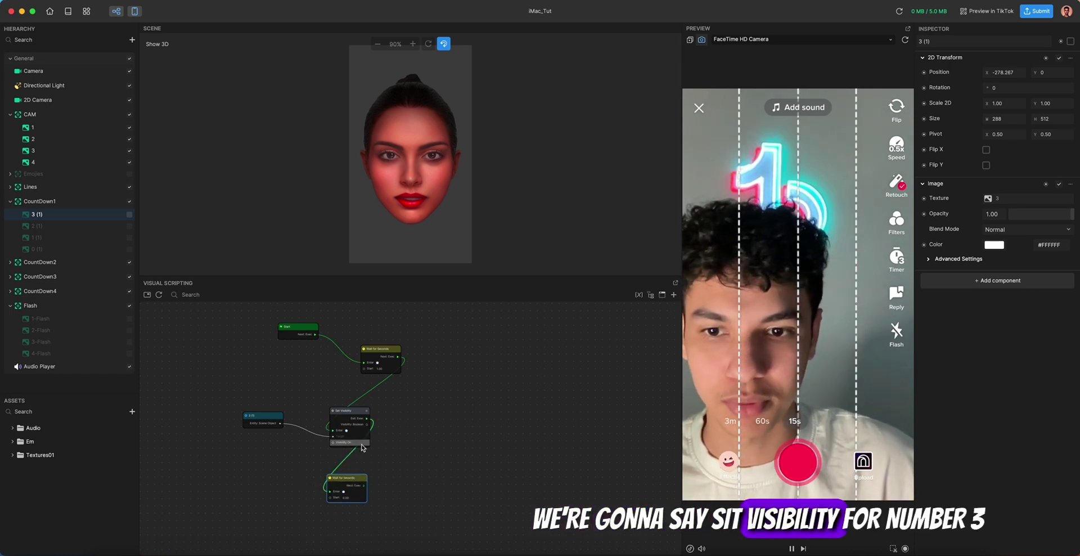
scroll(383, 438, "up", 4)
middle_click_drag(395, 436, 424, 403)
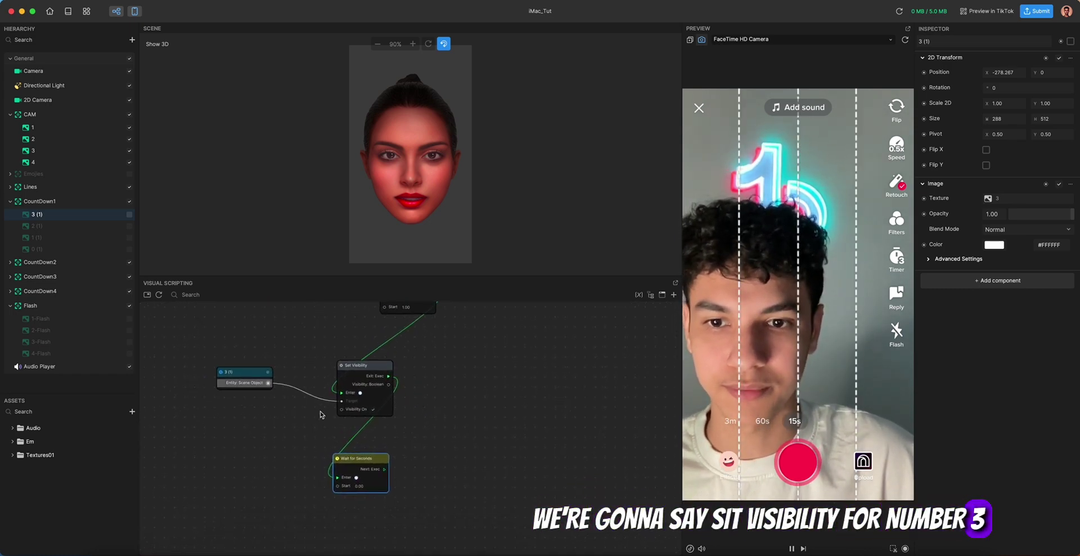
left_click_drag(358, 463, 266, 517)
type("set")
key("Return")
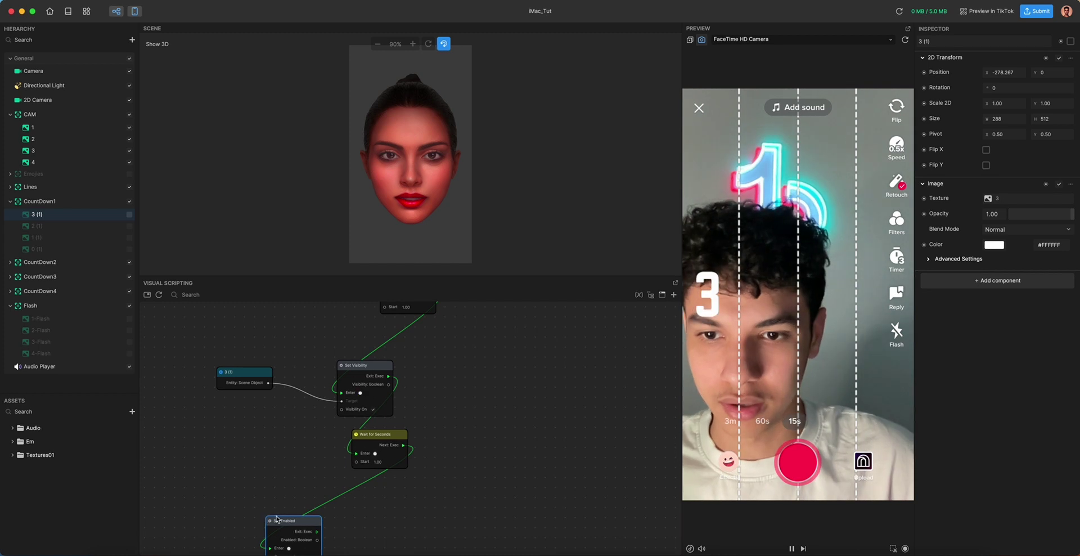
key("Delete")
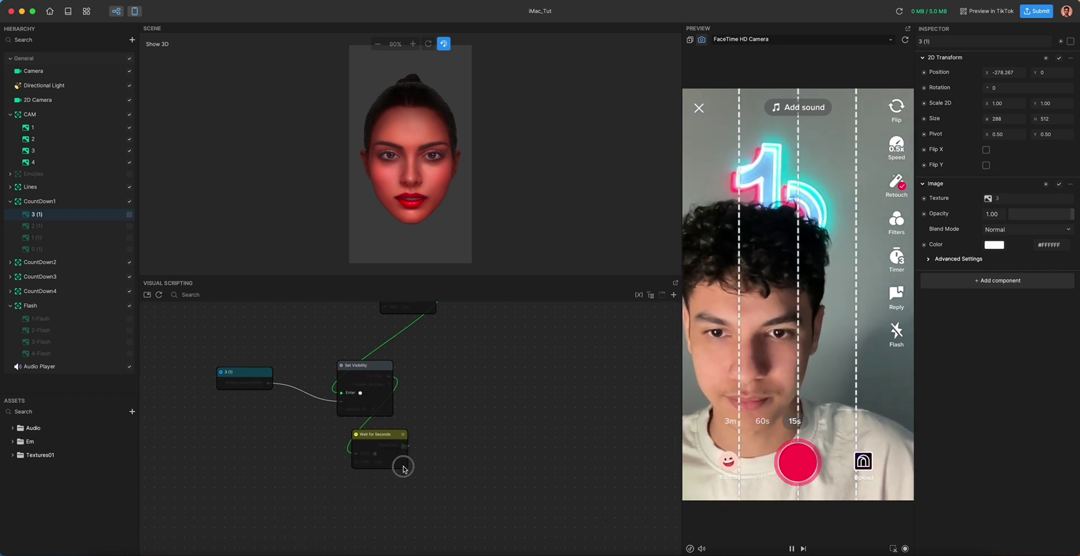
Chain a second Set Visibility node with Visibility On off after the wait, and connect the 3 (1) node as its target.
left_click_drag(404, 466, 332, 492)
type("set")
key("Down")
key("Return")
left_click_drag(271, 386, 328, 529)
left_click_drag(248, 379, 244, 413)
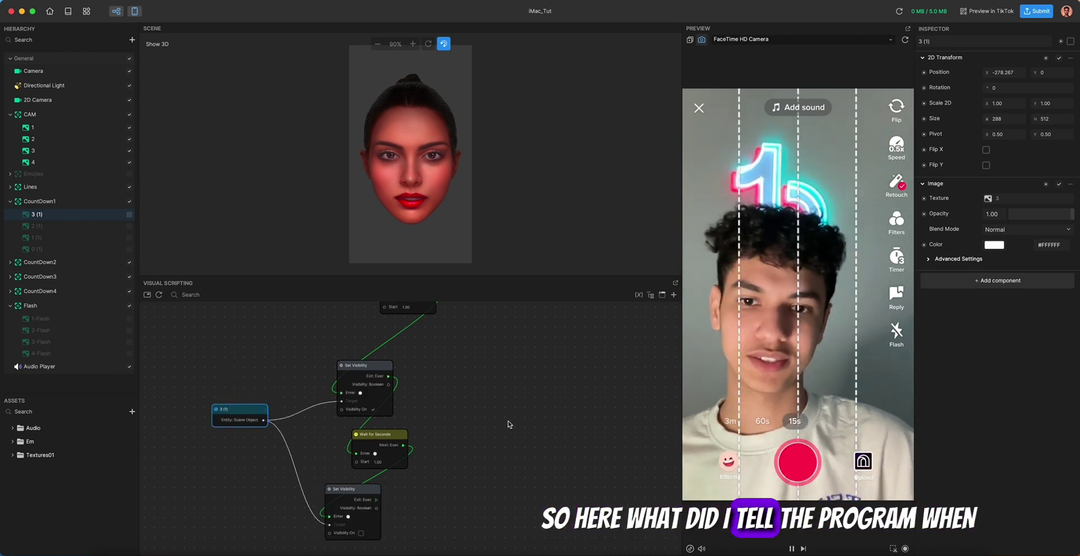
Review the node chain from Start through the waits and both Set Visibility nodes for the 3 (1) image.
scroll(465, 410, "down", 3)
middle_click_drag(455, 382, 449, 432)
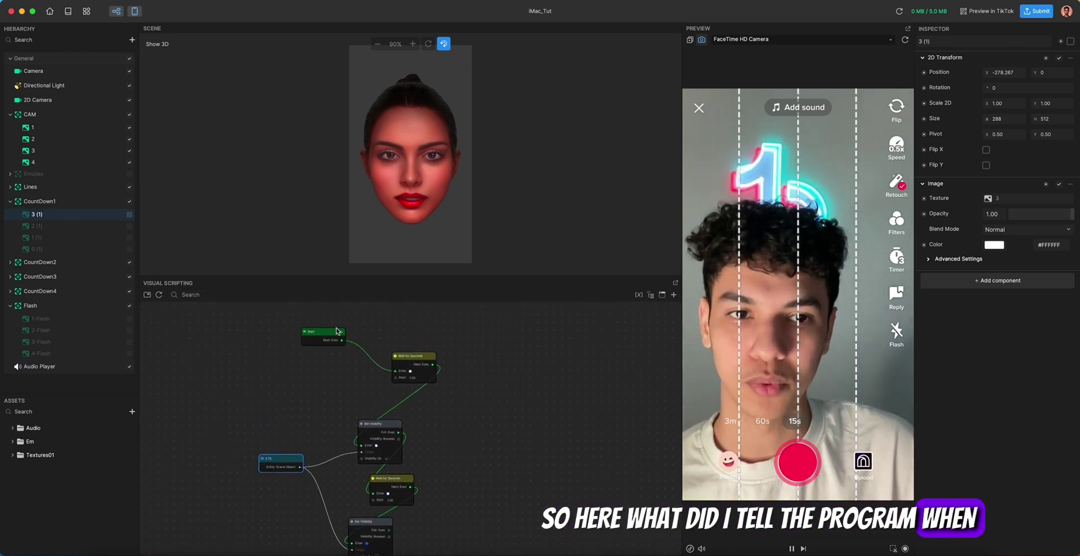
left_click_drag(324, 333, 316, 342)
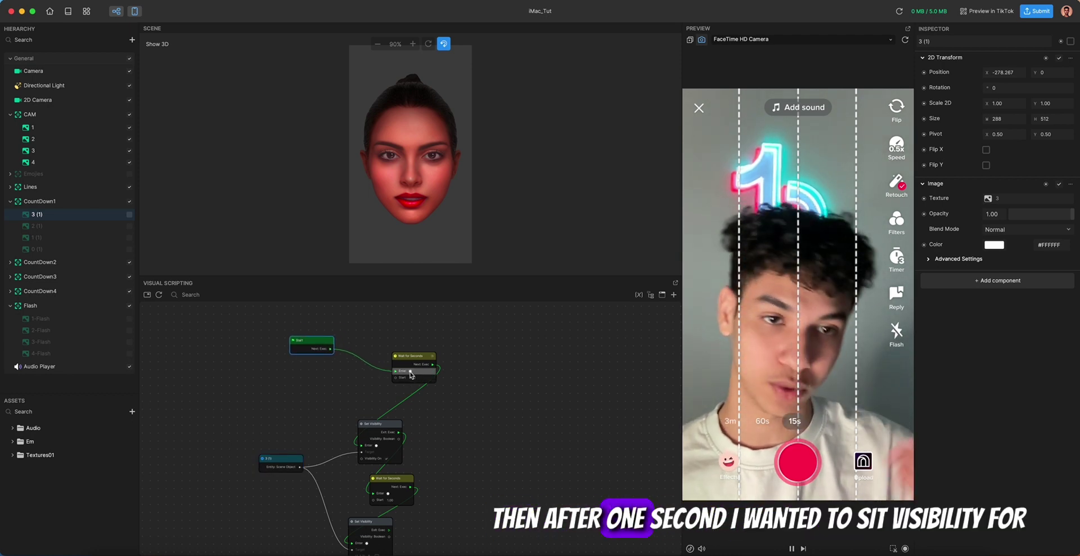
scroll(450, 428, "down", 3)
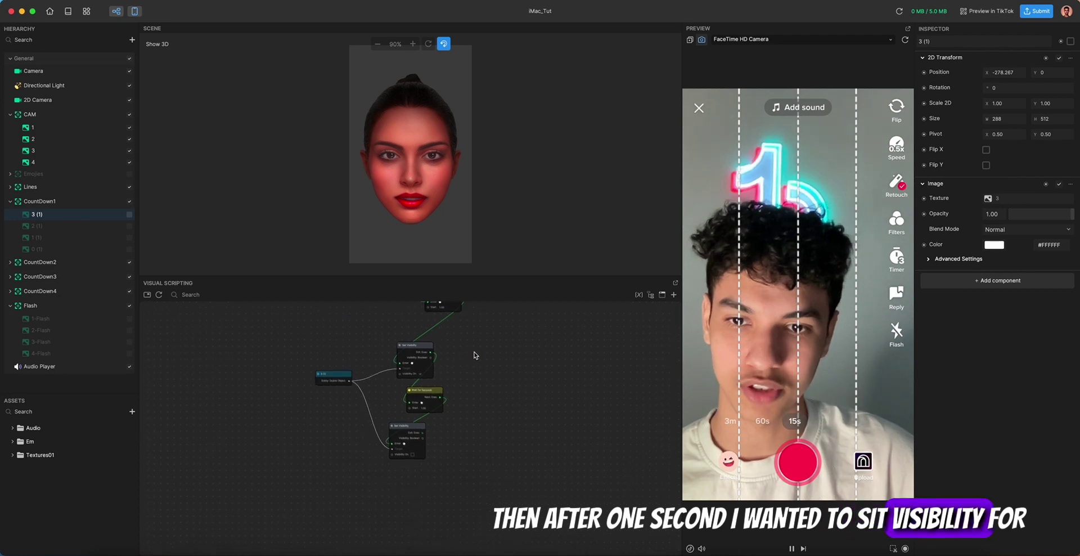
left_click(294, 384)
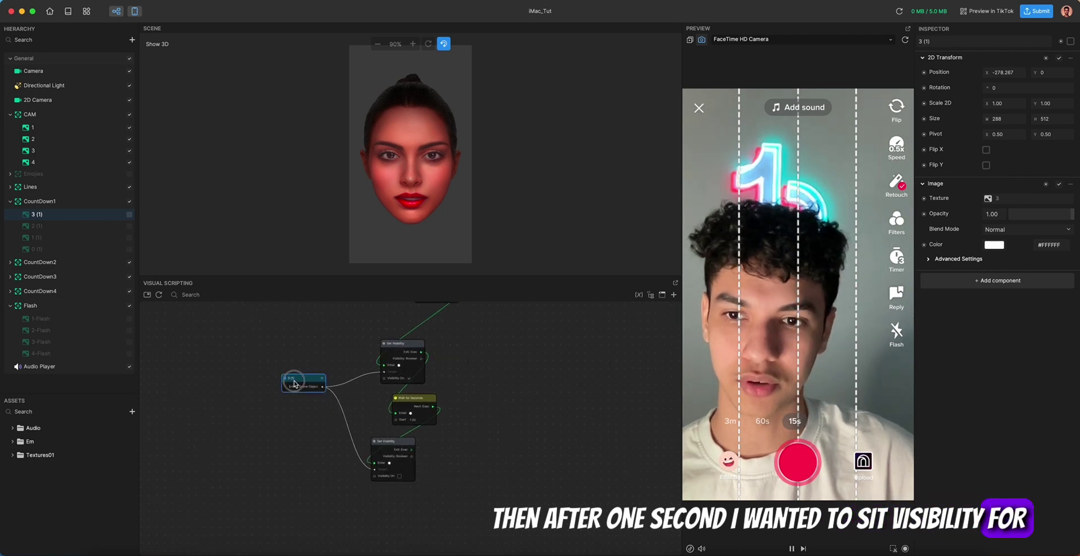
Show and hide the 3 (1) image as a check, and restart the effect preview to watch the scripted timing.
left_click(129, 214)
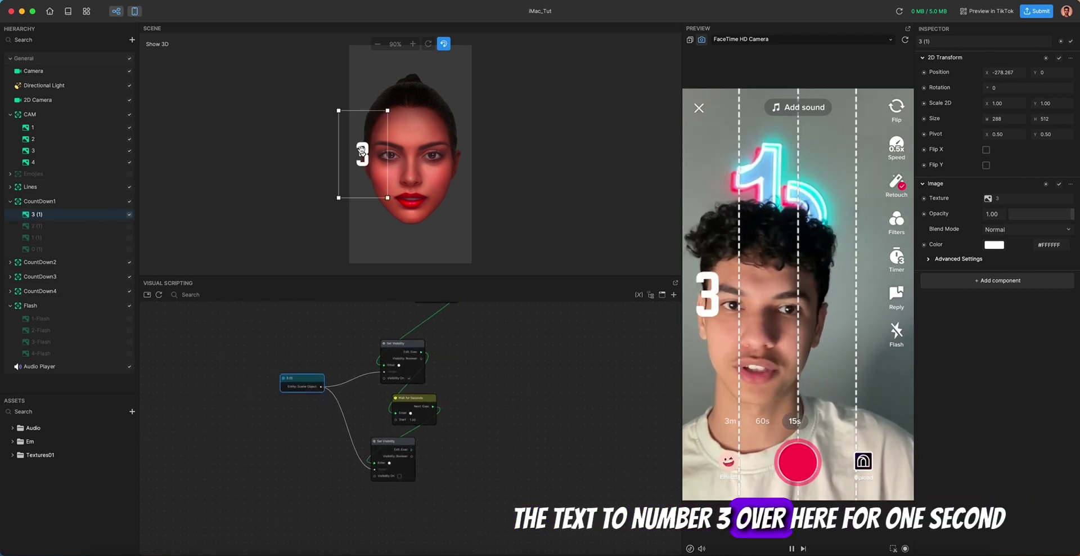
left_click(129, 215)
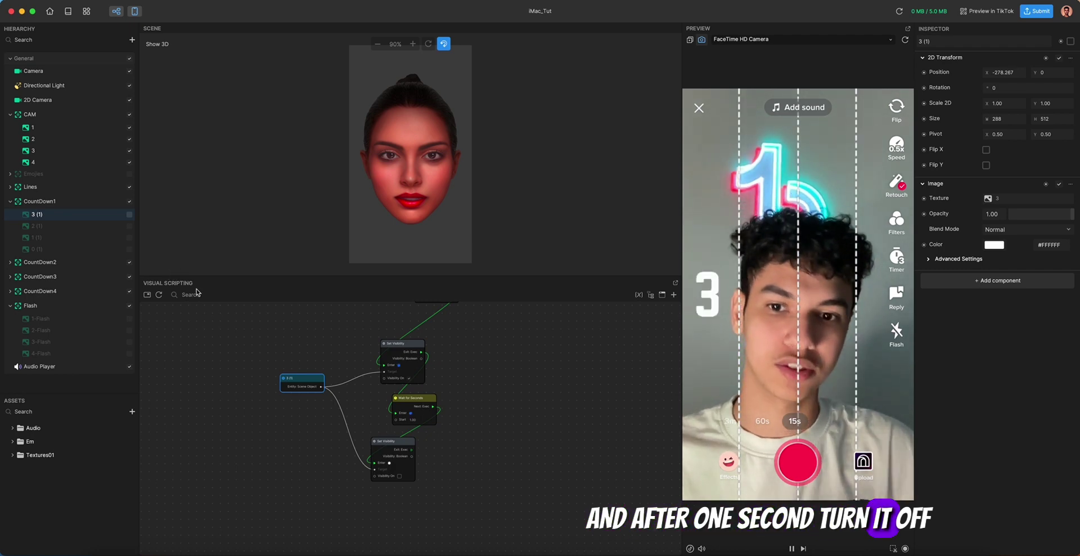
scroll(484, 433, "down", 1)
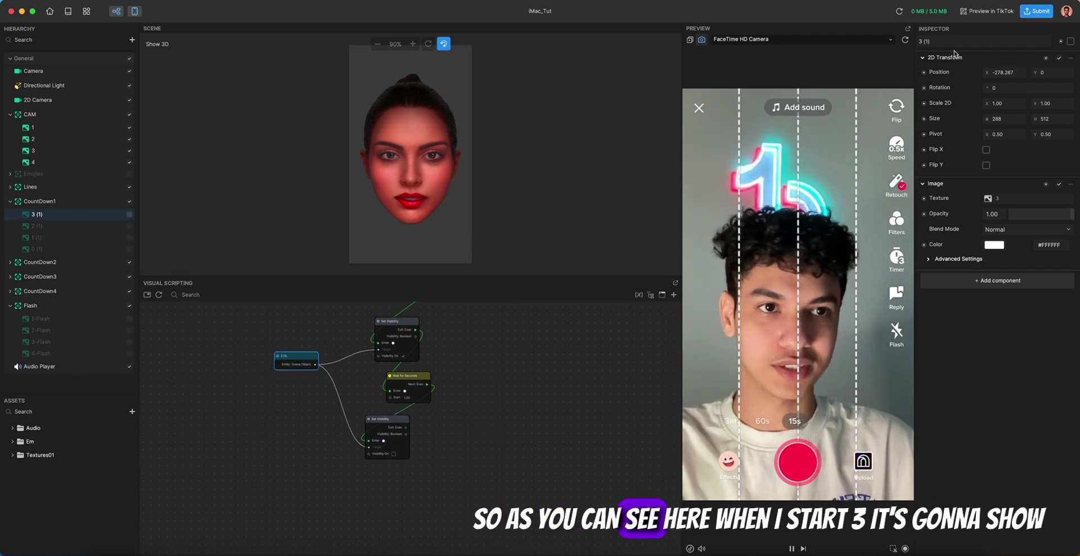
left_click(906, 41)
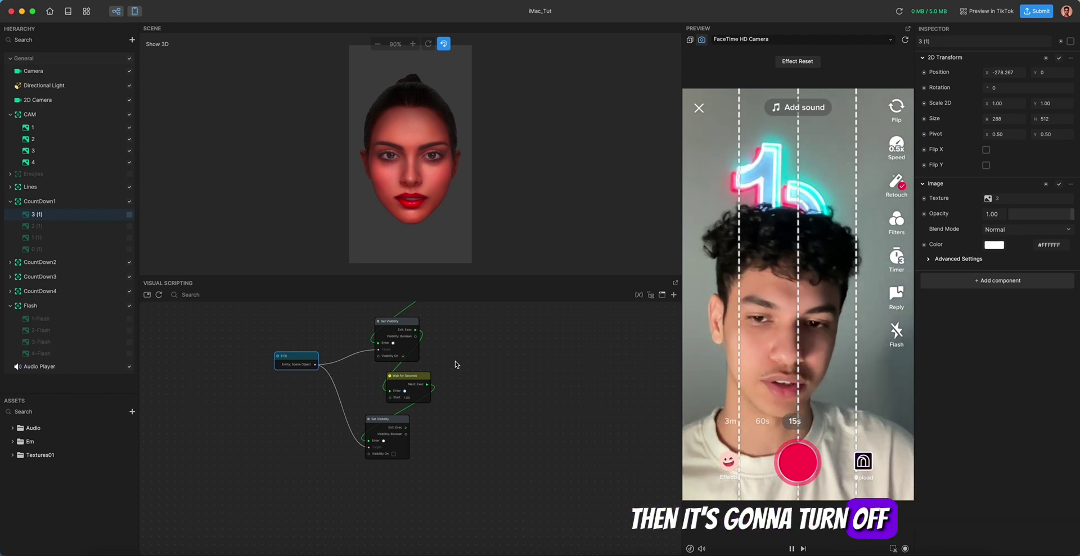
Chain a 1-second Wait for Seconds node after the second Set Visibility node and place it directly below.
scroll(424, 397, "down", 2)
left_click_drag(402, 392, 312, 455)
type("wait")
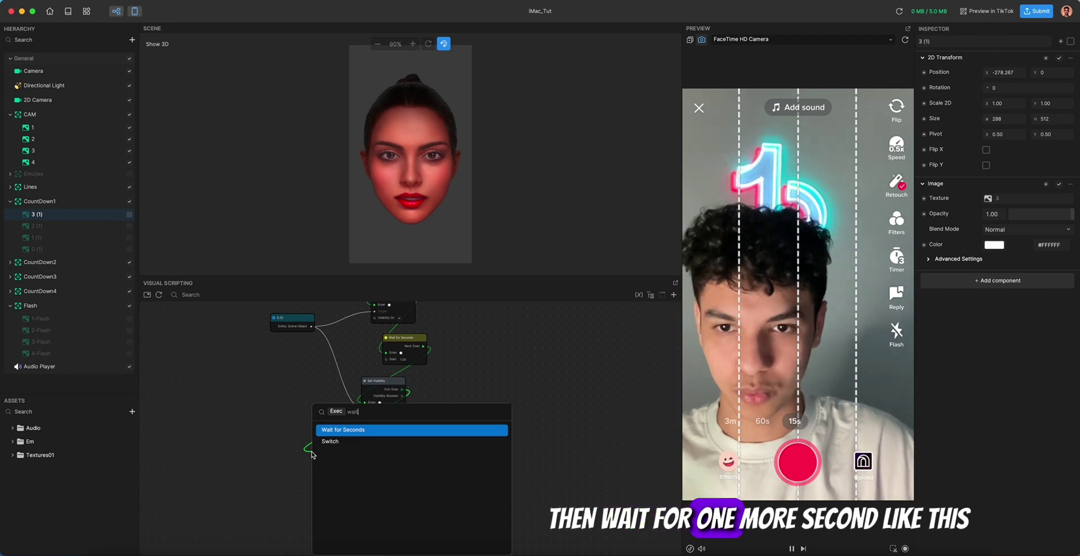
key("Return")
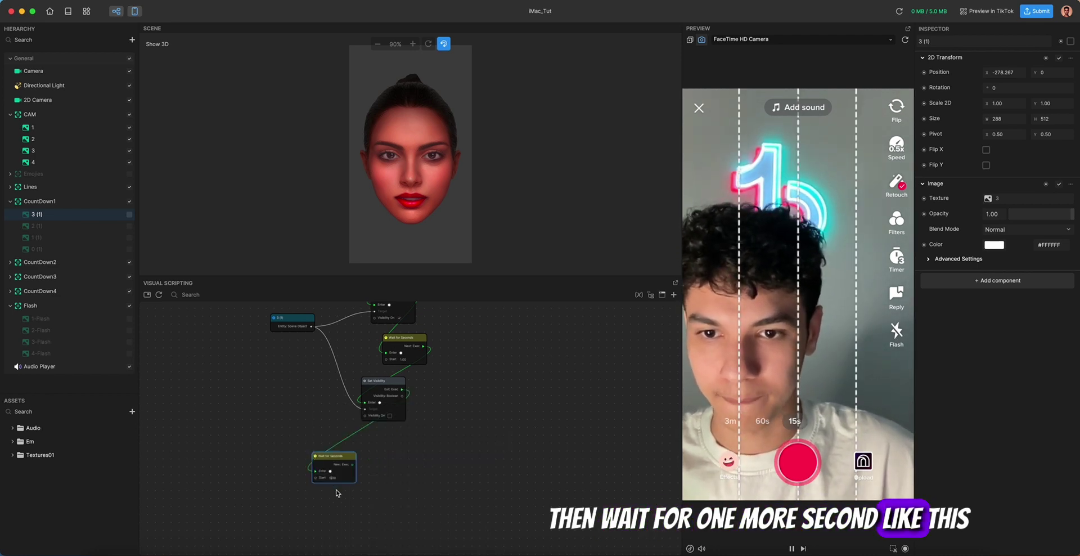
left_click_drag(339, 461, 398, 444)
Chain a third Set Visibility node after the newest Wait for Seconds node.
middle_click_drag(439, 426, 441, 390)
left_click_drag(414, 417, 327, 443)
type("set")
left_click(341, 441)
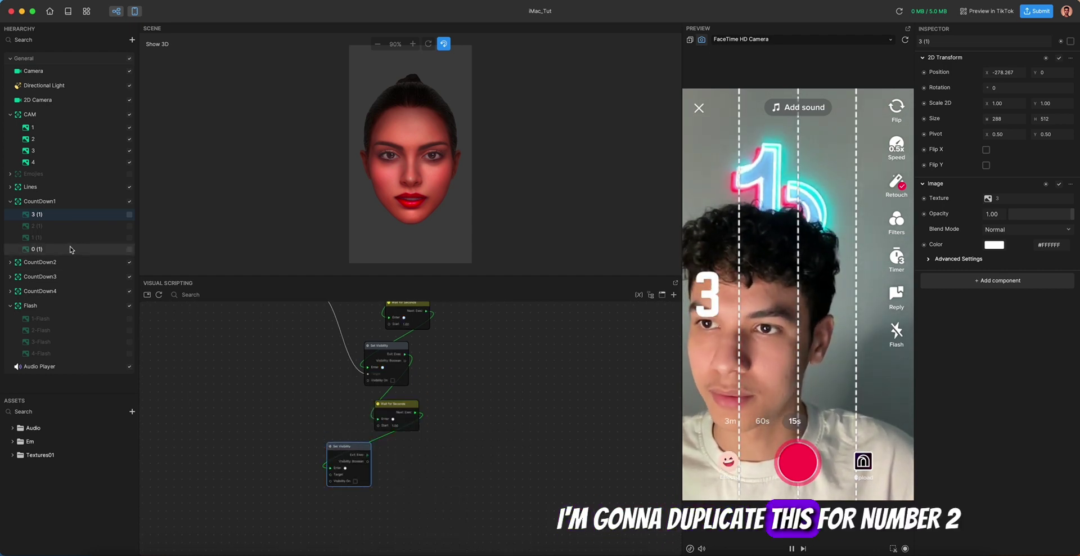
Add a node for CountDown1's 2 (1) image beside the graph, and align the third Set Visibility node under its wait node.
left_click(1061, 42)
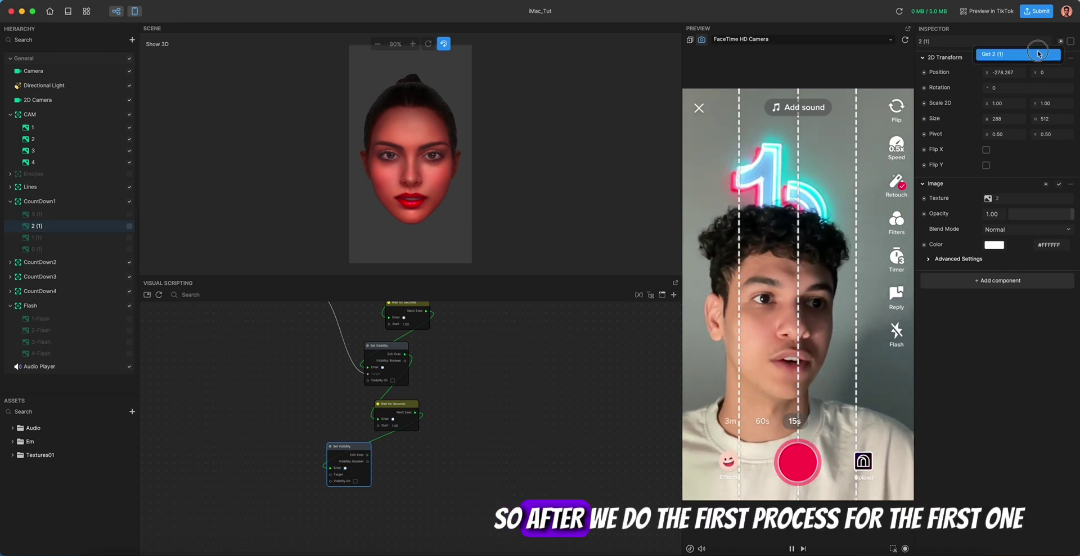
left_click(1040, 52)
left_click_drag(431, 445, 263, 467)
scroll(461, 489, "down", 5)
scroll(462, 489, "left", 3)
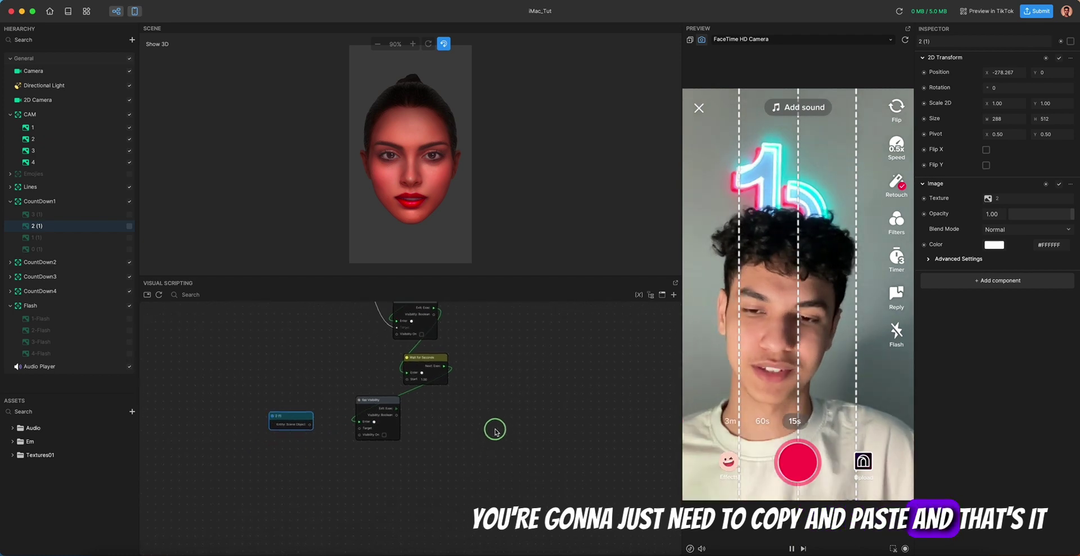
left_click_drag(403, 361, 465, 362)
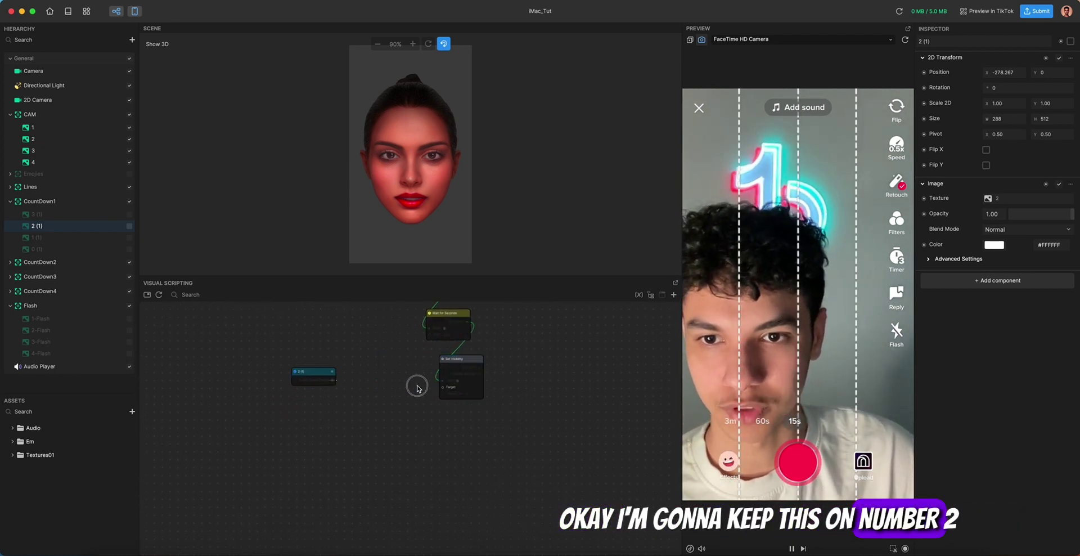
Link the 2 (1) image to the third Set Visibility node and chain a 1-second Wait for Seconds node after it.
left_click_drag(418, 386, 394, 419)
type("wait")
left_click(402, 430)
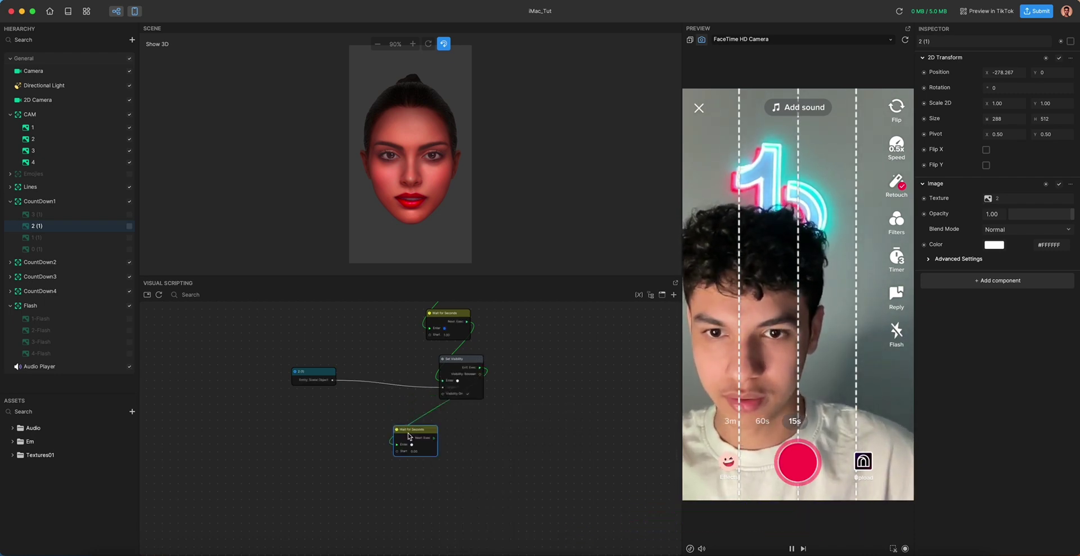
left_click(413, 452)
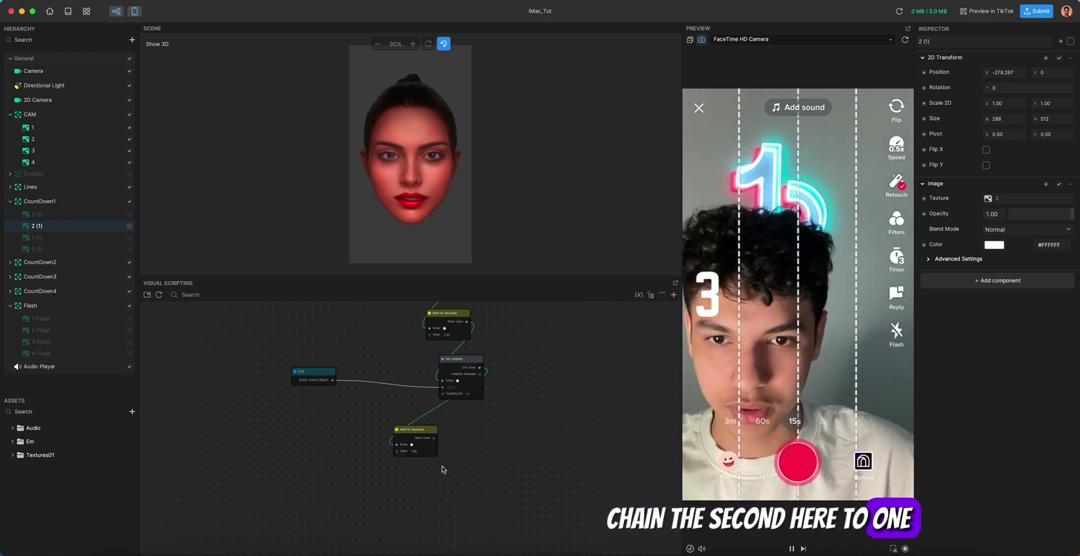
Chain a fourth Set Visibility node after the newest wait node and link the 2 (1) image as its target.
left_click_drag(415, 430, 454, 448)
type("set")
key("Down")
key("Return")
left_click_drag(332, 382, 443, 471)
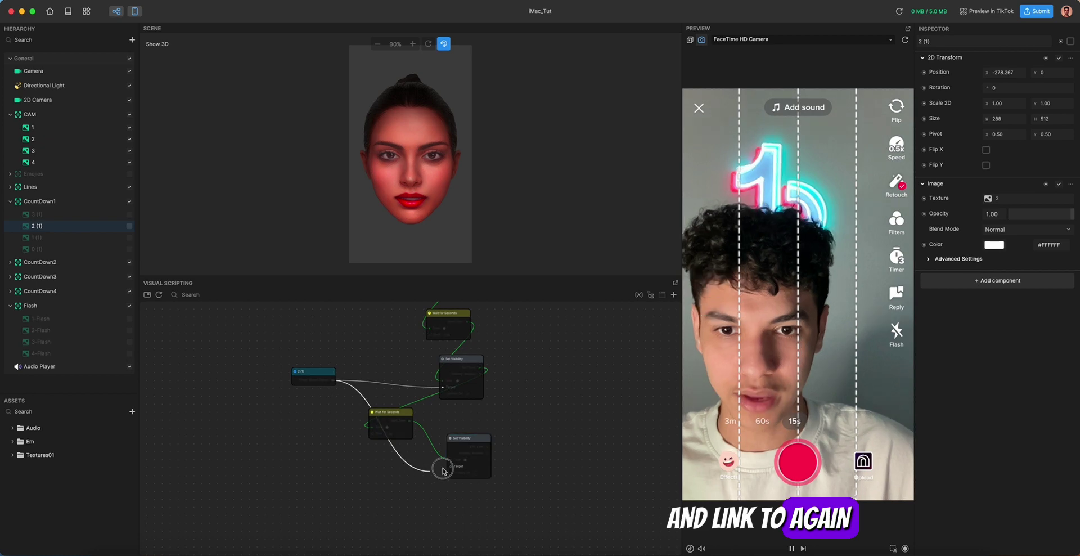
Arrange the 2 (1) branch's nodes compactly below one another, keeping room underneath for more nodes.
left_click_drag(391, 414, 423, 412)
scroll(386, 364, "up", 3)
scroll(386, 366, "down", 3)
left_click_drag(393, 349, 347, 392)
scroll(339, 439, "down", 3)
left_click_drag(363, 444, 390, 316)
Chain a 1-second Wait for Seconds node after the fourth Set Visibility node, followed by a fifth Set Visibility node placed beneath it.
left_click_drag(477, 347, 344, 443)
scroll(466, 369, "up", 2)
scroll(457, 383, "down", 2)
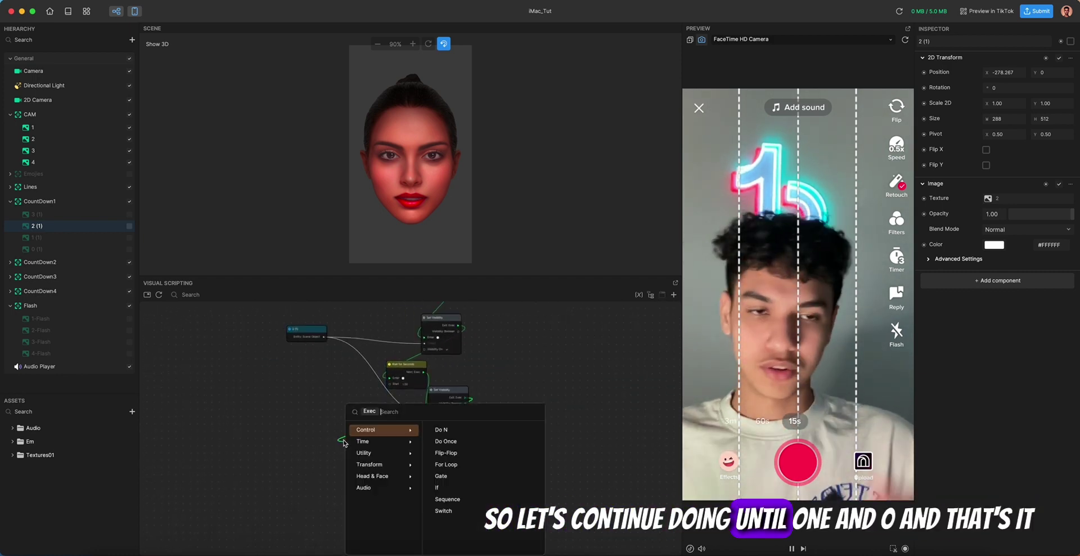
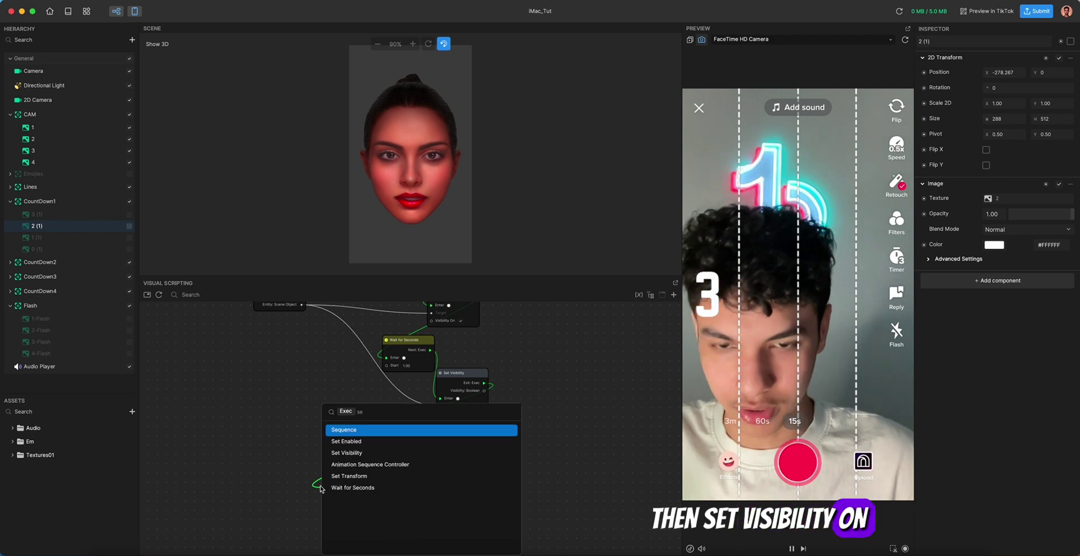
key("Down")
key("Return")
left_click_drag(354, 498, 357, 480)
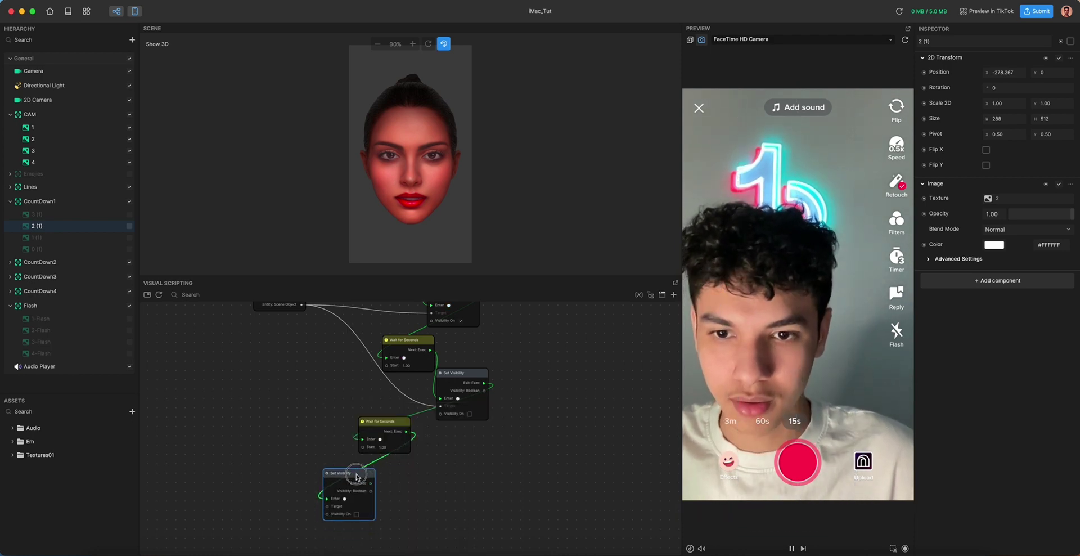
Chain a 1-second Wait for Seconds node after the fifth Set Visibility node and switch that Set Visibility node's Visibility On option on.
left_click_drag(410, 522, 410, 522)
type("wa")
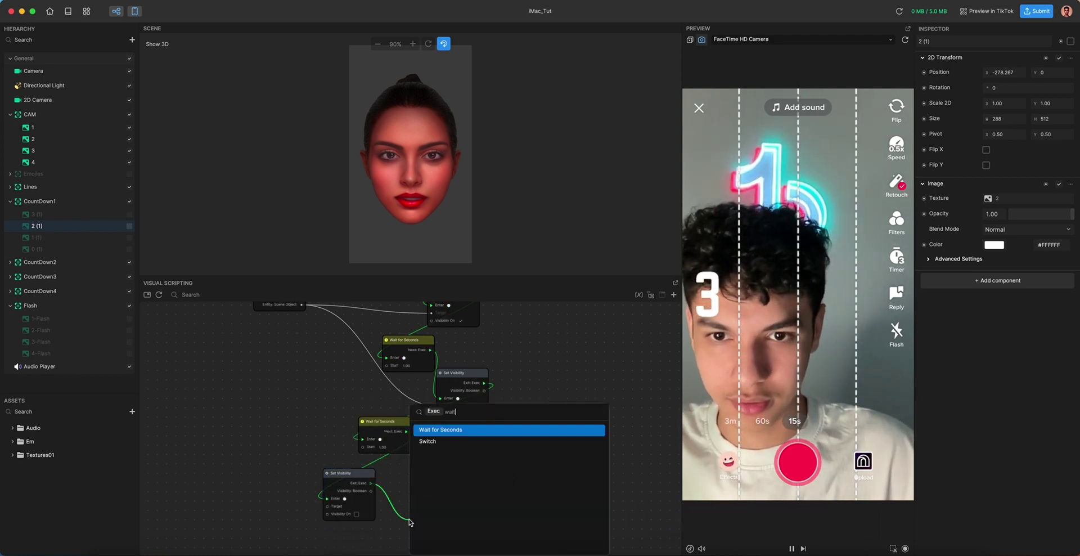
type("it")
key("Return")
scroll(429, 506, "down", 2)
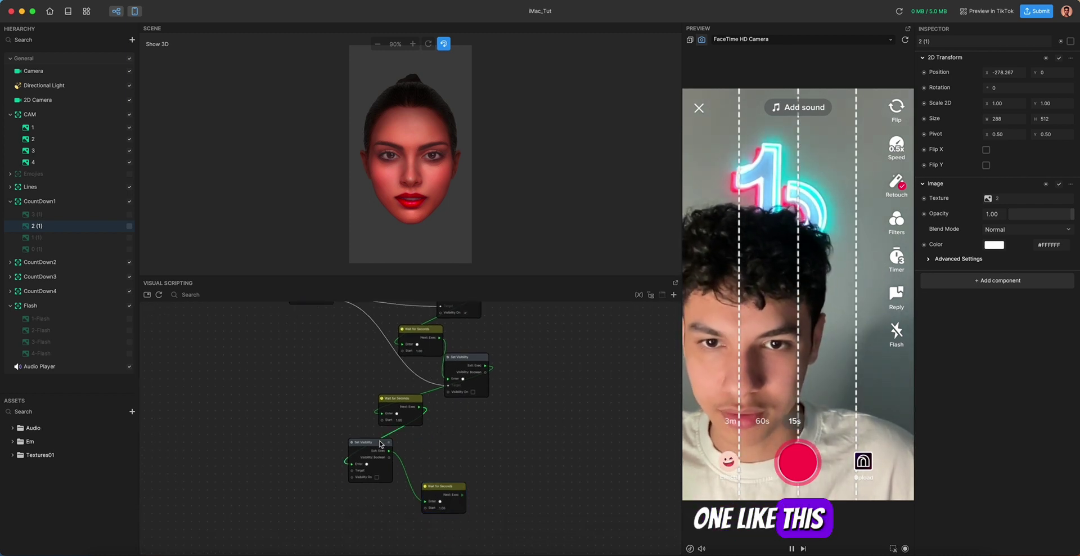
right_click_drag(457, 446, 438, 524)
right_click_drag(471, 420, 495, 334)
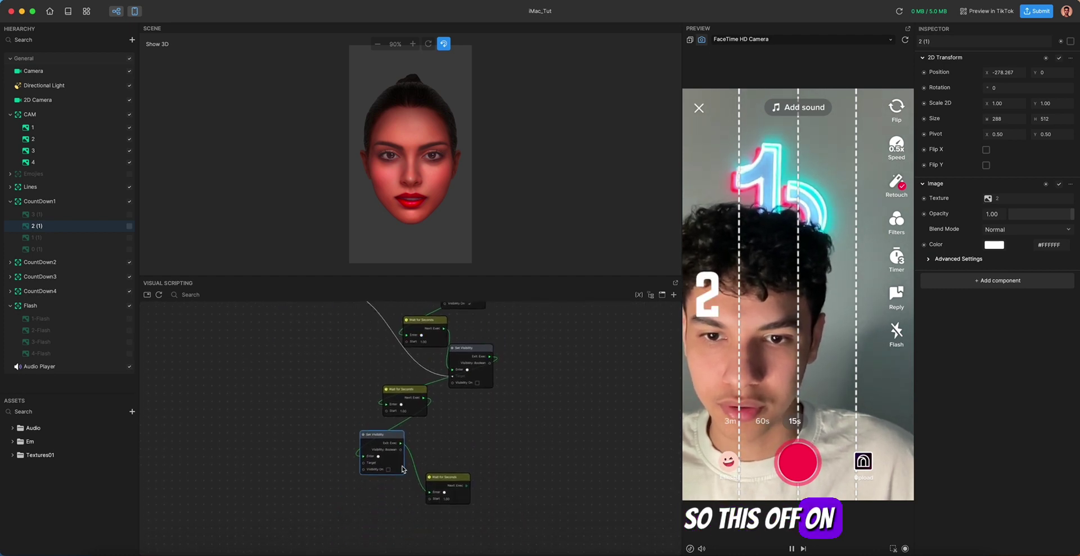
scroll(475, 444, "down", 2)
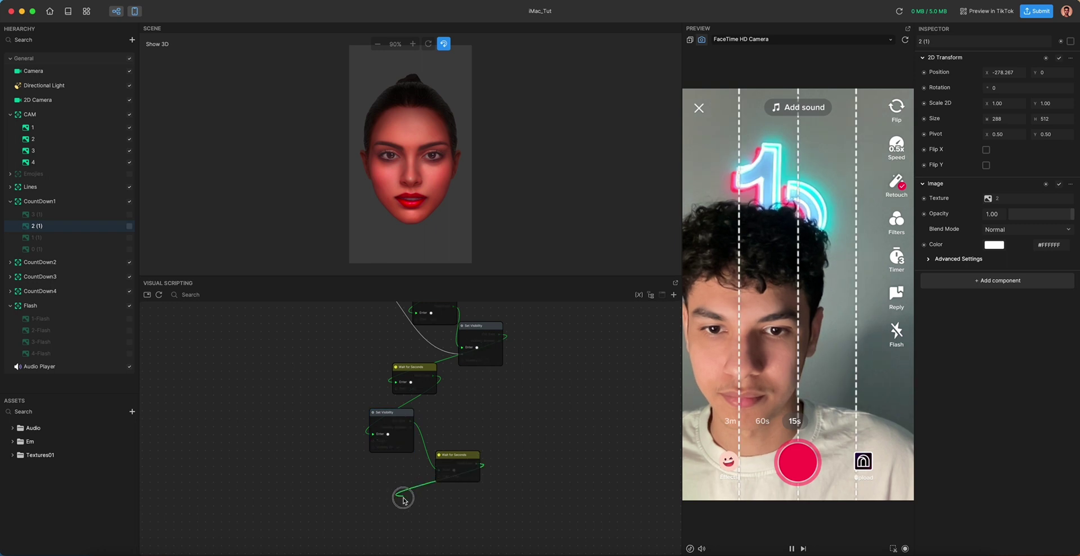
Chain a sixth Set Visibility node after the newest wait node, with visibility off.
left_click_drag(404, 498, 404, 498)
type("set")
key("Down")
key("Return")
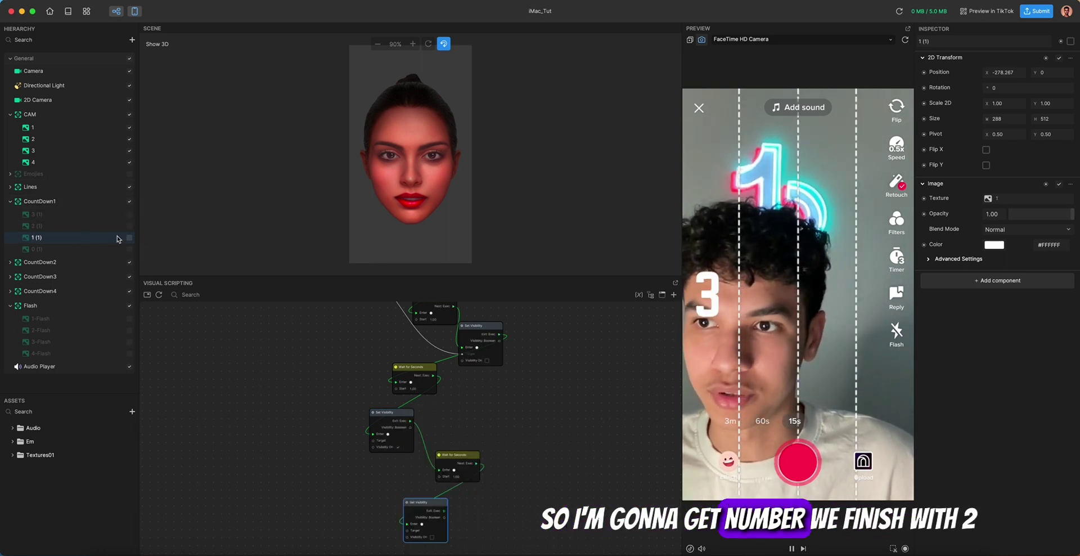
Add a node for CountDown1's 1 (1) image and link it as the target of the fifth and sixth Set Visibility nodes.
left_click_drag(314, 463, 362, 352)
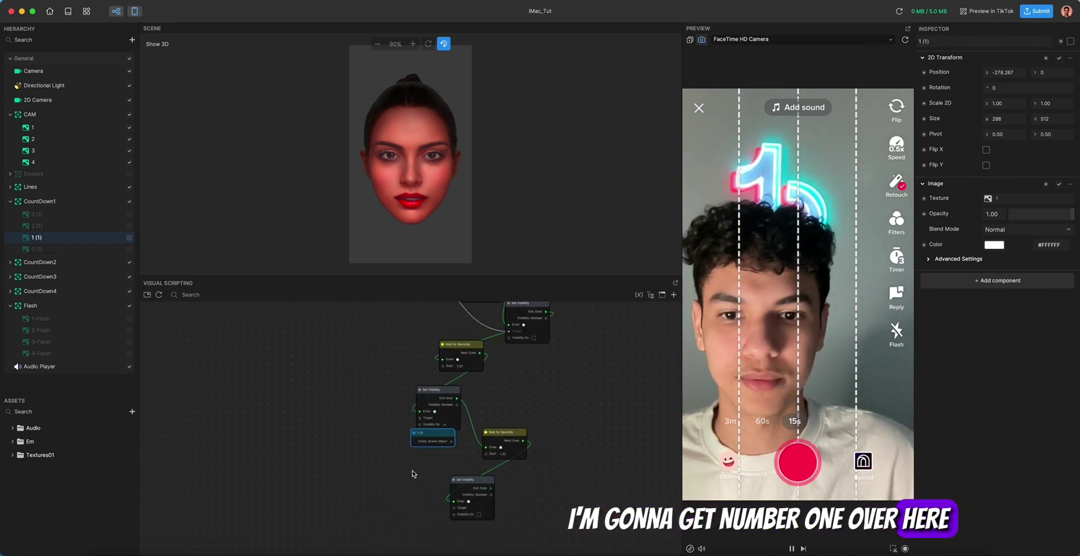
left_click(425, 438)
left_click_drag(415, 430, 411, 425)
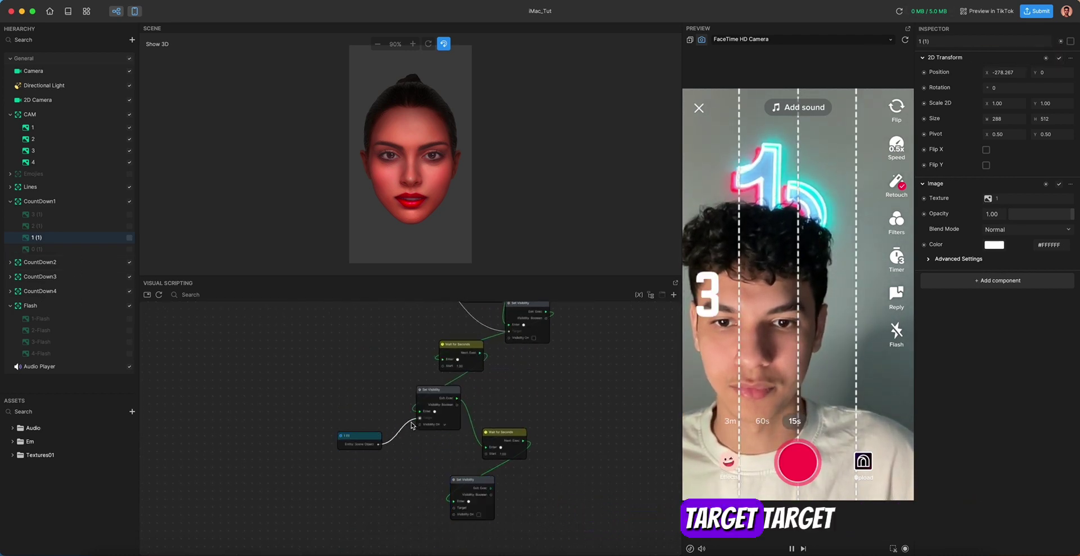
left_click_drag(408, 474, 454, 507)
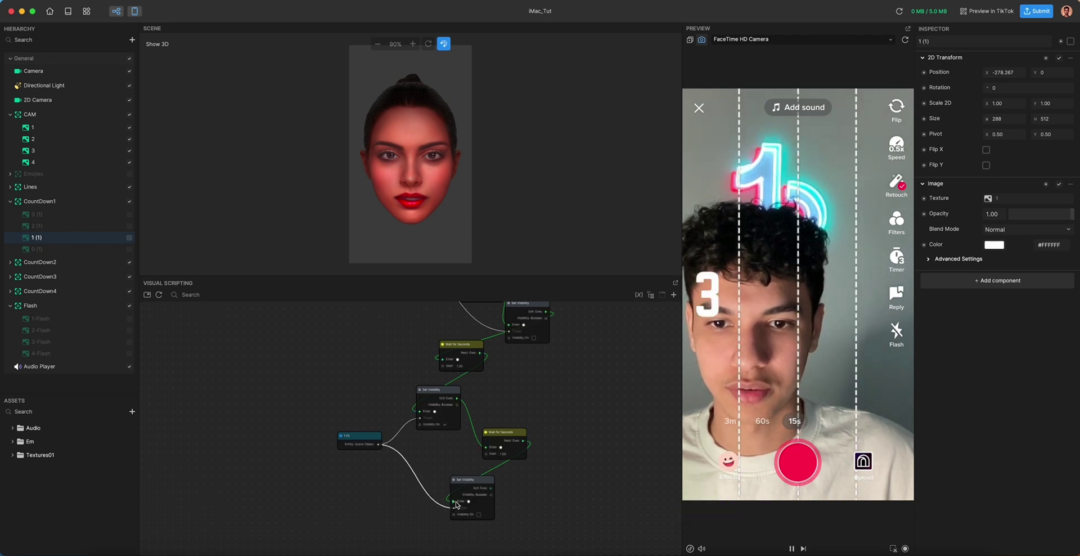
Chain a 1-second Wait for Seconds node after the sixth Set Visibility node and place it close beneath.
left_click_drag(531, 494, 510, 410)
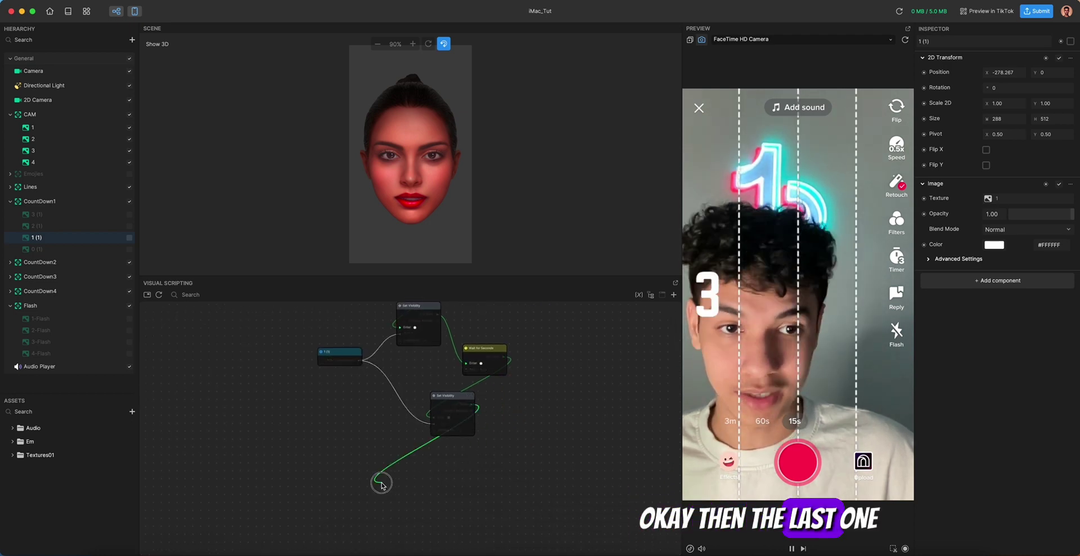
left_click_drag(381, 479, 381, 479)
type("wait")
key("Return")
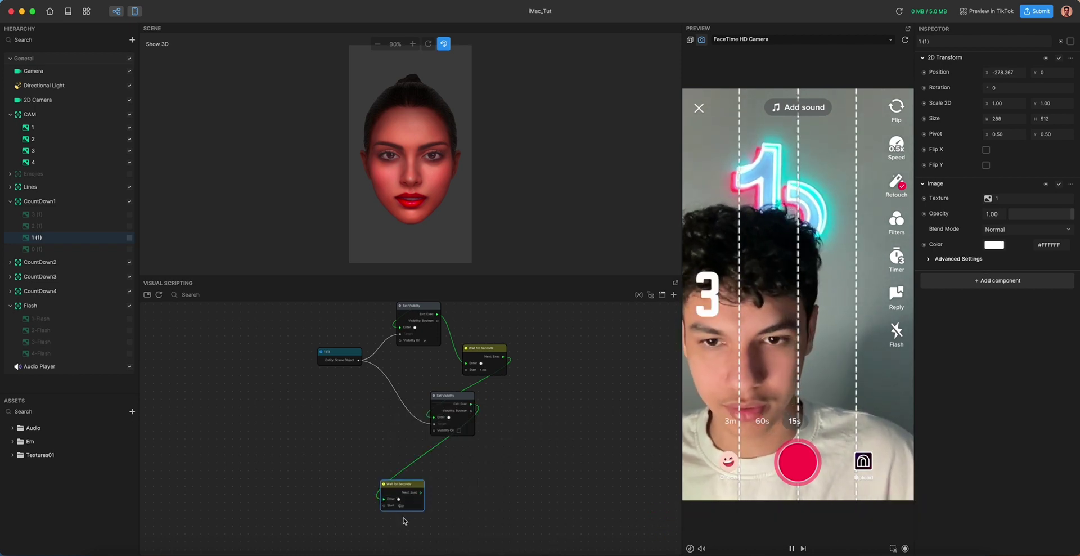
left_click_drag(392, 488, 392, 457)
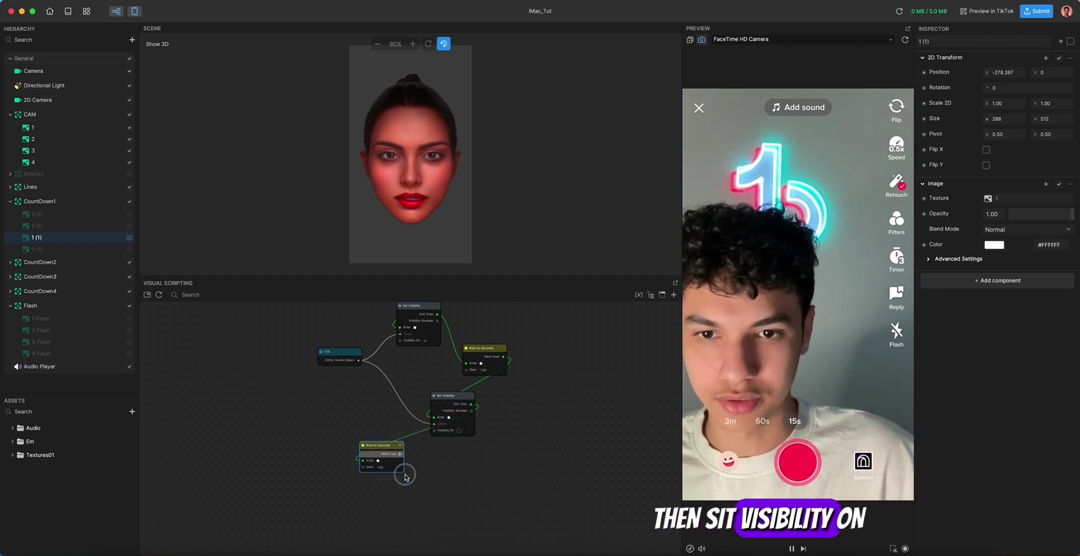
Chain a seventh Set Visibility node after the newest wait node and switch its visibility on.
left_click_drag(352, 504, 431, 482)
type("vis")
key("Down")
key("Return")
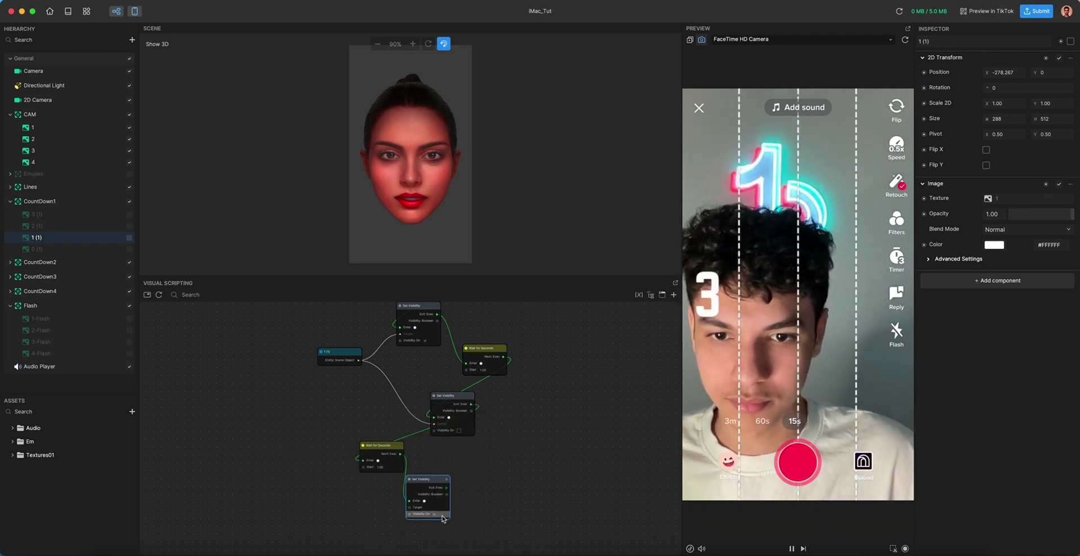
Chain a 1-second Wait for Seconds node after the seventh Set Visibility node and position it just below.
scroll(469, 462, "down", 3)
left_click_drag(443, 440, 352, 503)
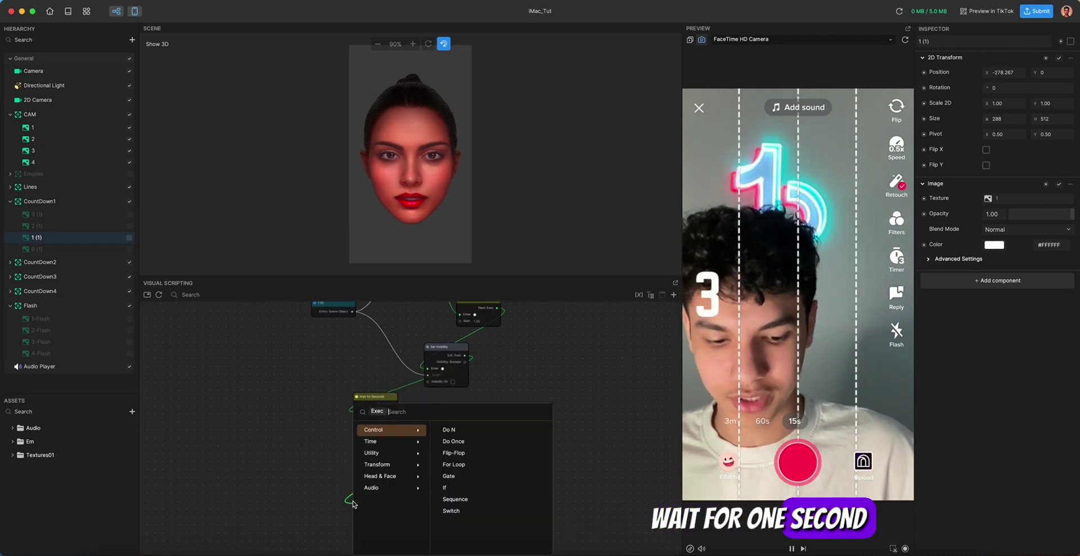
type("wait")
key("Return")
scroll(381, 487, "down", 3)
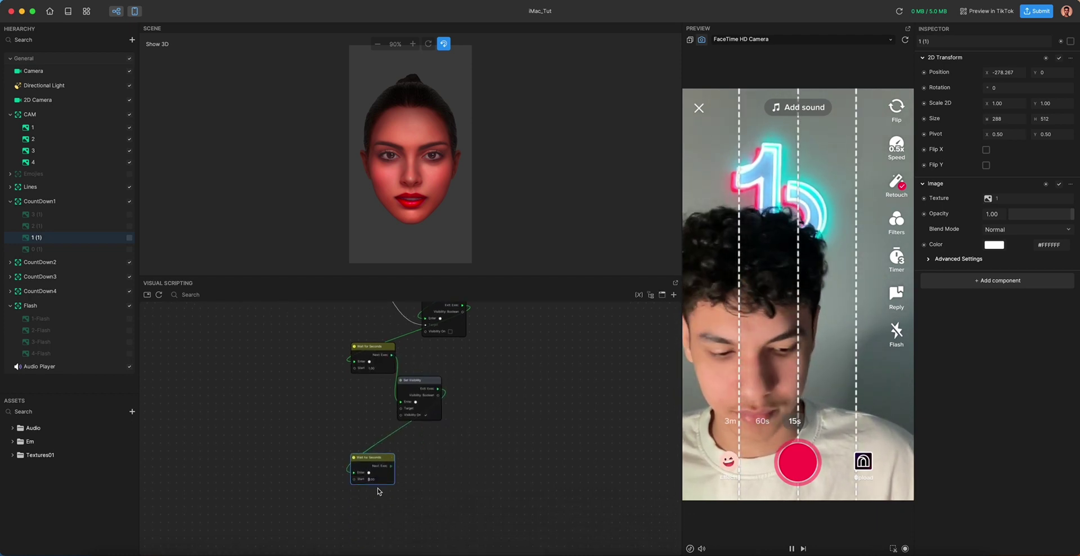
left_click_drag(365, 459, 379, 510)
Chain an eighth Set Visibility node with visibility off after the last wait node and move it up close beneath.
left_click_drag(394, 441, 380, 513)
type("se")
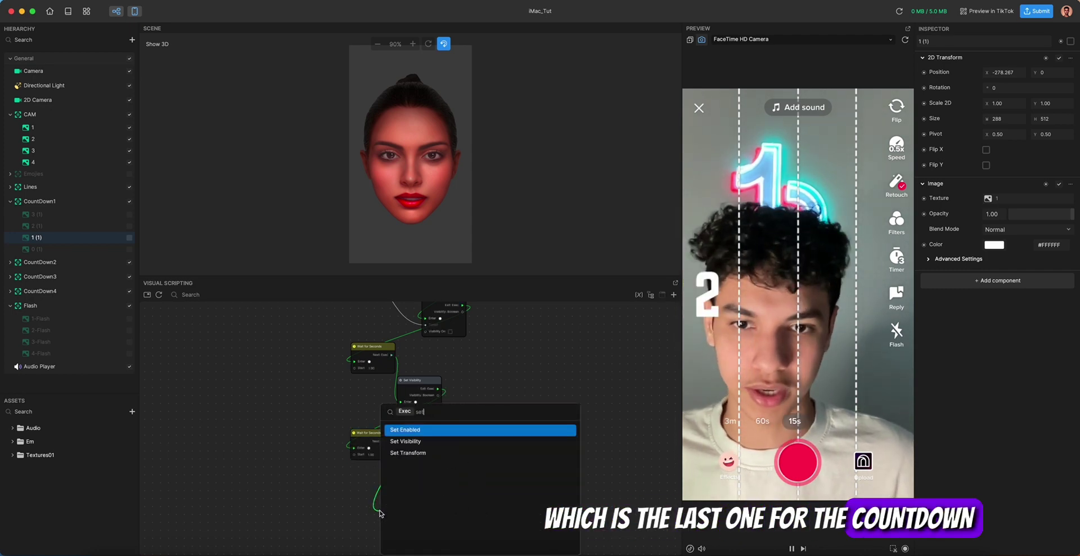
type("t")
key("Down")
key("Return")
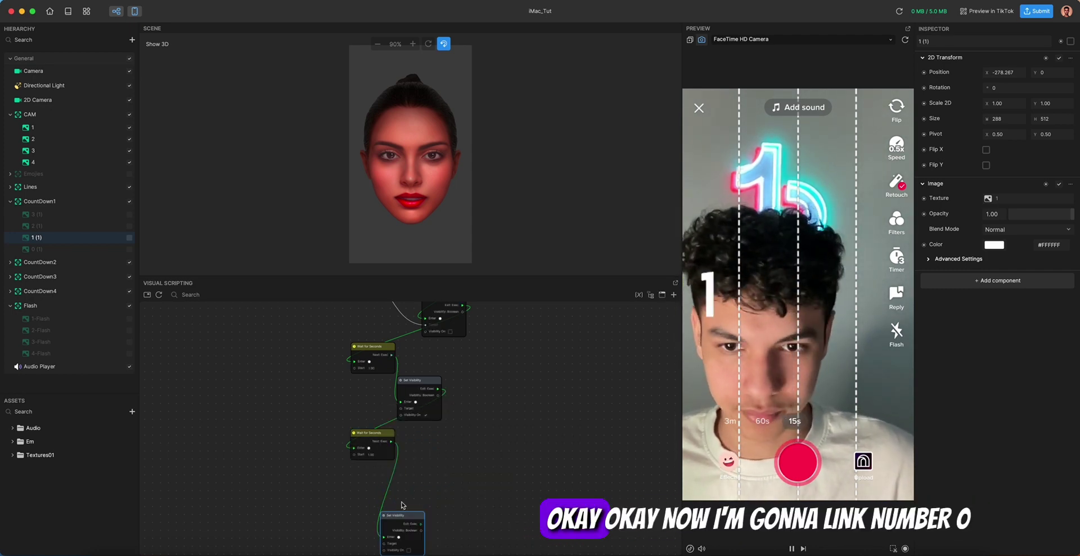
scroll(426, 474, "down", 2)
left_click_drag(419, 463, 426, 427)
scroll(394, 422, "up", 2)
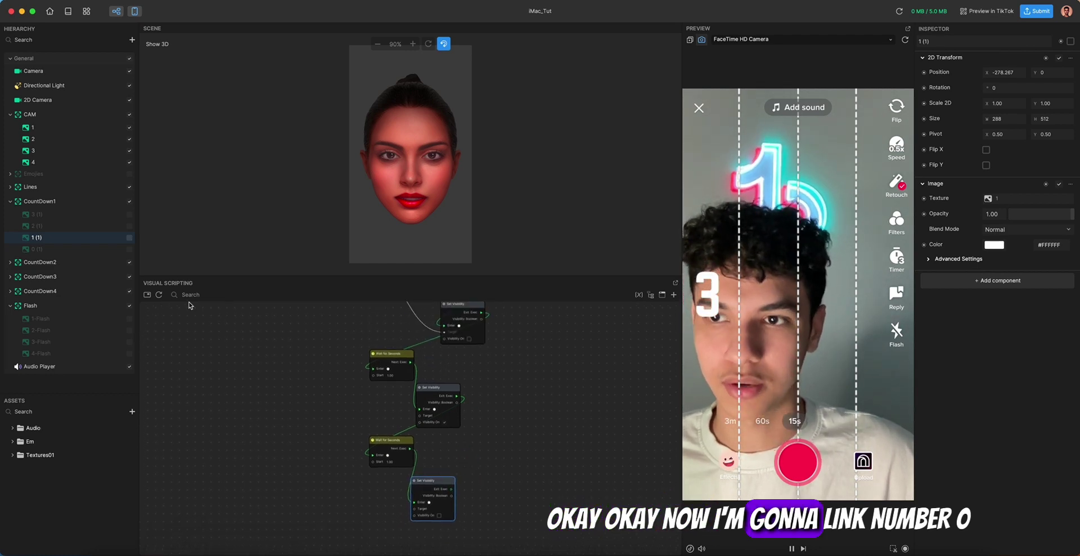
Add a node for CountDown1's 0 (1) image, link it to the seventh and eighth Set Visibility nodes, and place it beside them.
left_click(43, 249)
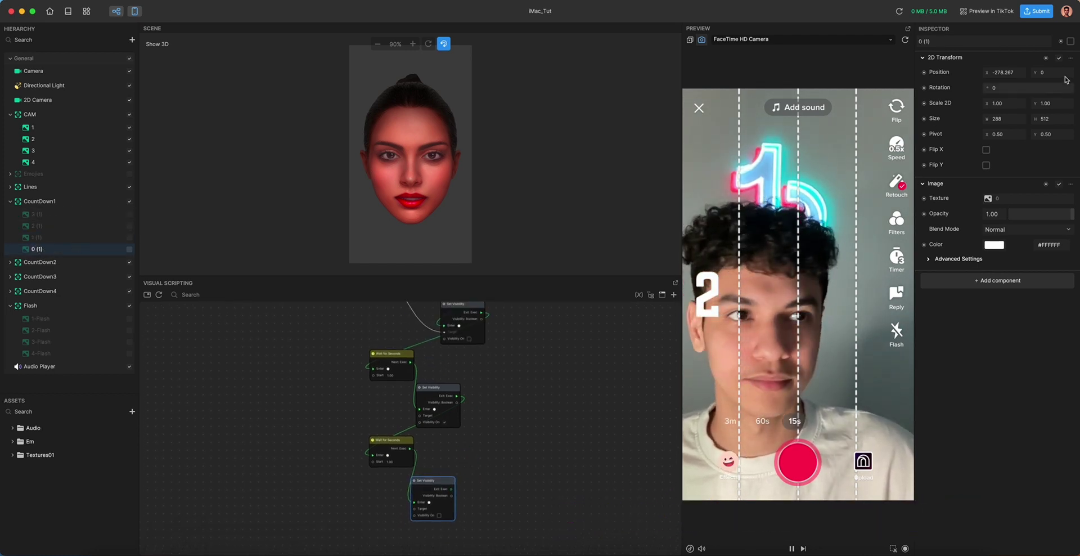
left_click_drag(1053, 55, 347, 437)
left_click_drag(408, 422, 419, 417)
left_click_drag(347, 434, 411, 509)
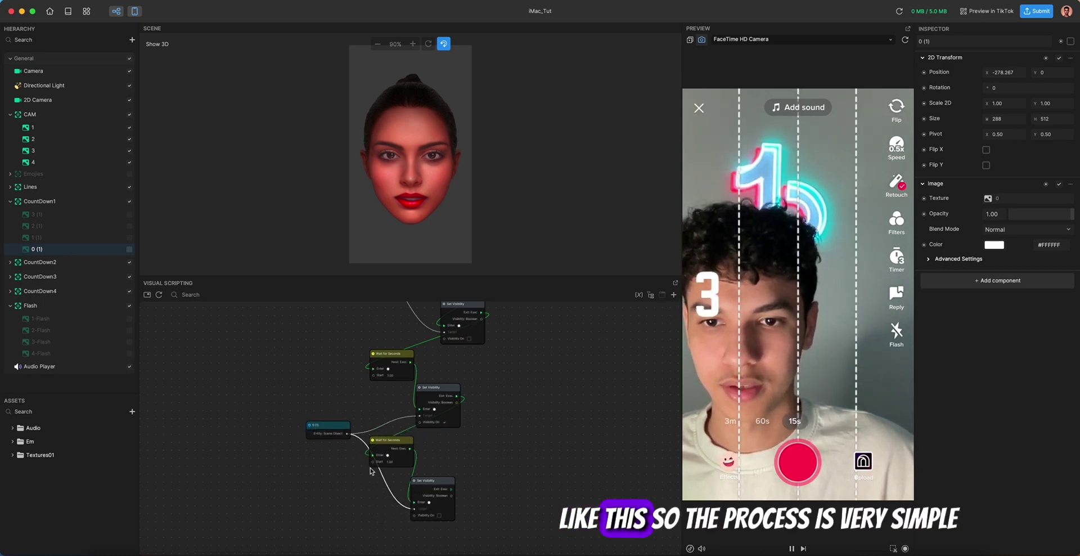
left_click_drag(329, 429, 303, 440)
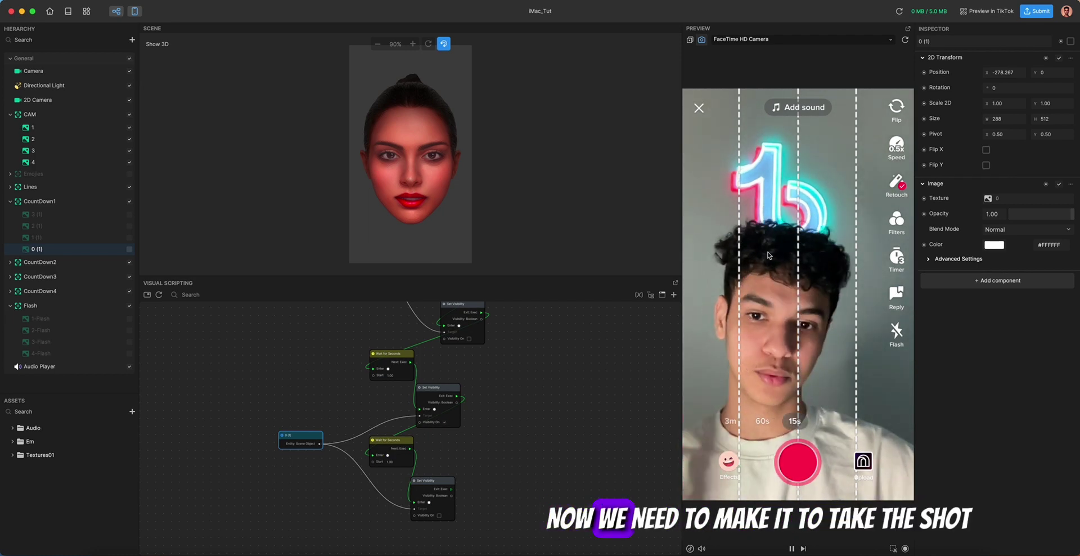
Toggle the Lines group and turn on the visibility of all four CountDown1 images to show their placement in the preview.
scroll(610, 371, "down", 3)
scroll(583, 406, "down", 3)
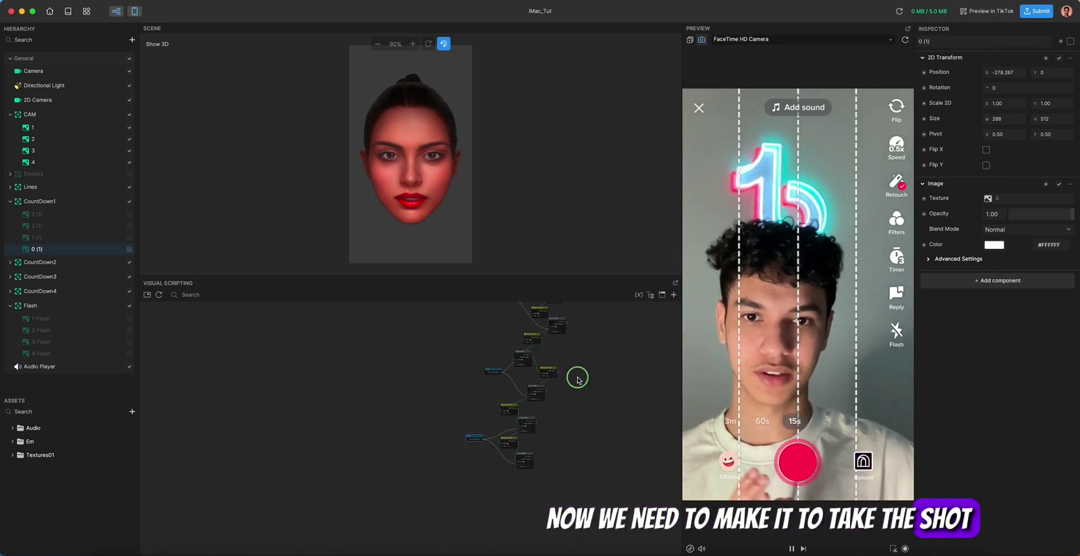
left_click(84, 214)
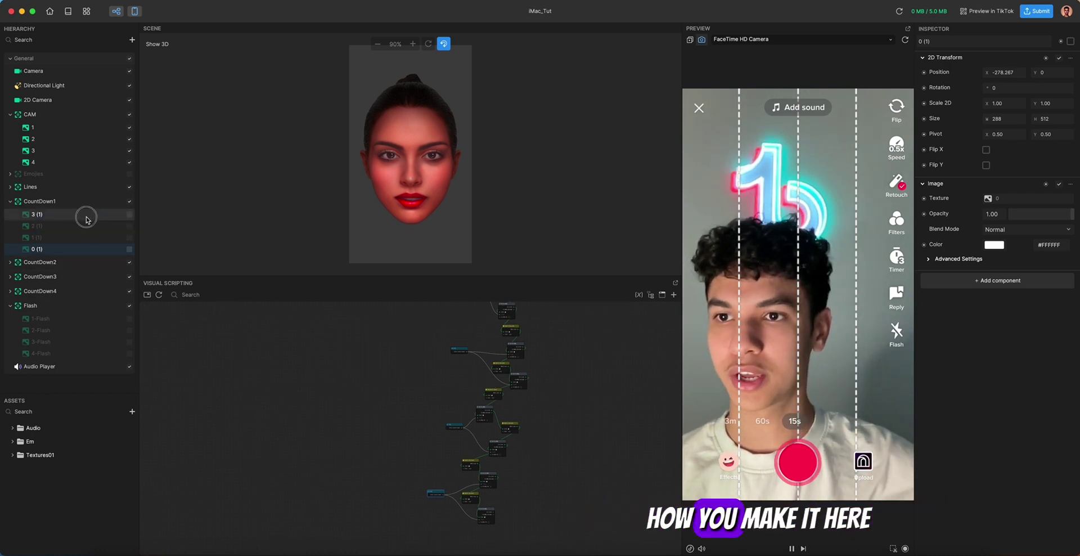
left_click(122, 186)
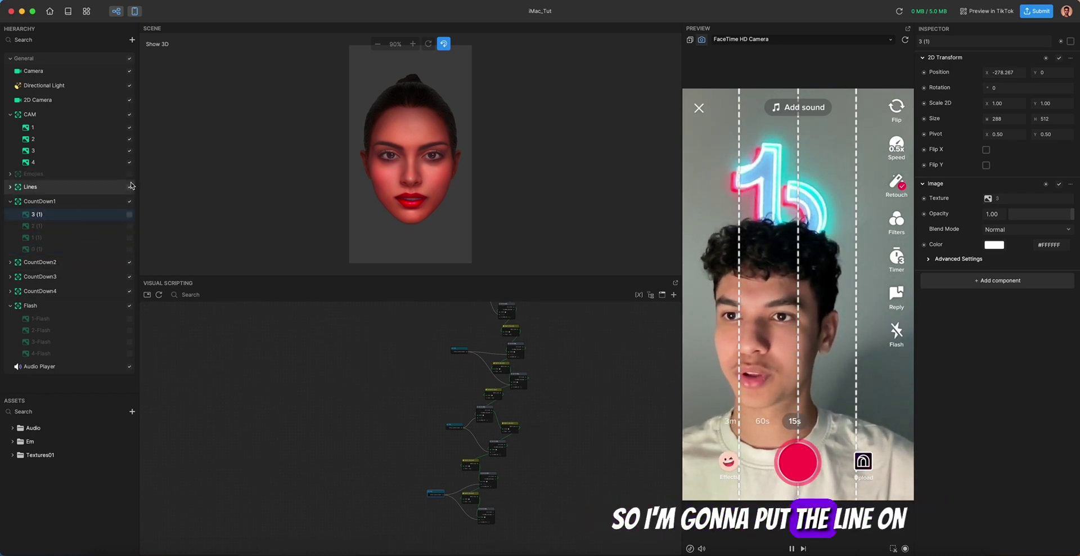
left_click(129, 216)
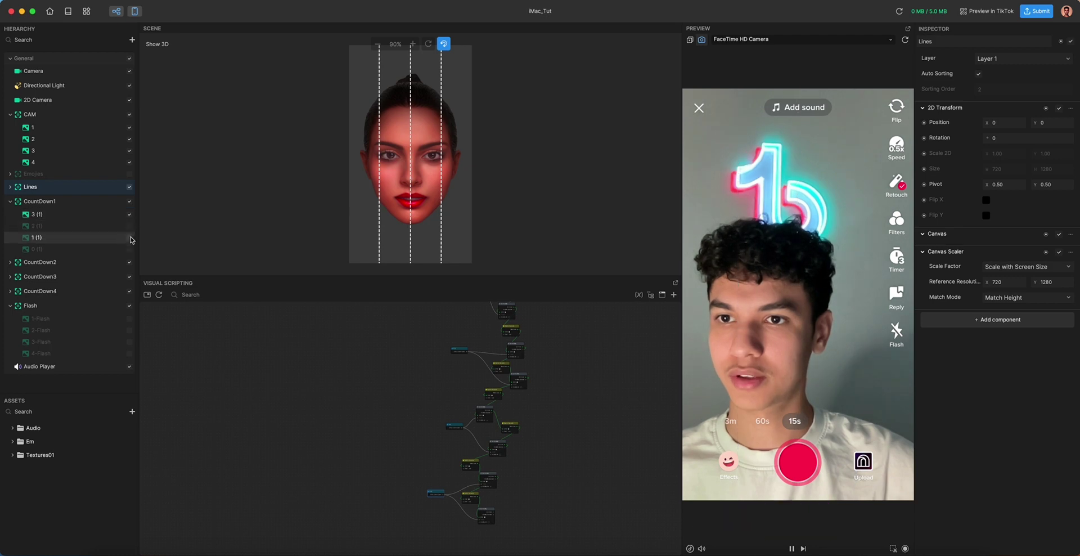
left_click(130, 249)
left_click(130, 226)
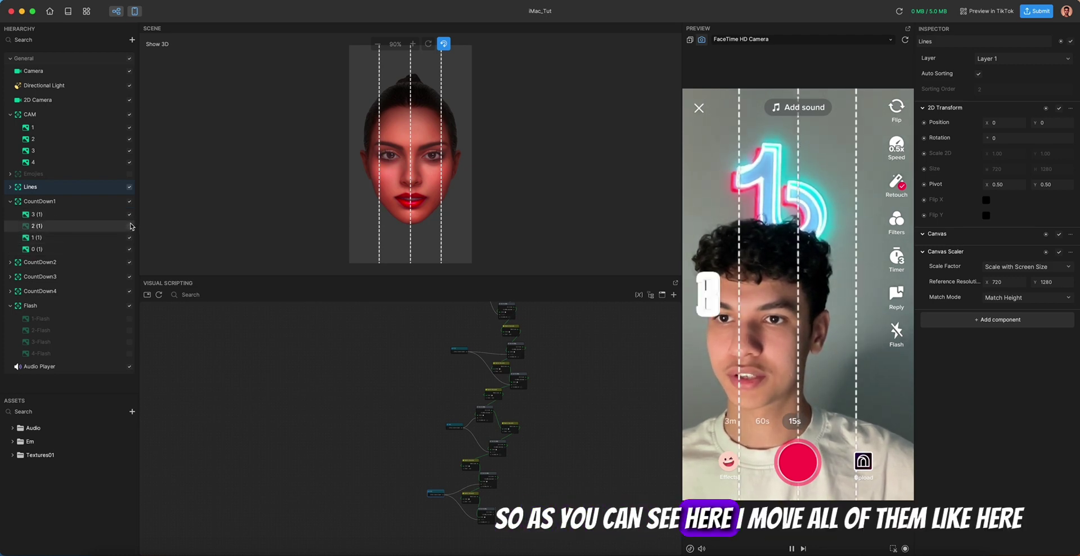
Expand the CountDown2 group and turn on the visibility of its images 3 (2), 2 (2), 1 (2) and 0 (2).
left_click(7, 200)
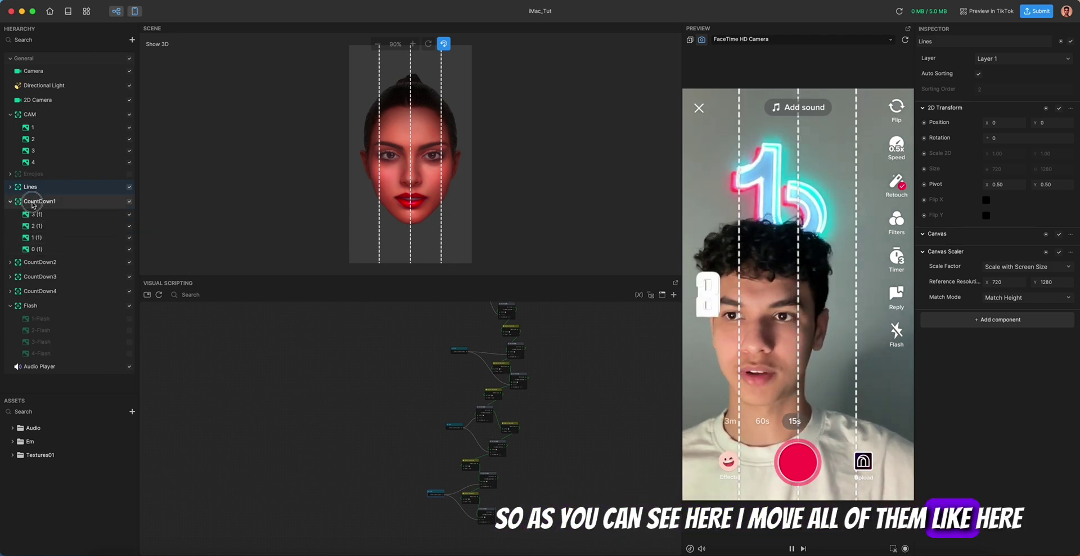
left_click(11, 264)
scroll(13, 267, "down", 1)
left_click(131, 267)
left_click(130, 303)
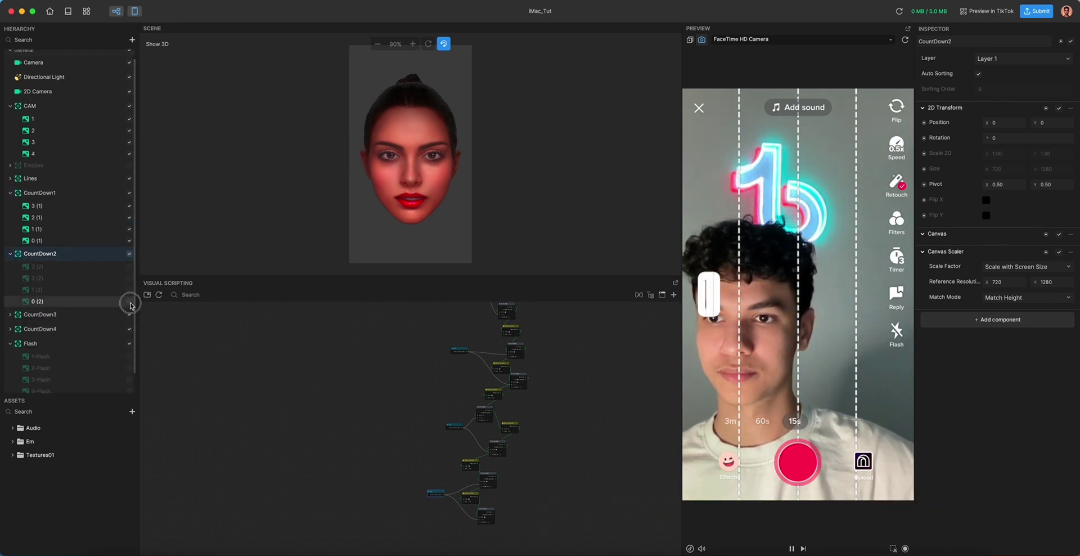
left_click(130, 290)
left_click(130, 277)
left_click(129, 266)
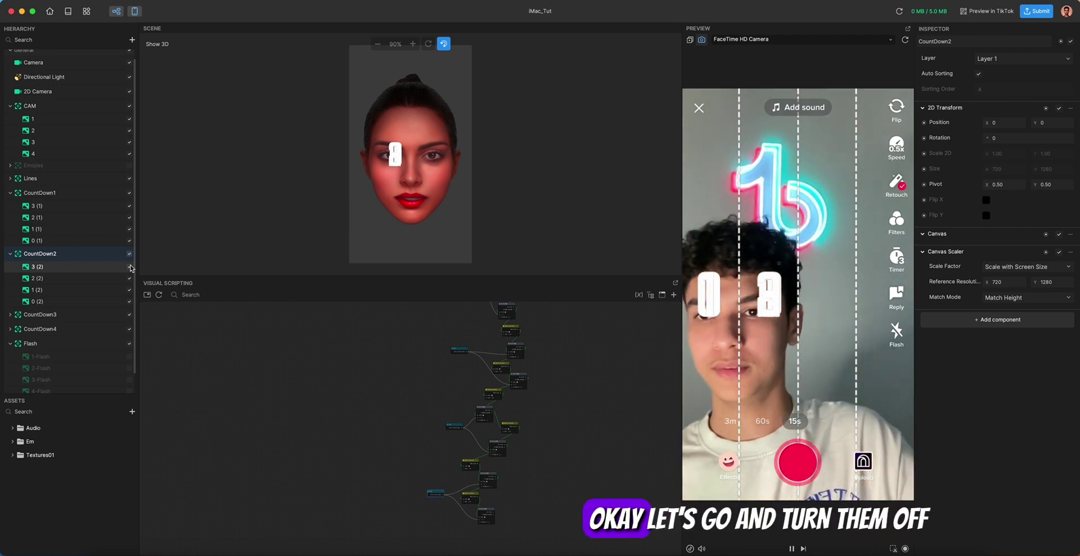
Turn off the visibility of all CountDown2 and CountDown1 images, keeping the canvases on, and collapse both groups.
left_click(80, 268)
left_click(77, 301, "shift")
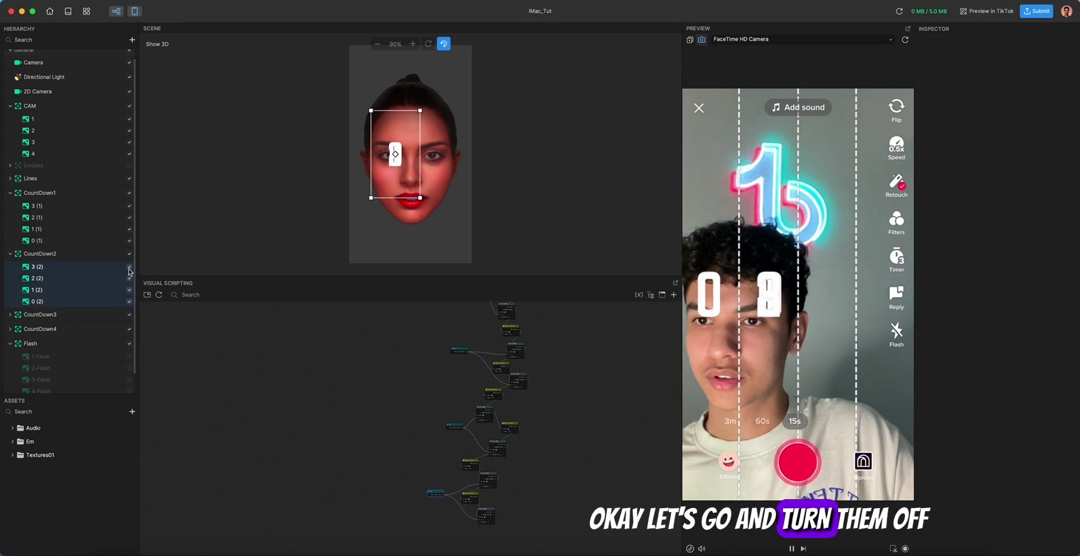
left_click(56, 207)
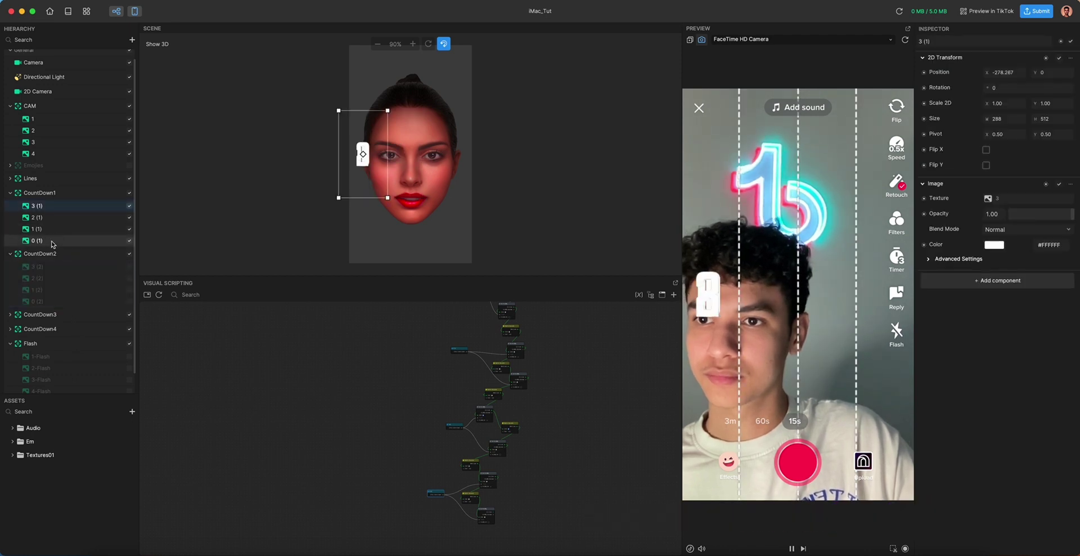
left_click(130, 206)
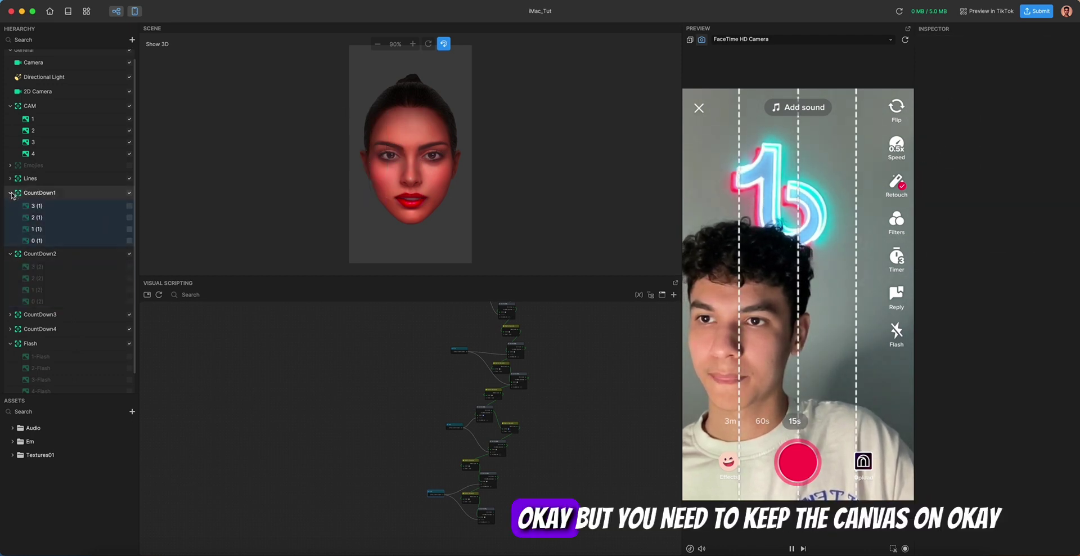
left_click(10, 193)
left_click(10, 217)
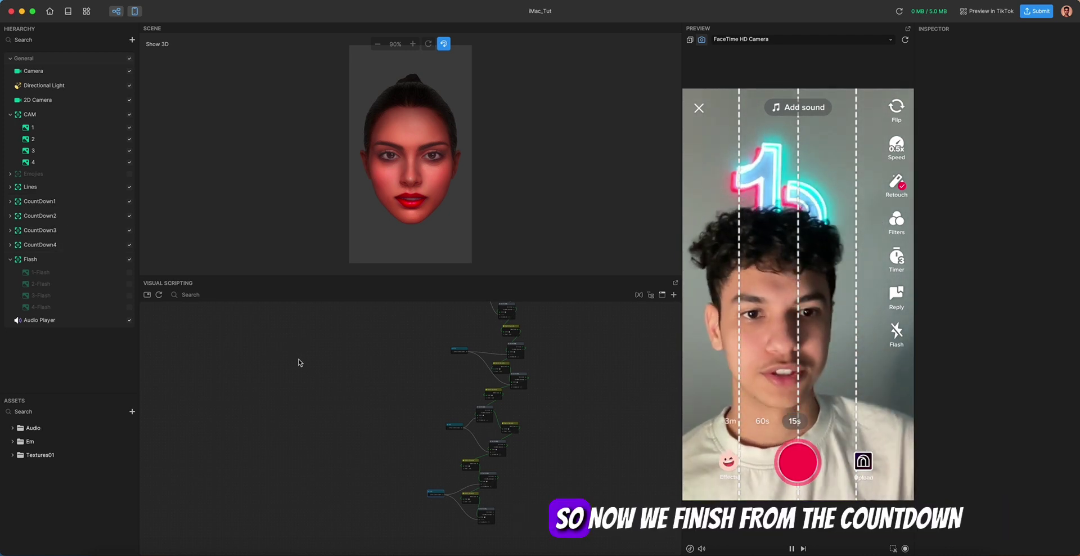
middle_click_drag(319, 382, 264, 337)
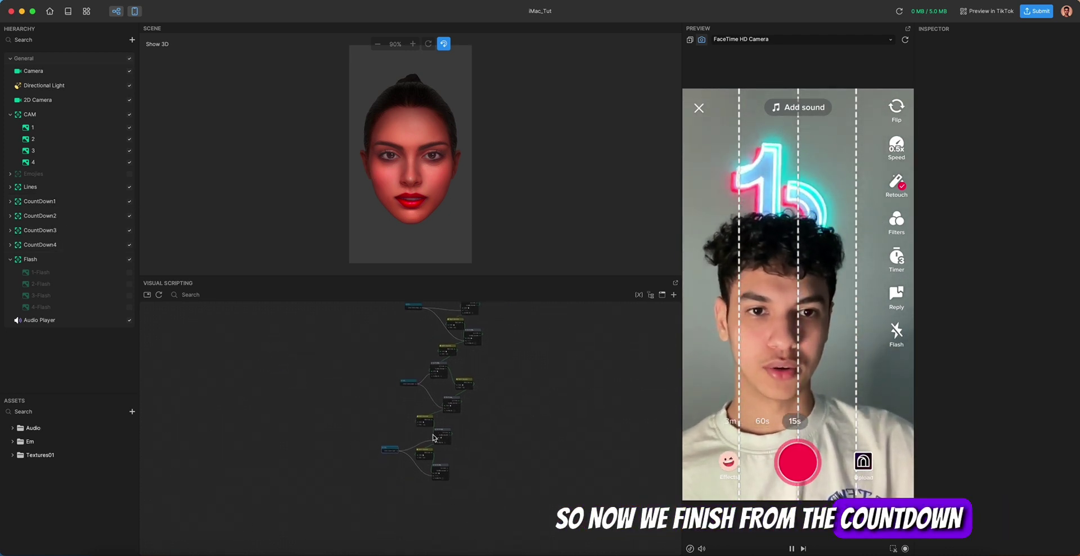
middle_click_drag(487, 431, 461, 386)
scroll(445, 399, "up", 5)
right_click(388, 454)
right_click(402, 444)
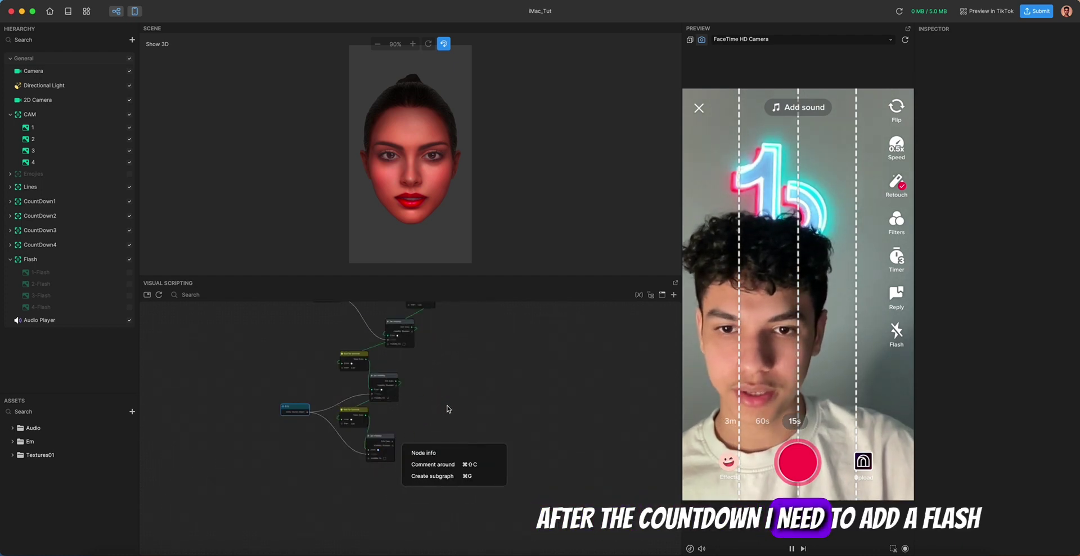
left_click(446, 414)
left_click_drag(446, 415, 488, 362)
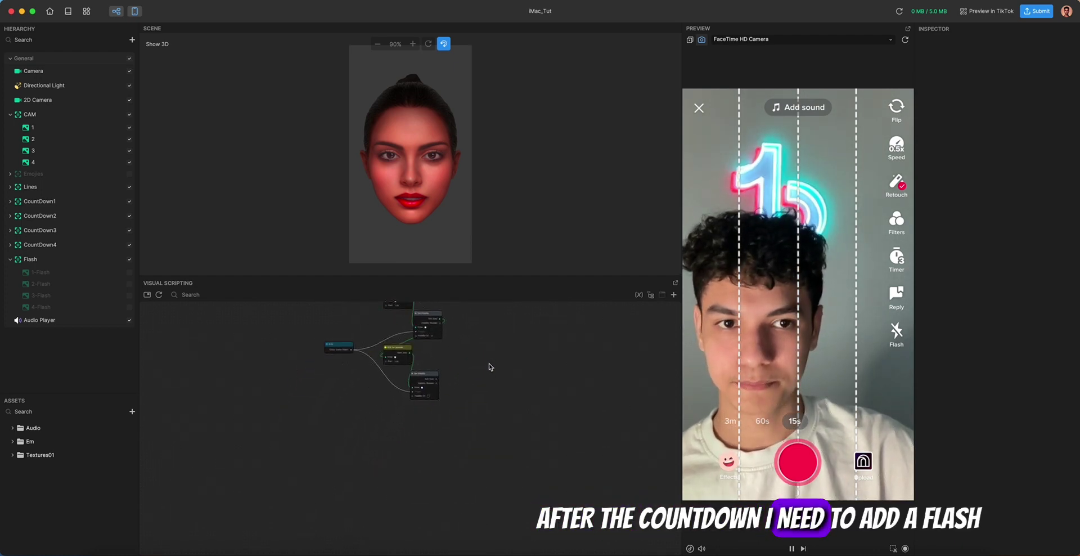
Preview the placement of 1-Flash, 2-Flash, 3-Flash and 4-Flash by showing and hiding each in turn, and check 1-Flash's fill settings.
left_click(82, 261)
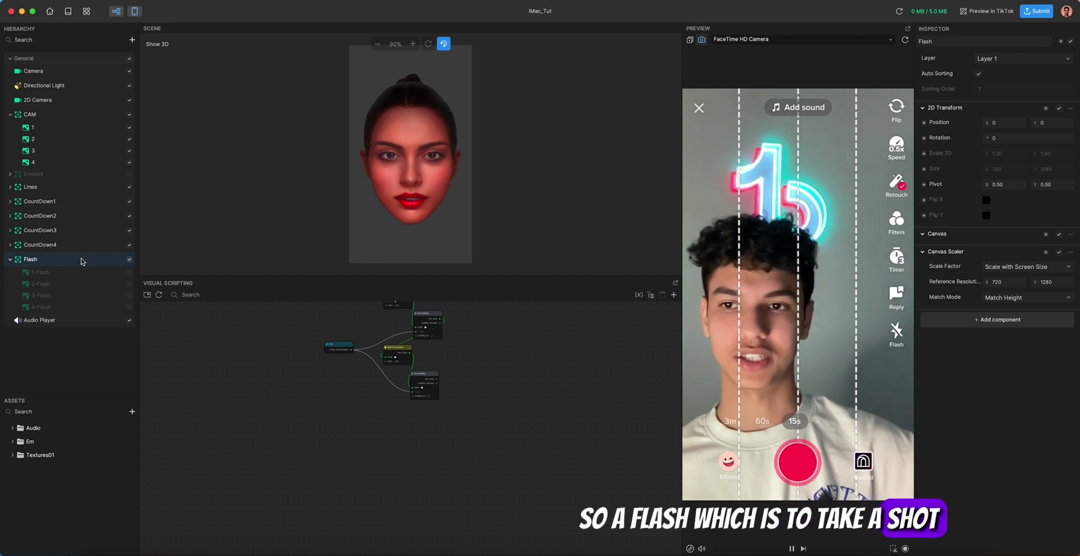
left_click(130, 272)
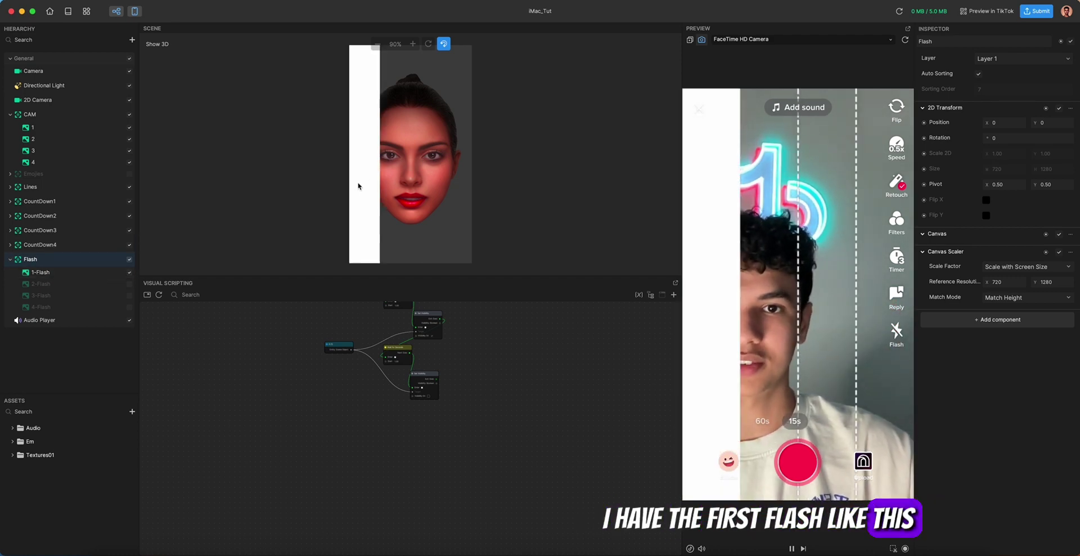
left_click(72, 273)
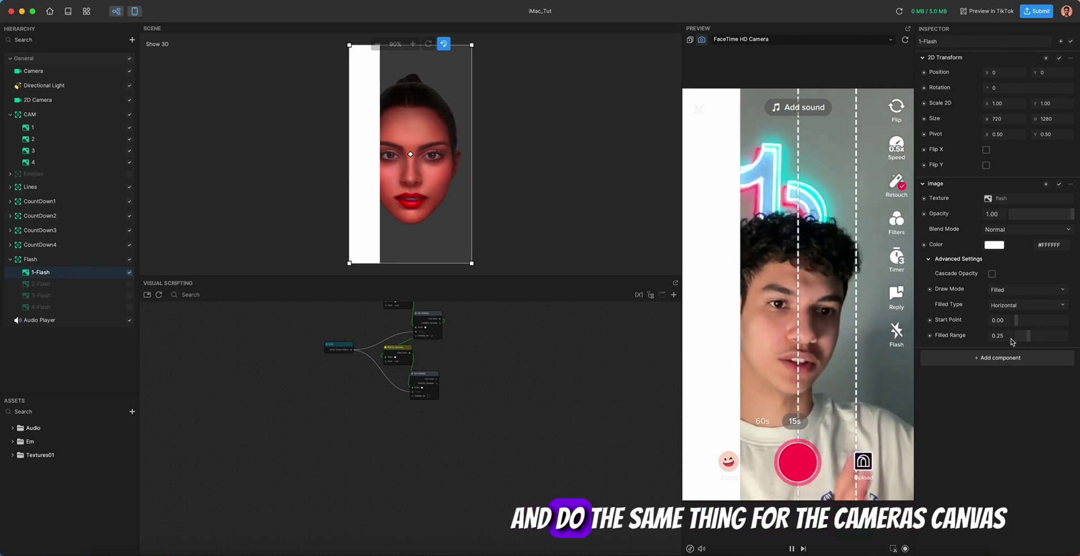
left_click(129, 273)
left_click(130, 284)
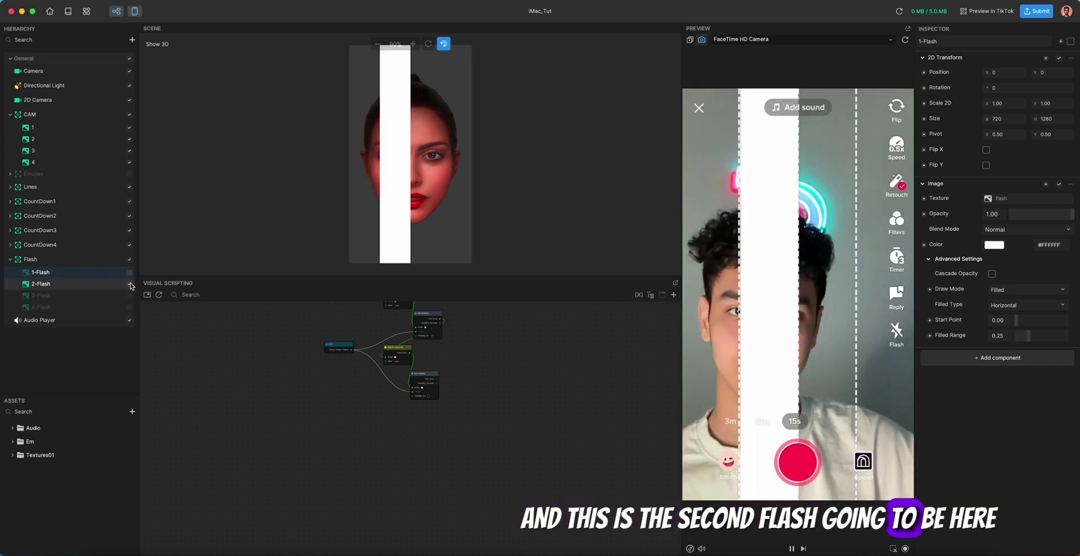
left_click(130, 284)
left_click(130, 295)
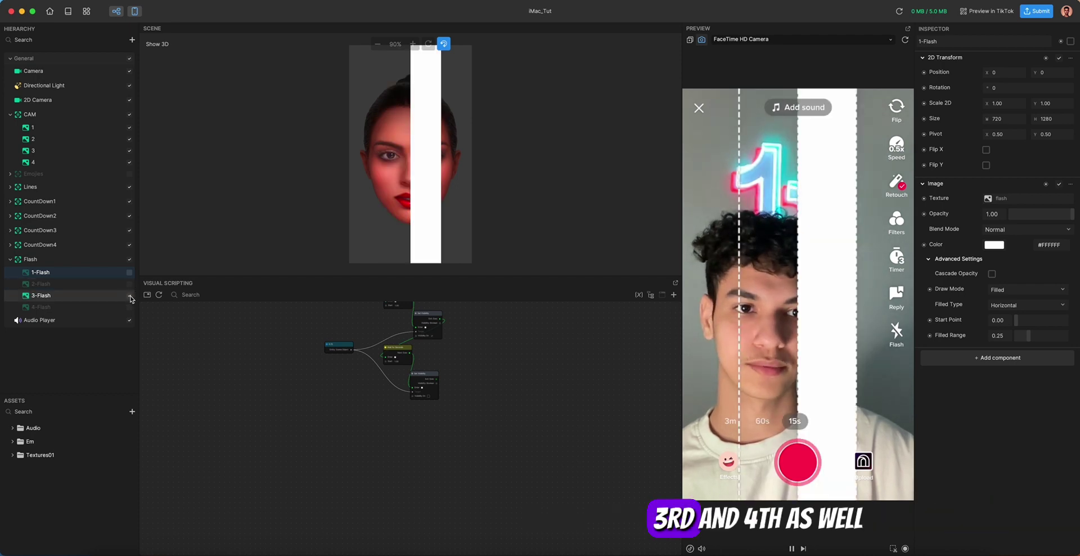
left_click(130, 295)
left_click(130, 307)
left_click(130, 307)
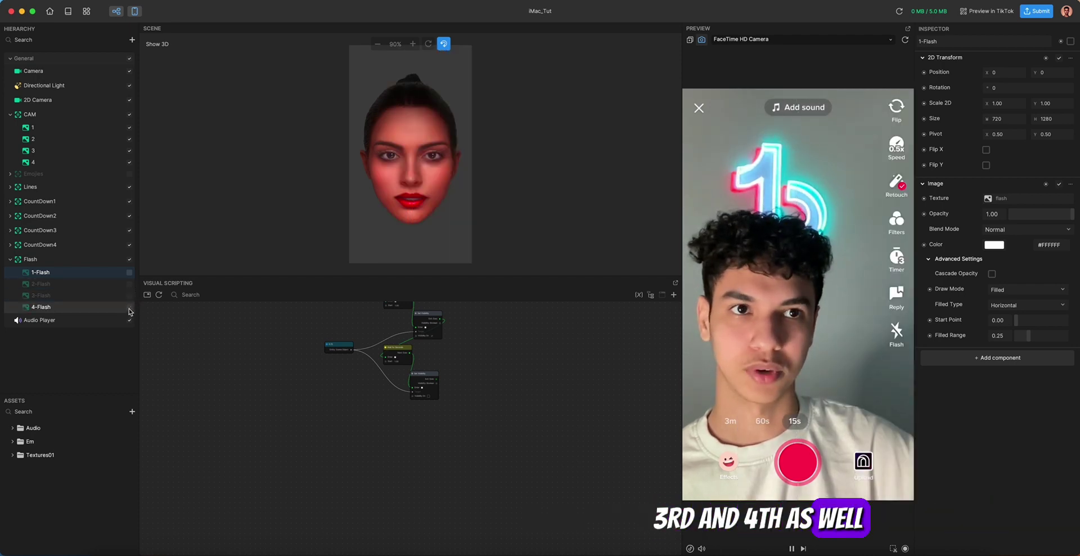
left_click(79, 258)
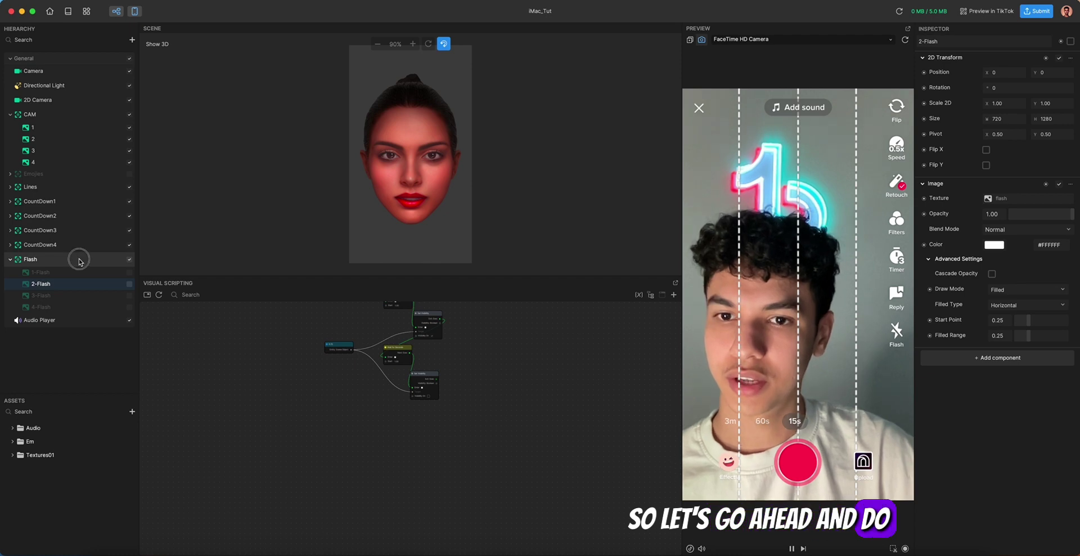
Chain a Set Visibility node with visibility on after the last countdown node, place it below, and link the 1-Flash image to it.
scroll(364, 434, "up", 3)
left_click_drag(381, 458, 340, 433)
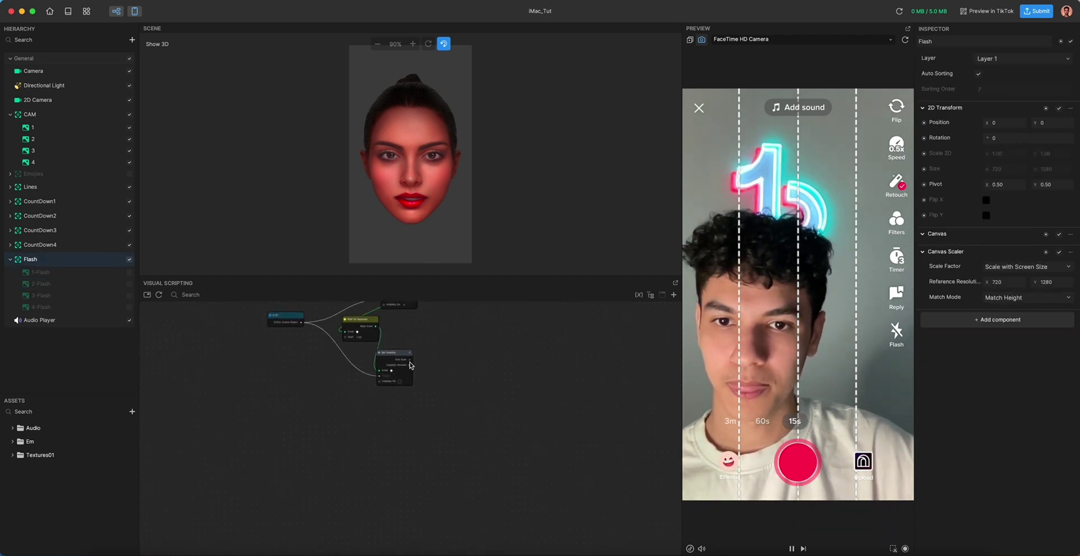
left_click_drag(410, 358, 313, 454)
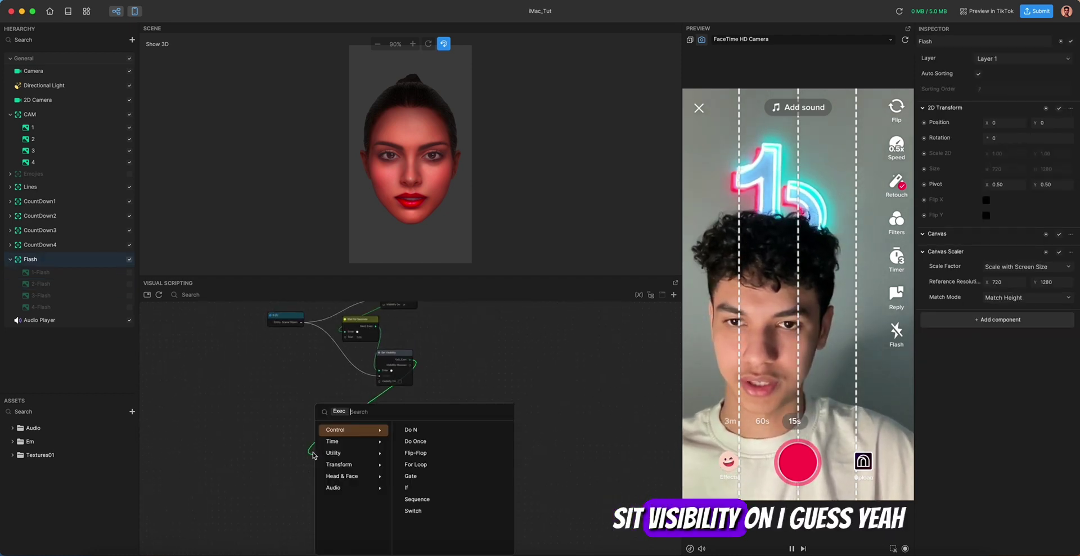
type("set")
key("Down")
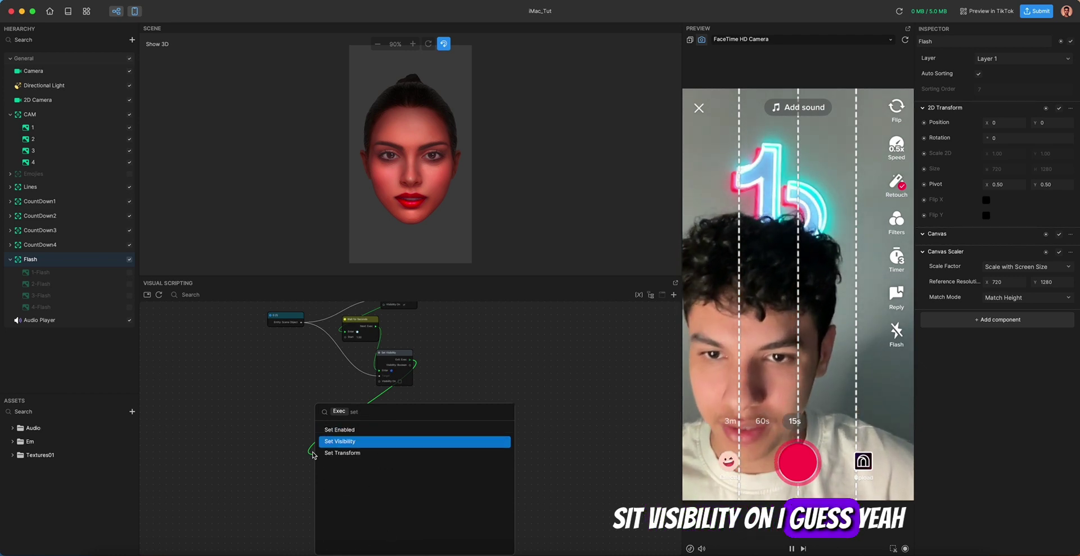
key("Return")
left_click_drag(329, 457, 330, 433)
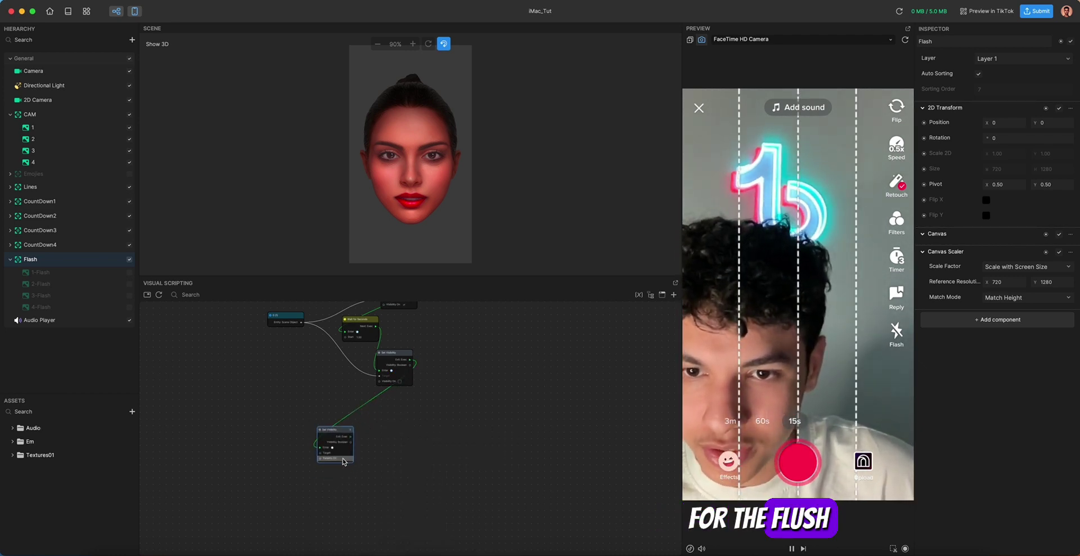
middle_click_drag(370, 441, 406, 408)
scroll(406, 409, "up", 2)
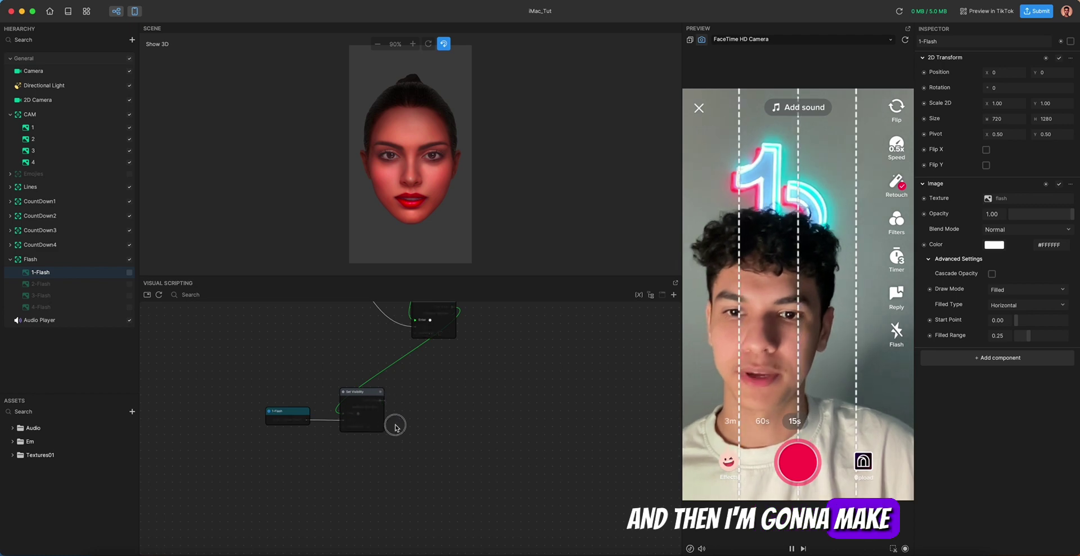
Chain a Wait for Seconds node set to 0.1 seconds after the 1-Flash Set Visibility node.
left_click_drag(336, 494, 336, 494)
type("wa")
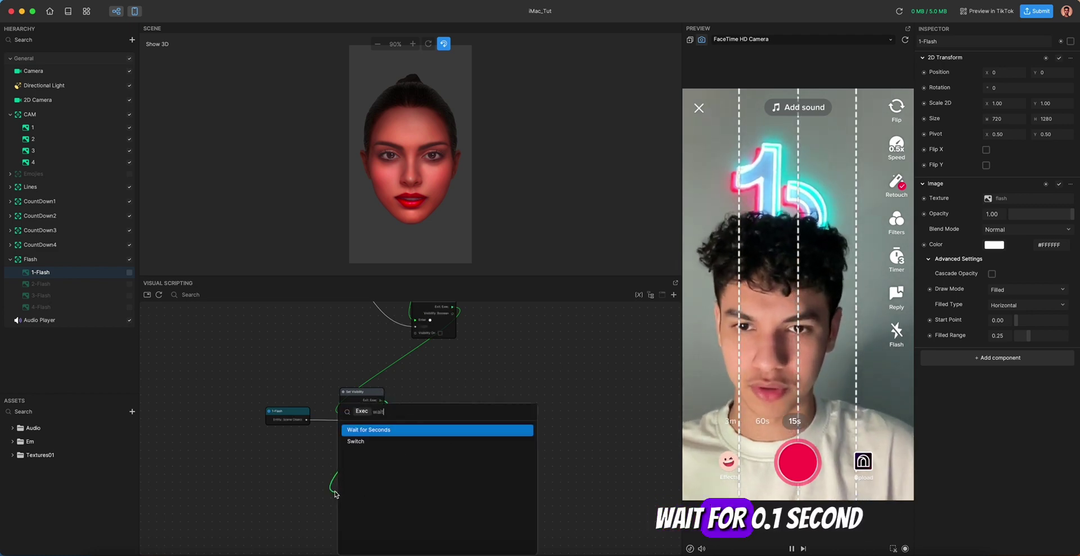
type("it")
key("Return")
middle_click_drag(399, 490, 395, 447)
scroll(389, 449, "up", 2)
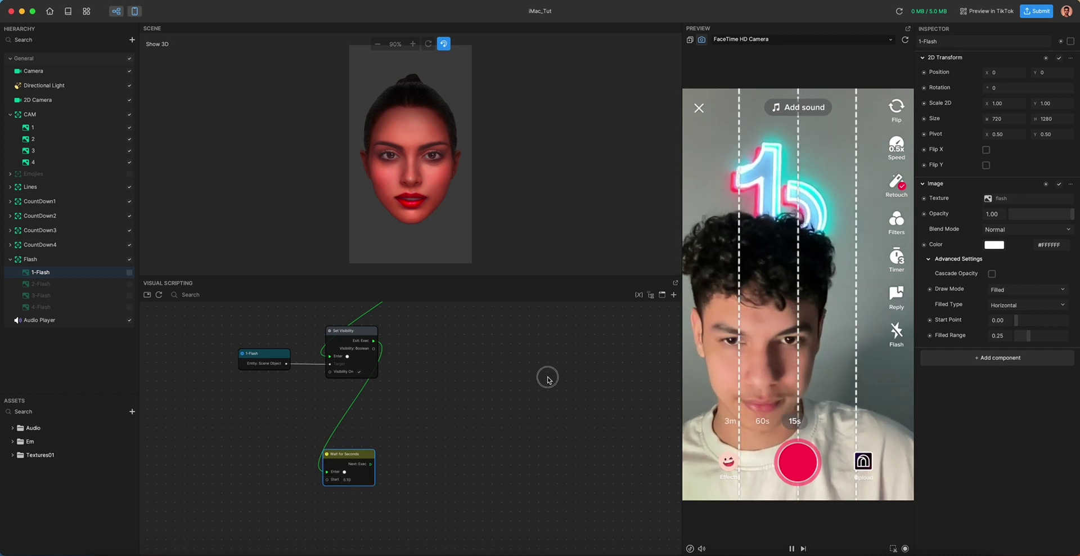
Chain another Set Visibility node with visibility off after the 0.1-second wait node.
left_click_drag(371, 464, 507, 394)
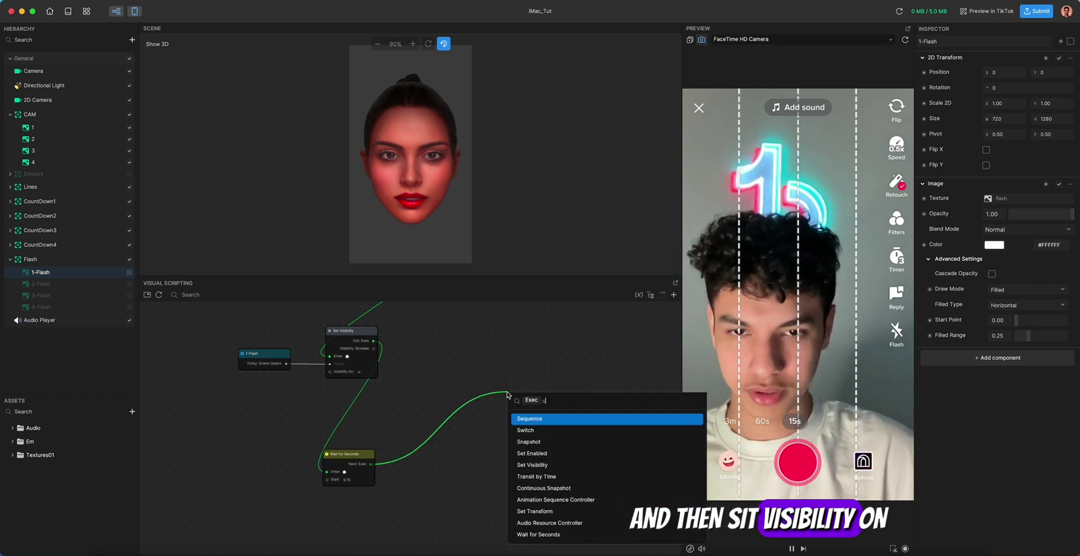
type("set")
key("Return")
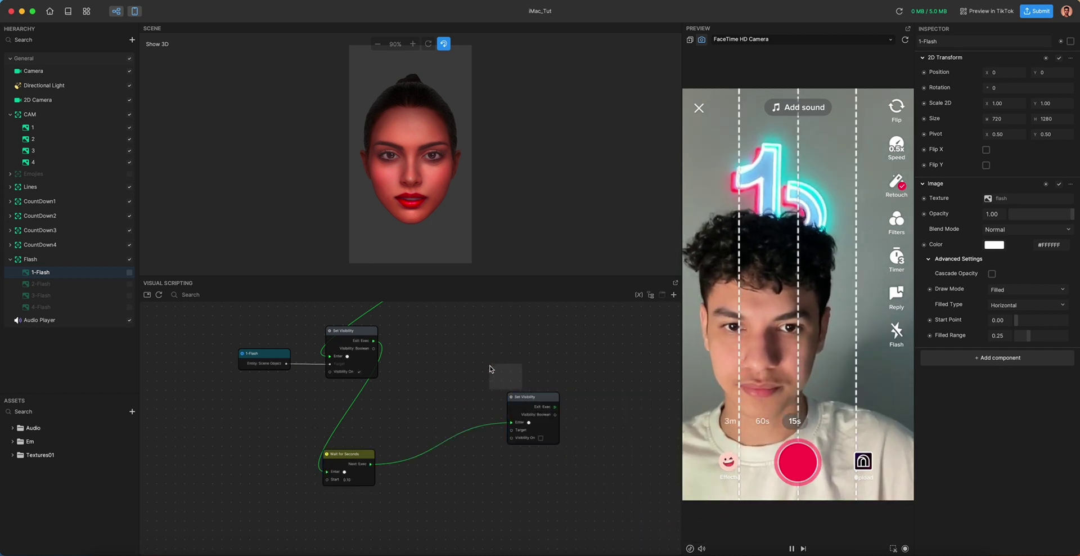
Chain a Snapshot node after the Set Visibility node that follows the flash wait.
scroll(520, 395, "down", 5)
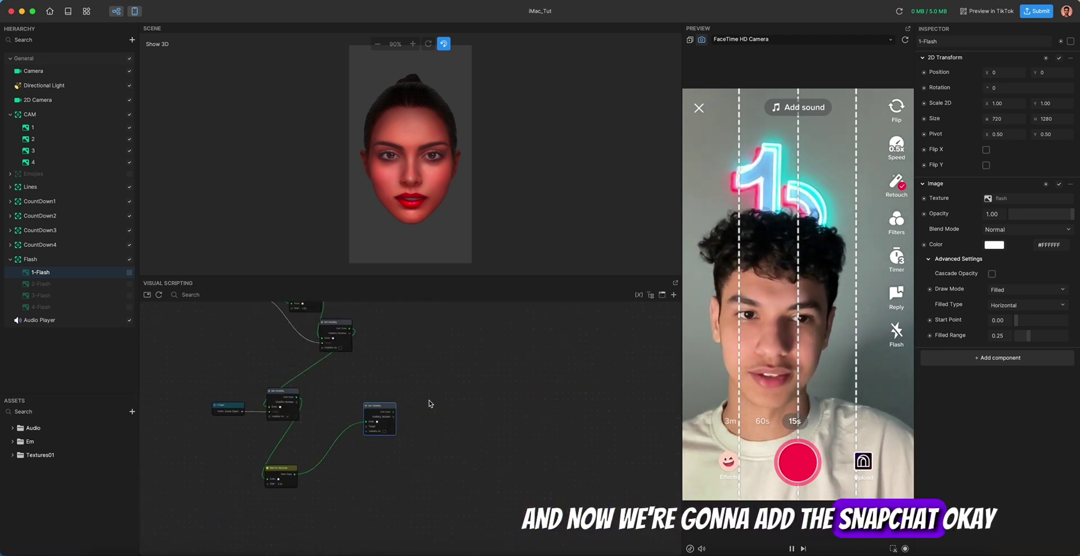
scroll(411, 404, "down", 2)
left_click_drag(348, 422, 447, 417)
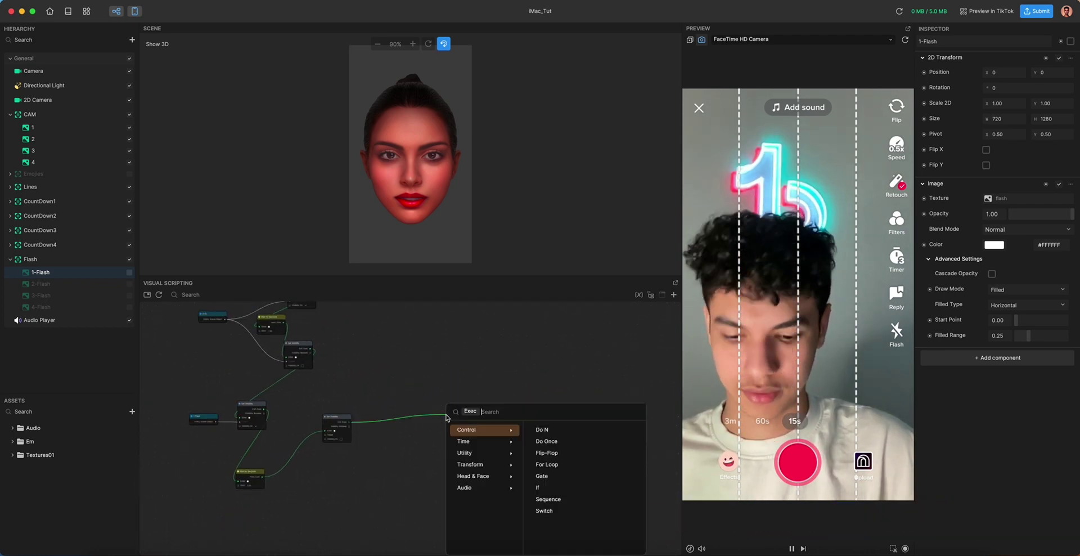
type("snap")
key("Return")
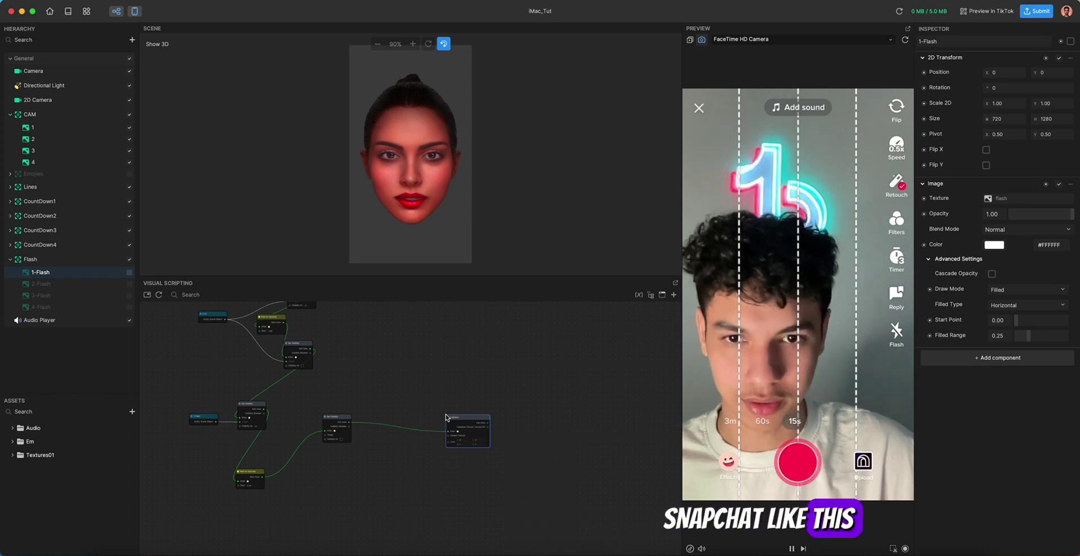
scroll(442, 375, "up", 4)
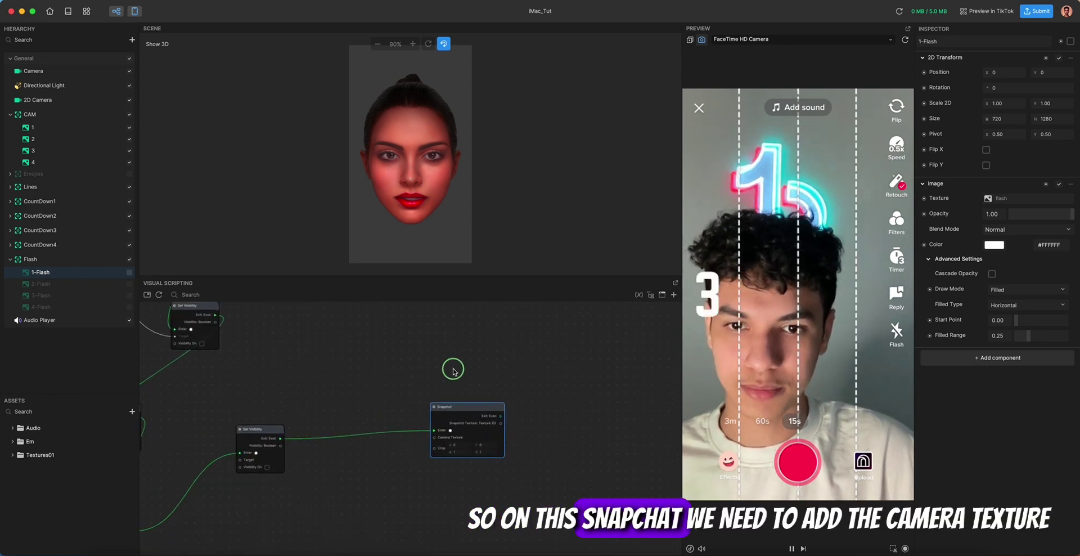
scroll(459, 369, "up", 2)
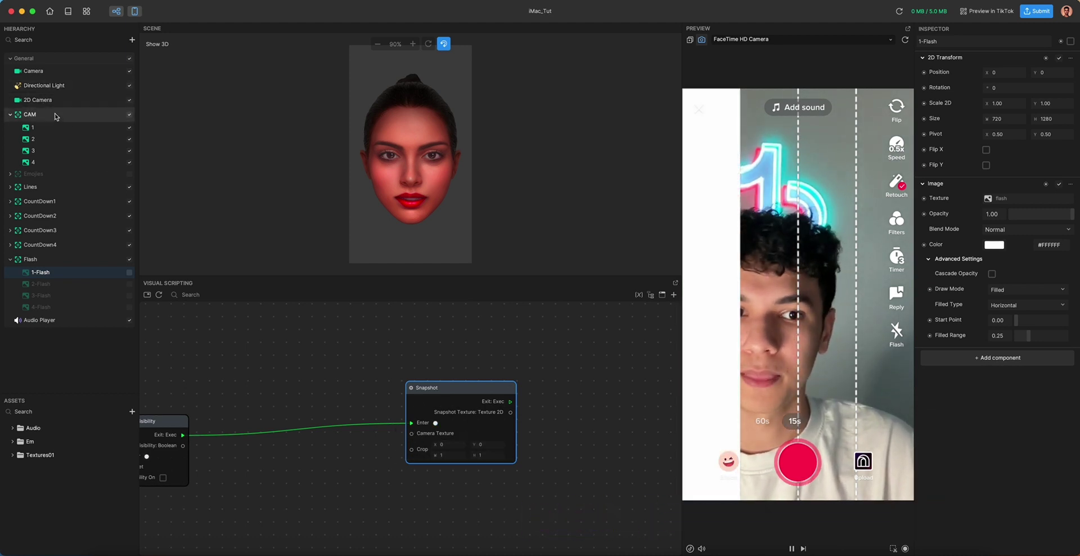
Add a node that gets the main Camera's render texture and link it to the Snapshot node's Camera Texture input.
right_click_drag(244, 360, 483, 320)
scroll(339, 333, "down", 3)
scroll(339, 356, "left", 3)
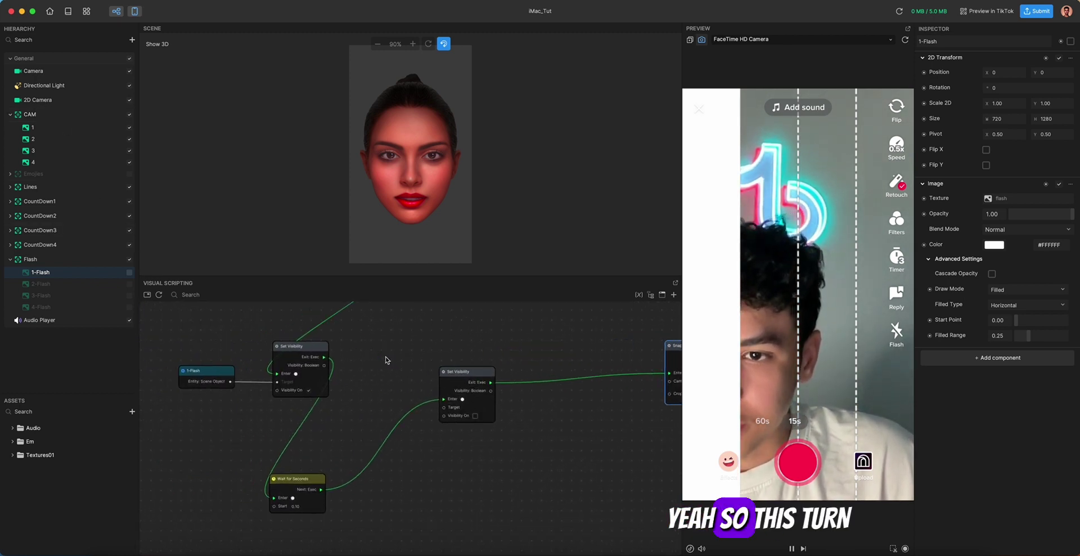
left_click(298, 353)
scroll(372, 344, "right", 6)
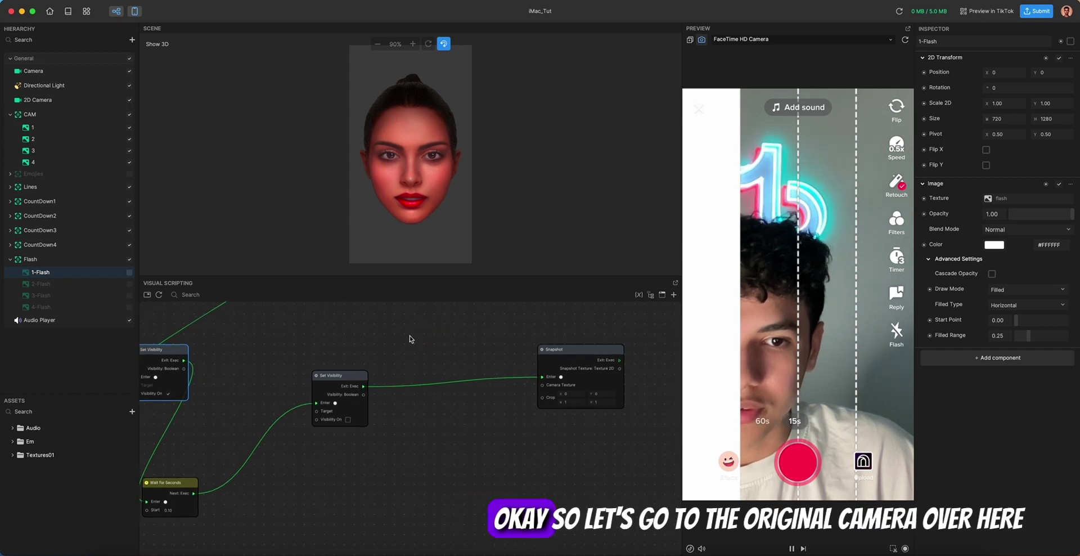
left_click(34, 72)
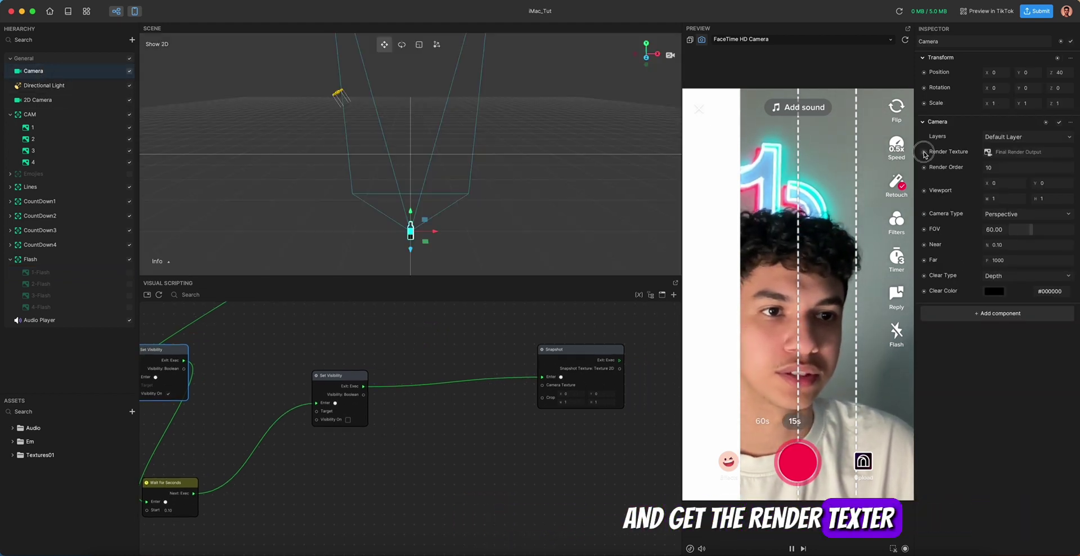
left_click(951, 165)
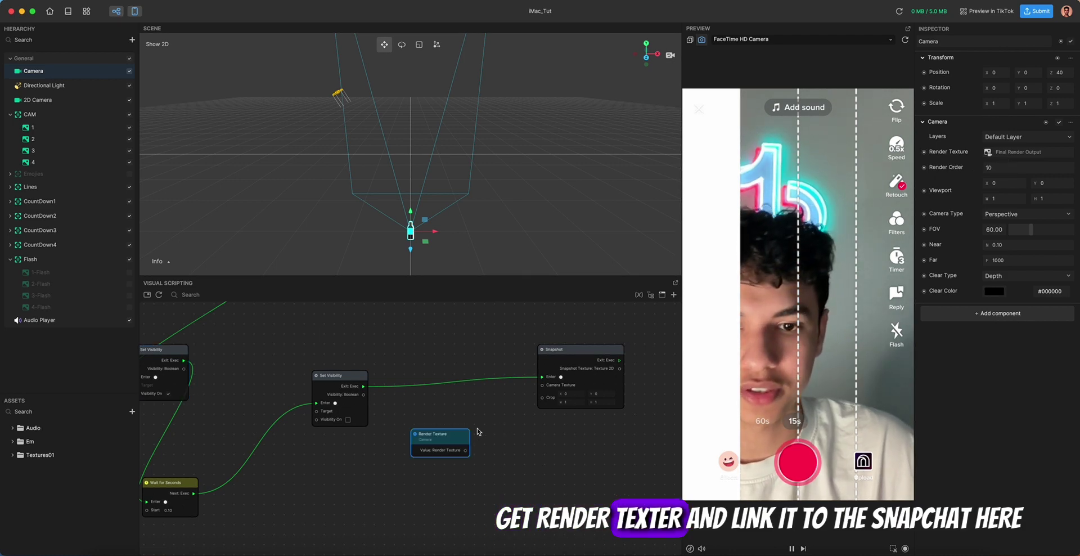
left_click_drag(454, 439, 549, 387)
middle_click_drag(569, 438, 524, 435)
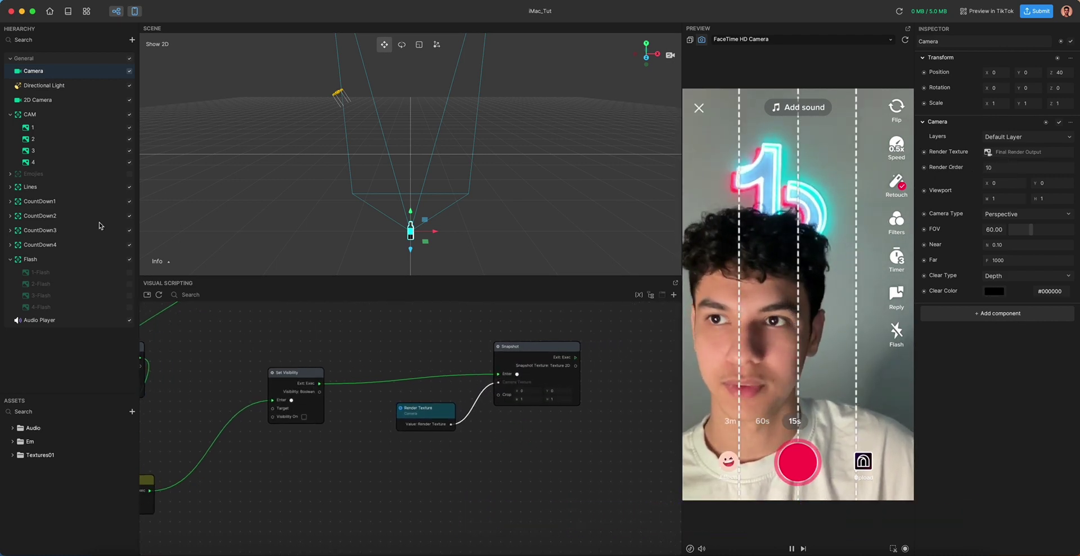
Add a Set Texture node for image 1 in the CAM group and link the Snapshot's exit and texture outputs to it.
left_click(45, 128)
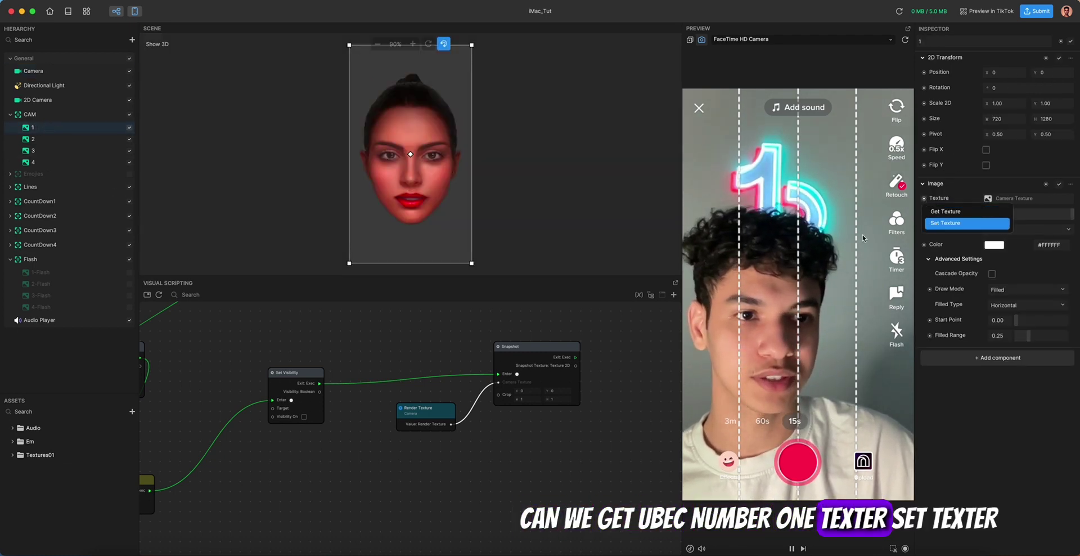
left_click(937, 223)
left_click_drag(633, 375, 576, 359)
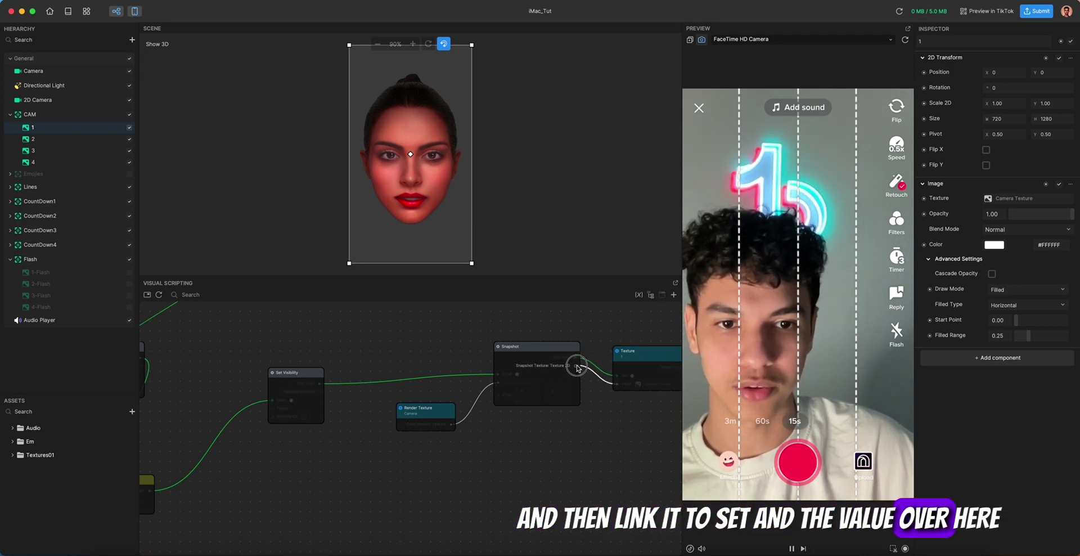
Link the 1-Flash object to the Target input of the Set Visibility node after the 0.1-second wait, and move the 1-Flash node lower.
right_click_drag(599, 422, 597, 414)
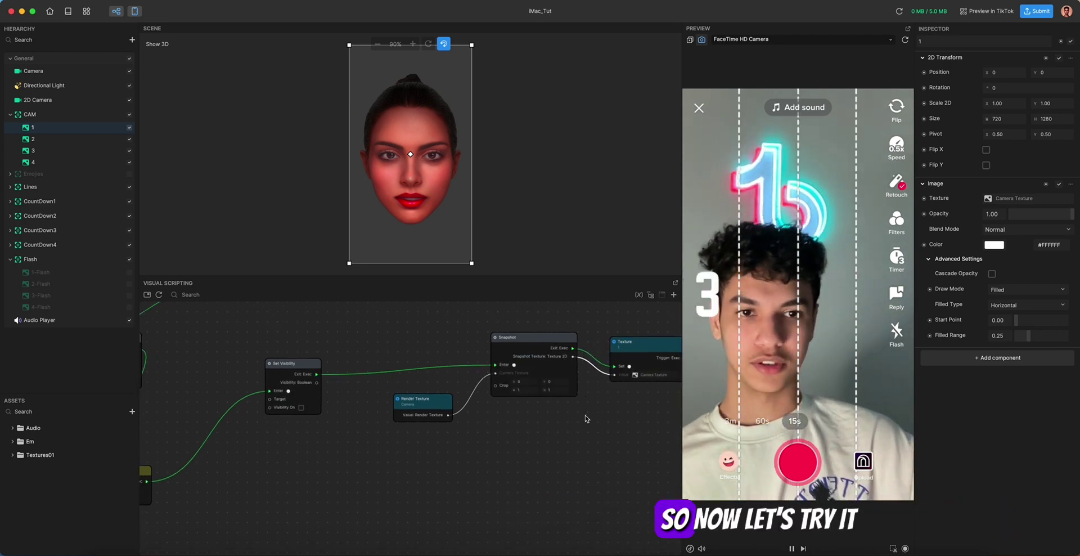
scroll(577, 420, "down", 5)
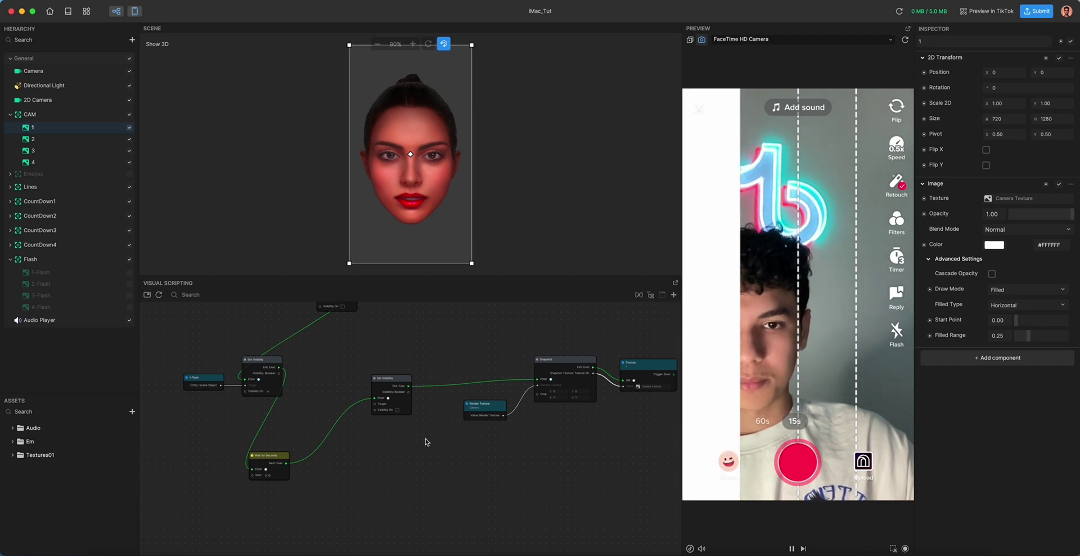
scroll(428, 438, "up", 2)
left_click_drag(236, 459, 274, 440)
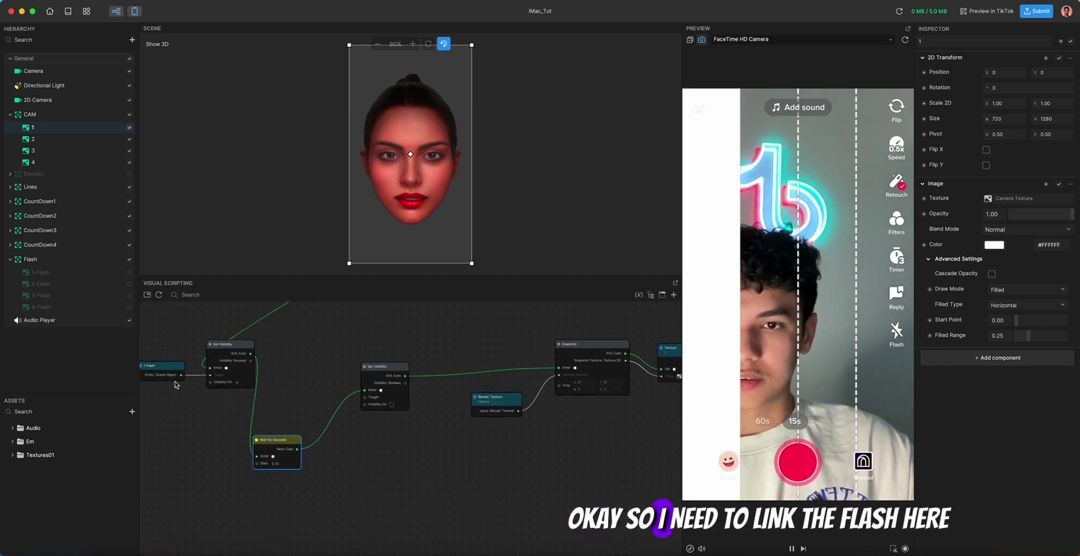
left_click_drag(180, 378, 278, 389)
left_click_drag(359, 402, 365, 400)
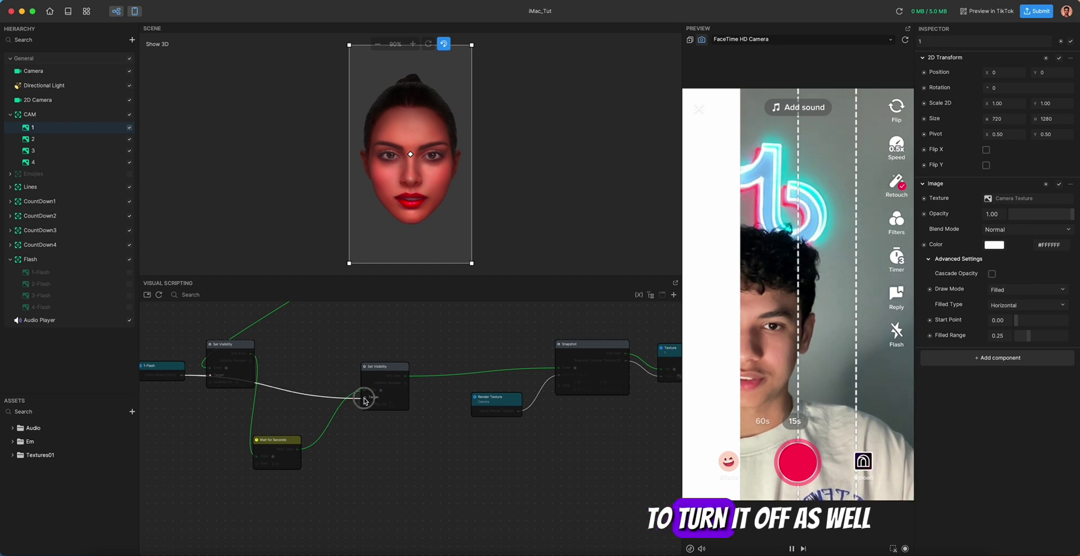
left_click_drag(169, 370, 220, 394)
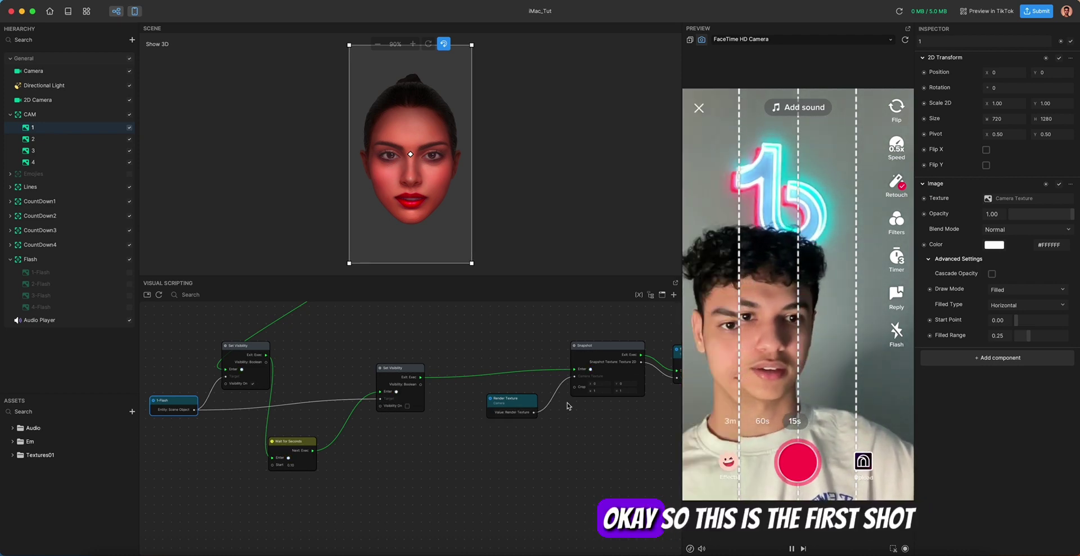
scroll(506, 462, "down", 10)
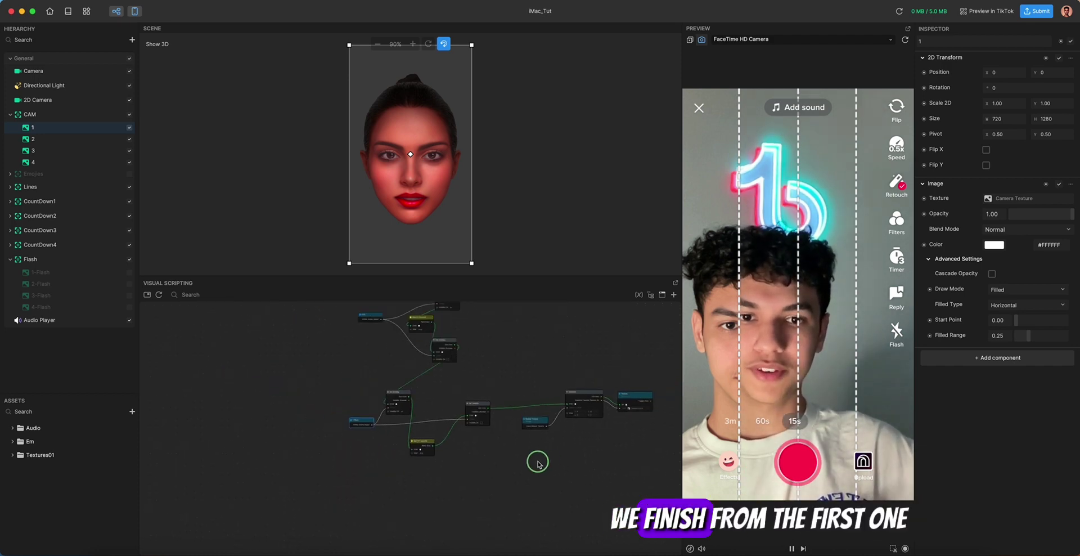
middle_click_drag(509, 384, 504, 396)
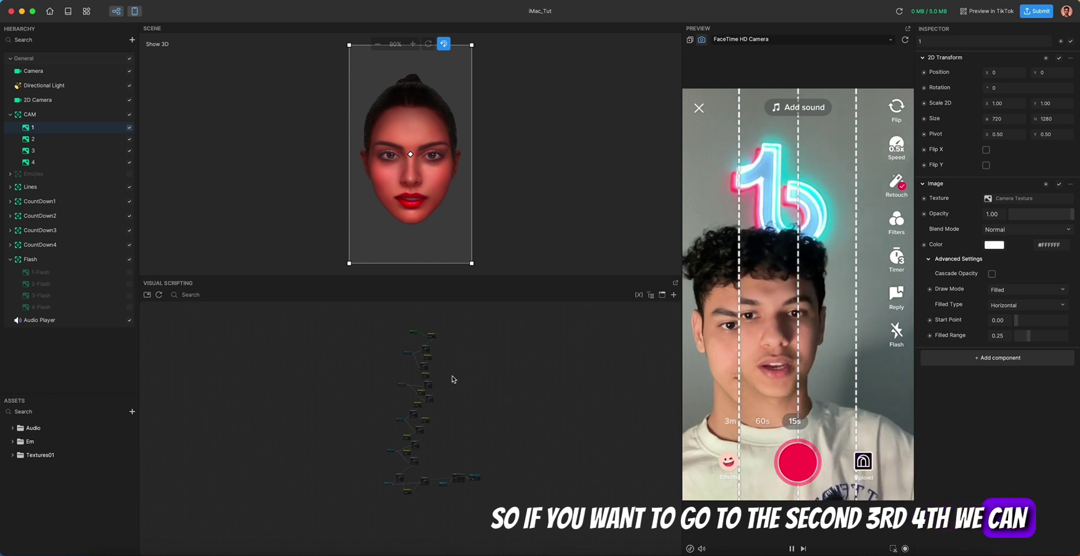
left_click_drag(391, 323, 354, 324)
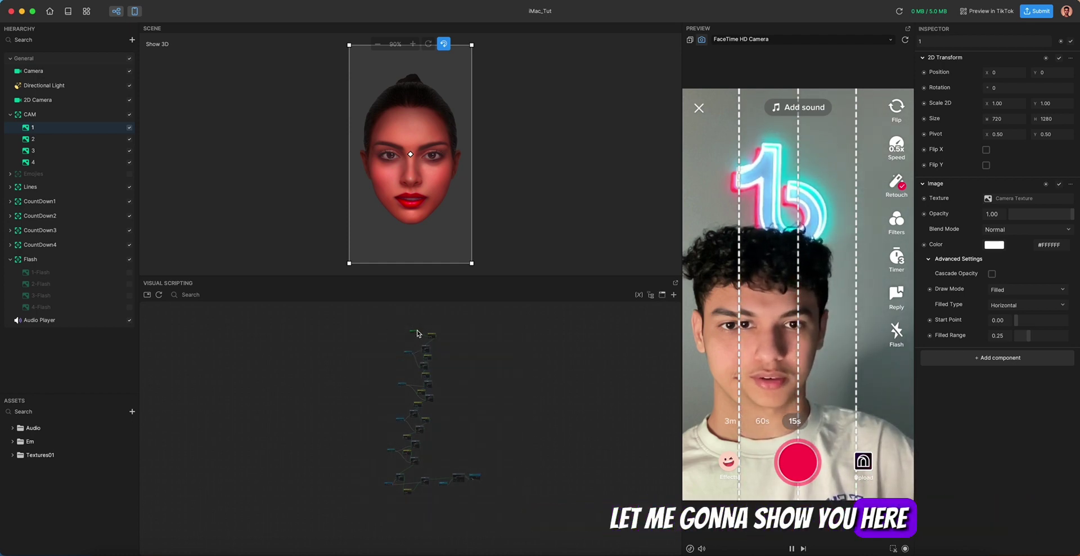
middle_click_drag(417, 330, 343, 325)
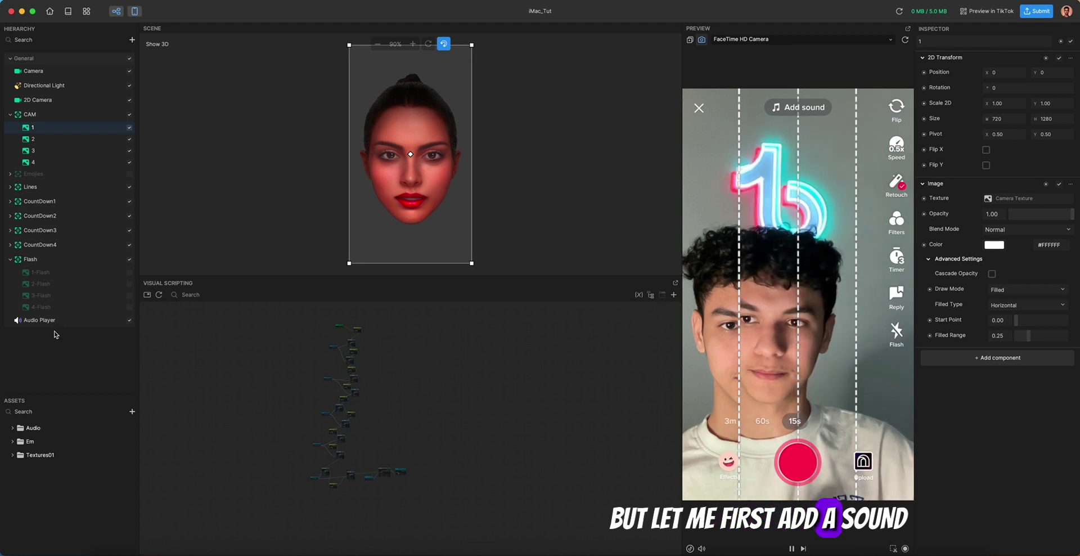
Play a preview of the Shot sound in the Audio assets folder.
left_click(33, 428)
left_click(13, 430)
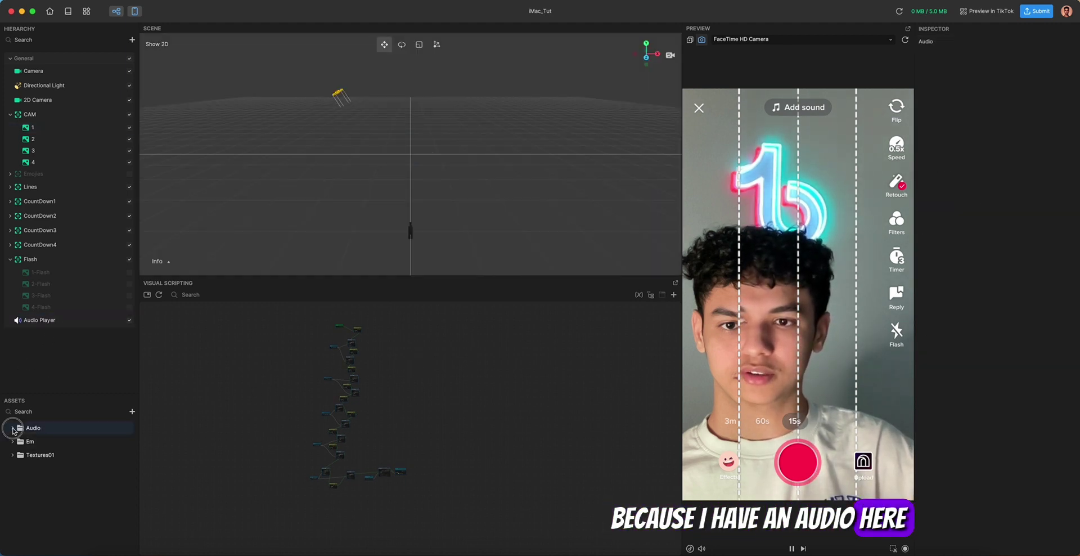
left_click(38, 441)
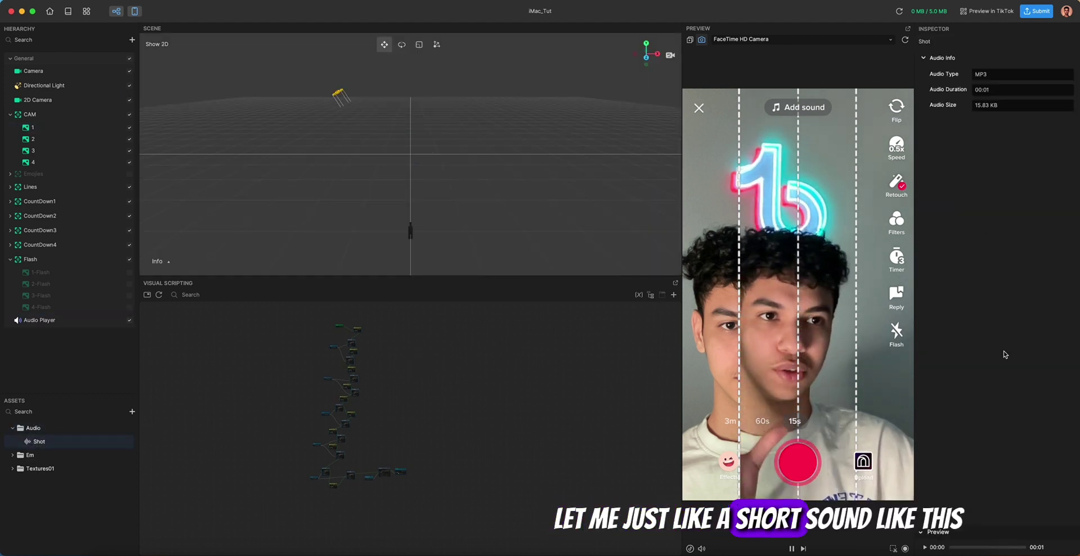
left_click(926, 547)
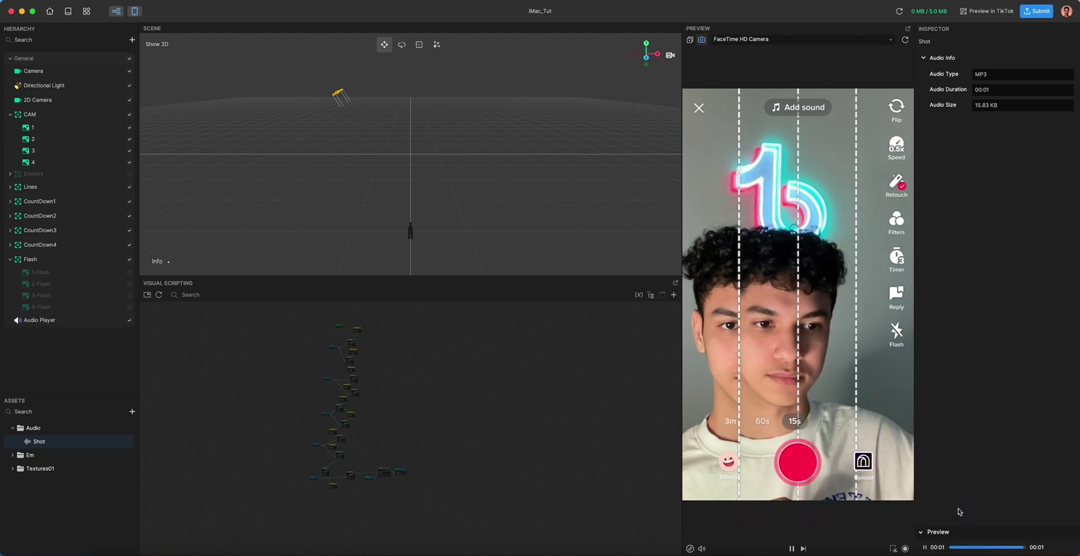
Add an Audio Player Controller node in the empty area beside the countdown node chain.
left_click_drag(485, 459, 563, 448)
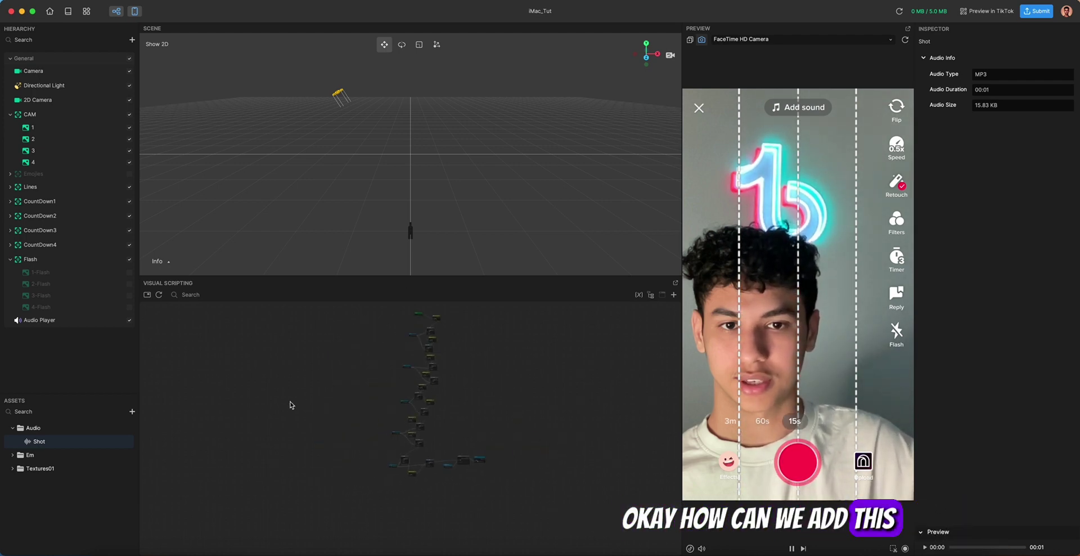
scroll(292, 405, "up", 5)
left_click_drag(292, 405, 369, 409)
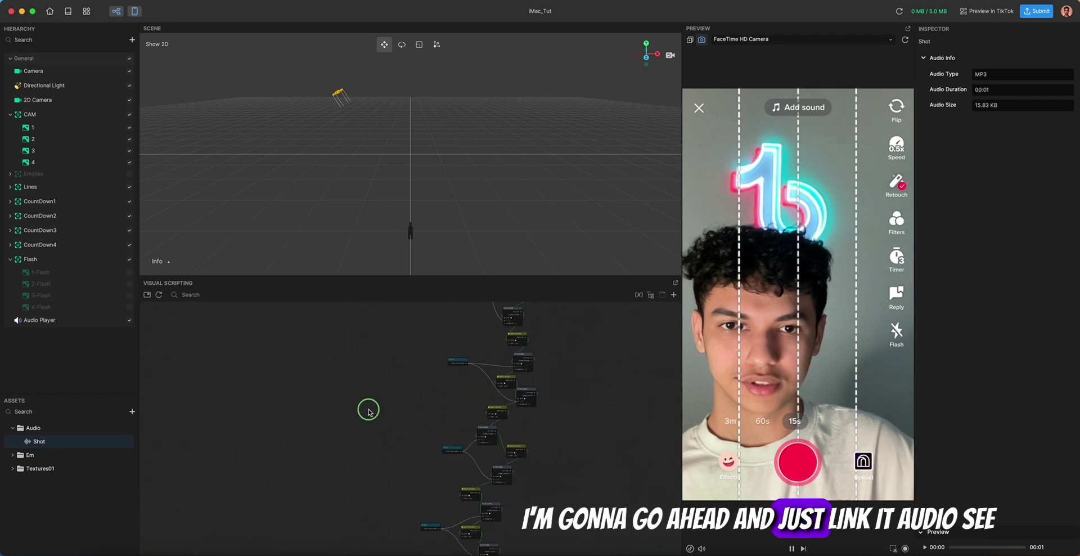
scroll(368, 410, "up", 5)
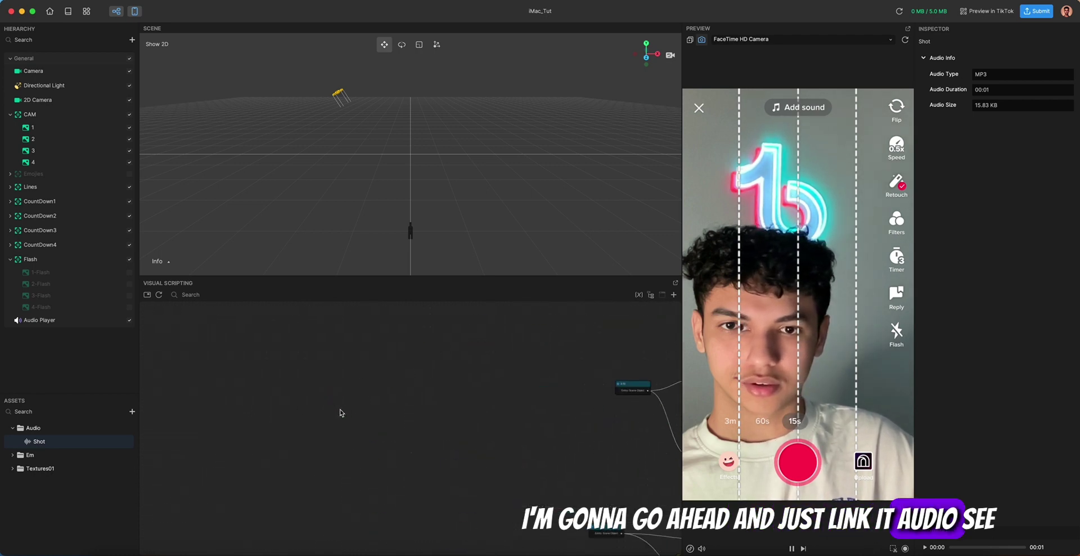
right_click(368, 418)
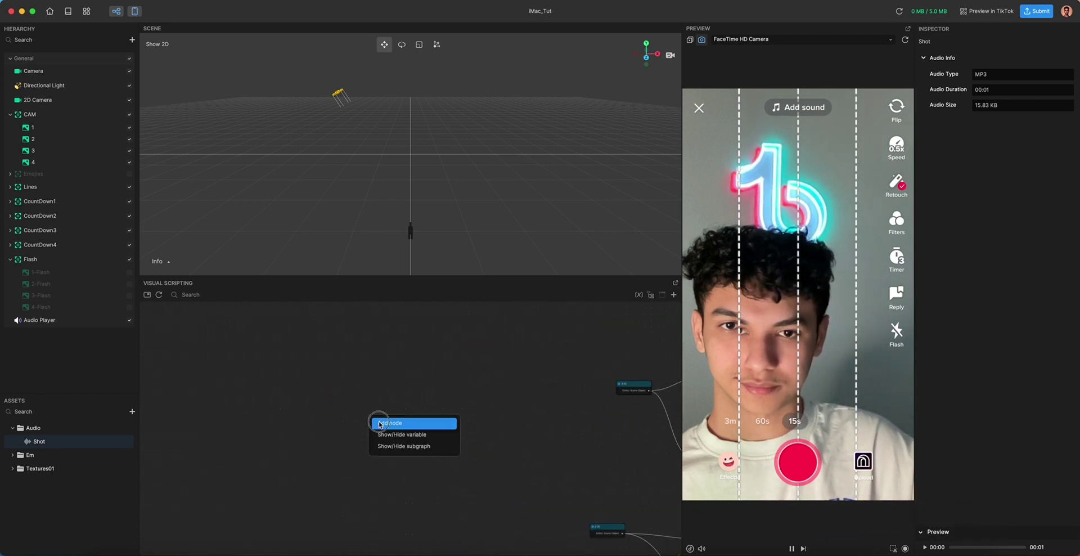
left_click(378, 420)
type("aud")
key("Down")
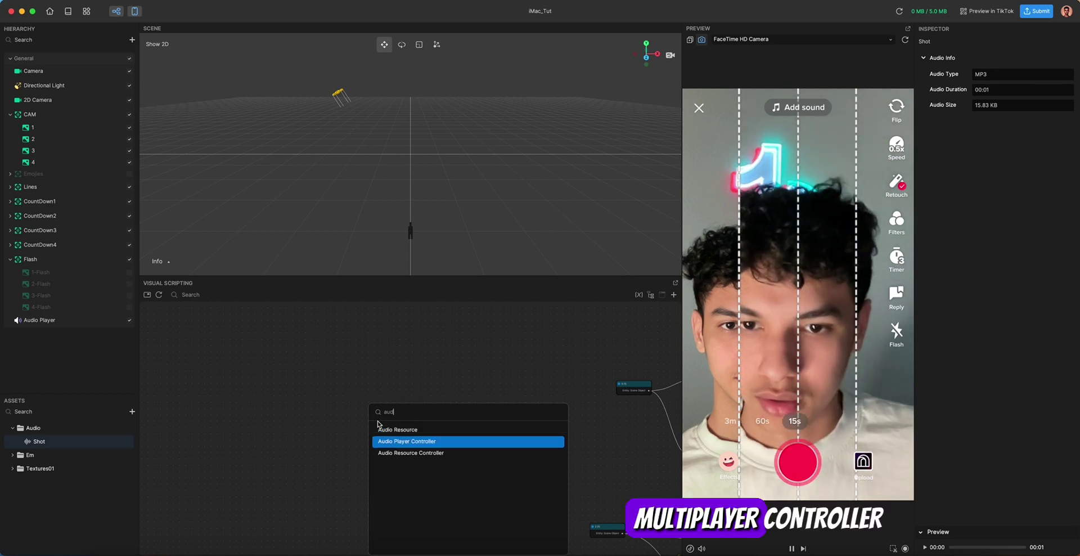
key("Return")
left_click_drag(377, 420, 411, 392)
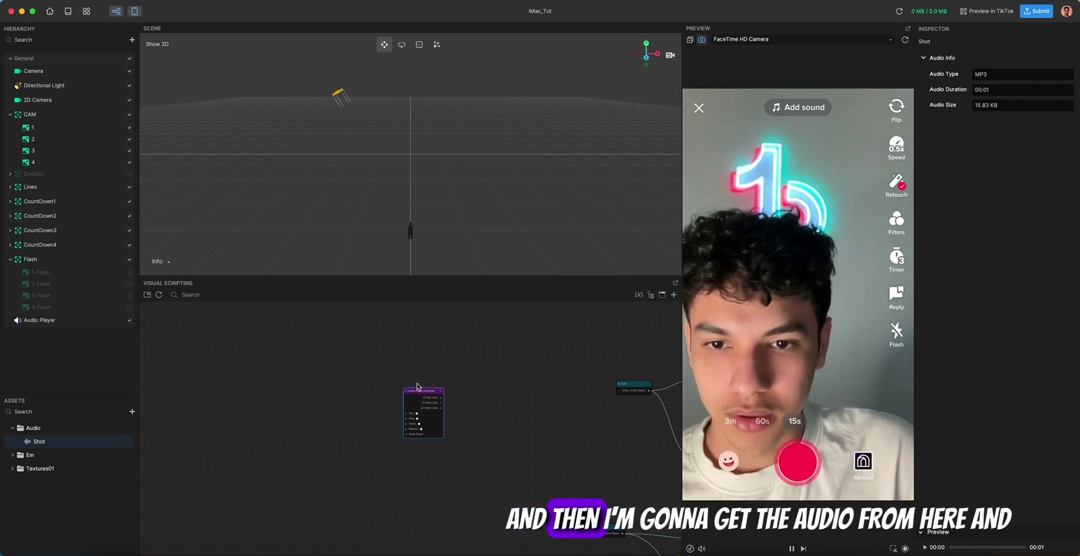
Add a node that gets the Audio Player component and link it to the controller's Audio Player input.
scroll(406, 403, "up", 3)
left_click(59, 318)
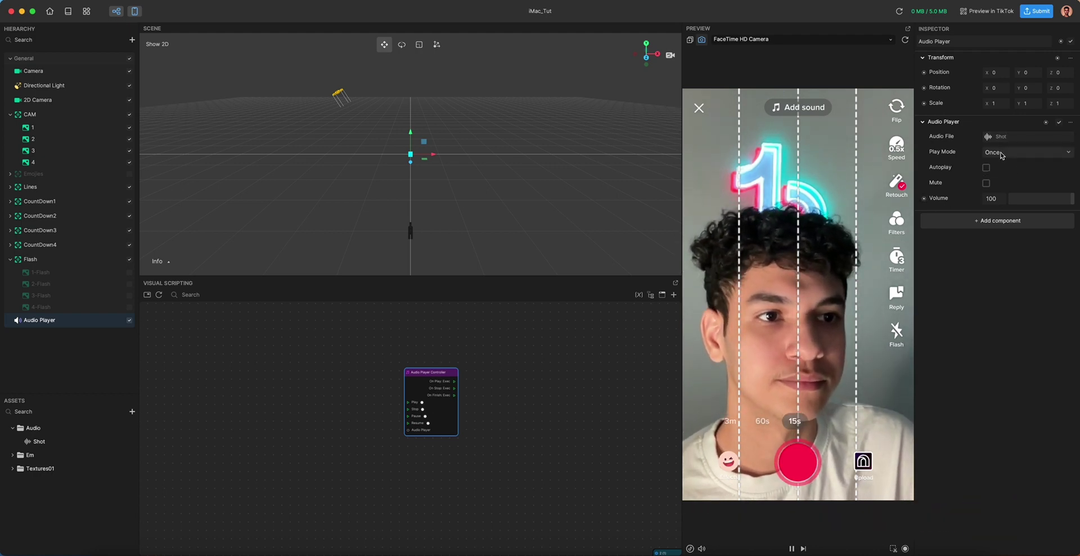
left_click_drag(934, 183, 380, 450)
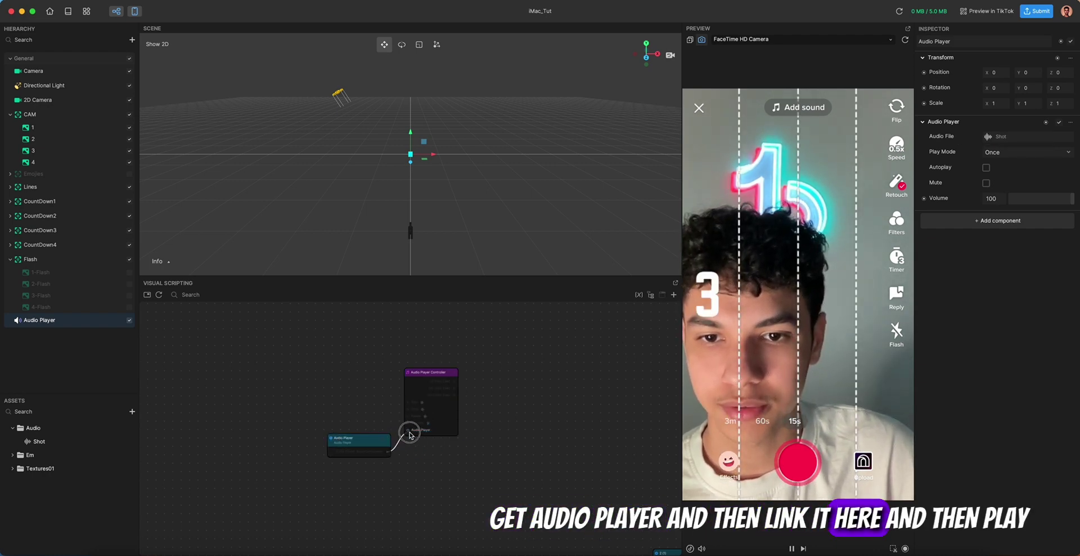
Add a Wait for Seconds node that feeds the Play input of the Audio Player Controller.
left_click_drag(406, 404, 335, 392)
type("wait")
key("Return")
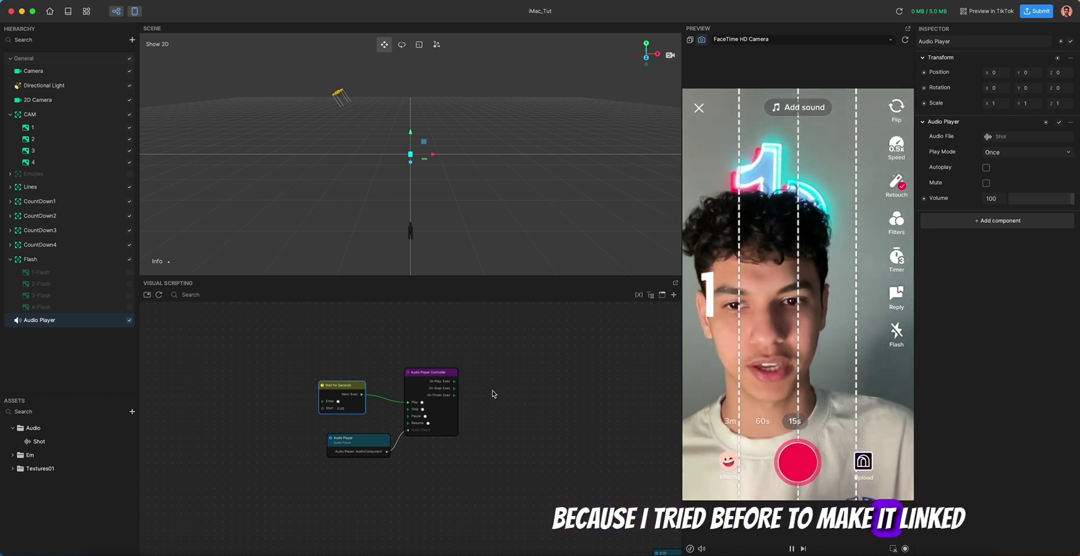
Examine the countdown node chain and count the seconds that pass before the snapshot.
scroll(493, 394, "down", 5)
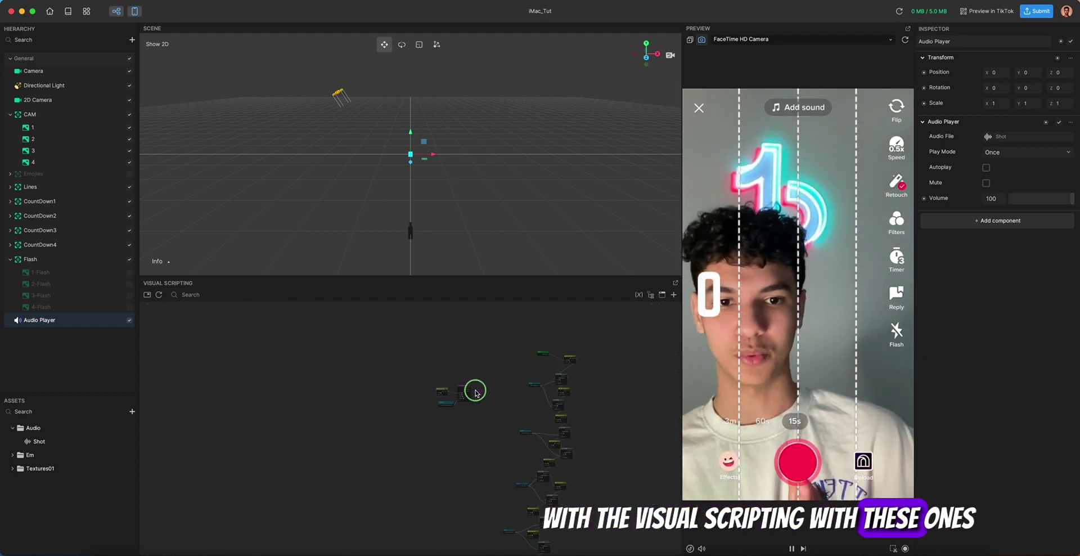
scroll(475, 394, "up", 5)
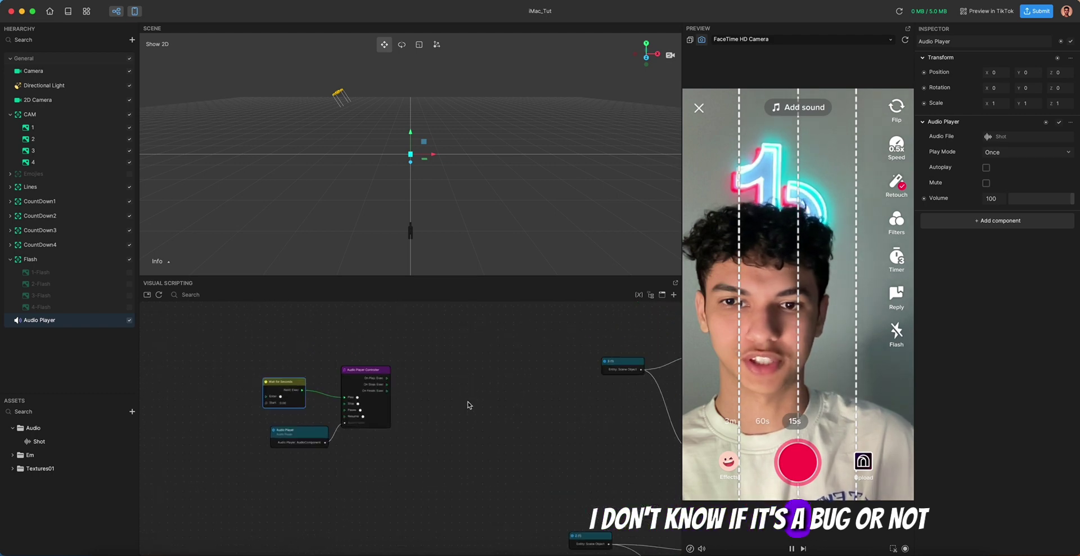
left_click_drag(440, 401, 535, 417)
scroll(398, 422, "up", 3)
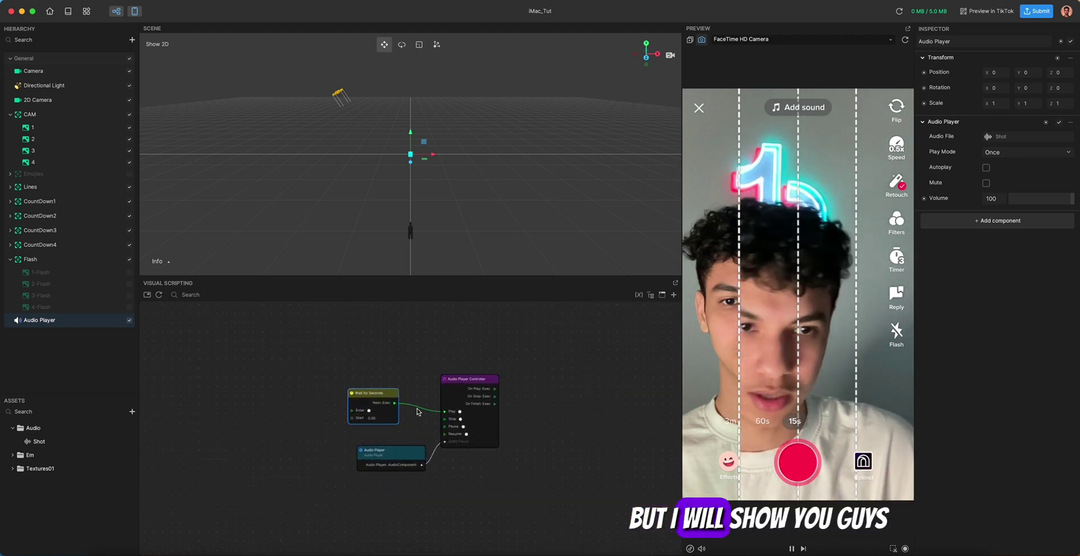
scroll(545, 381, "down", 2)
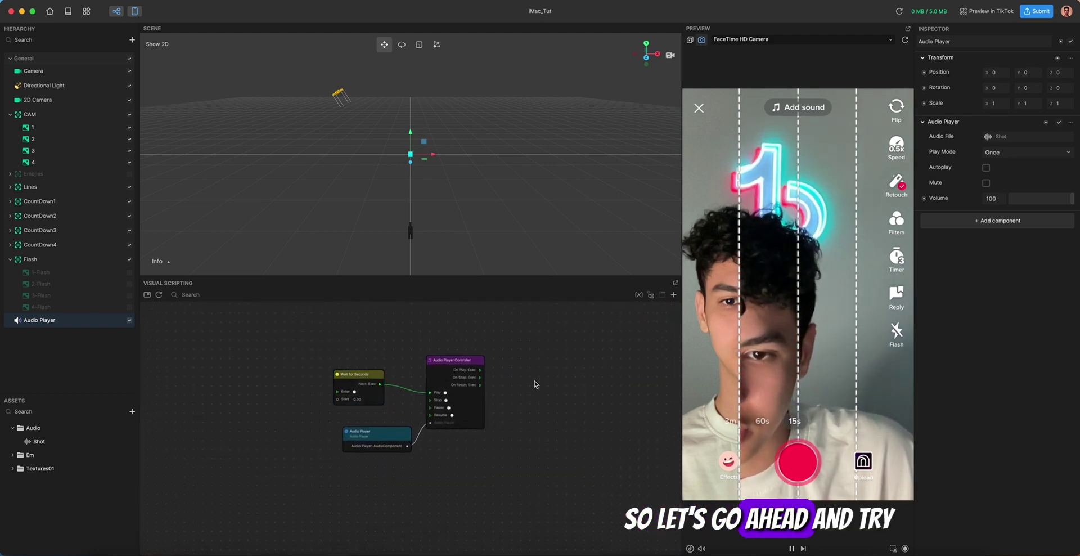
scroll(414, 445, "down", 6)
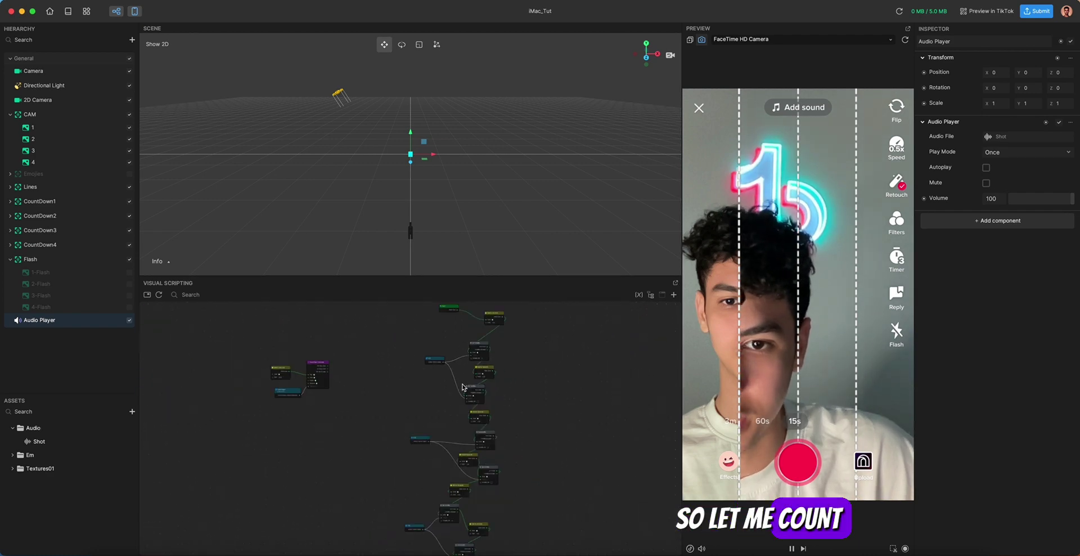
scroll(416, 451, "up", 5)
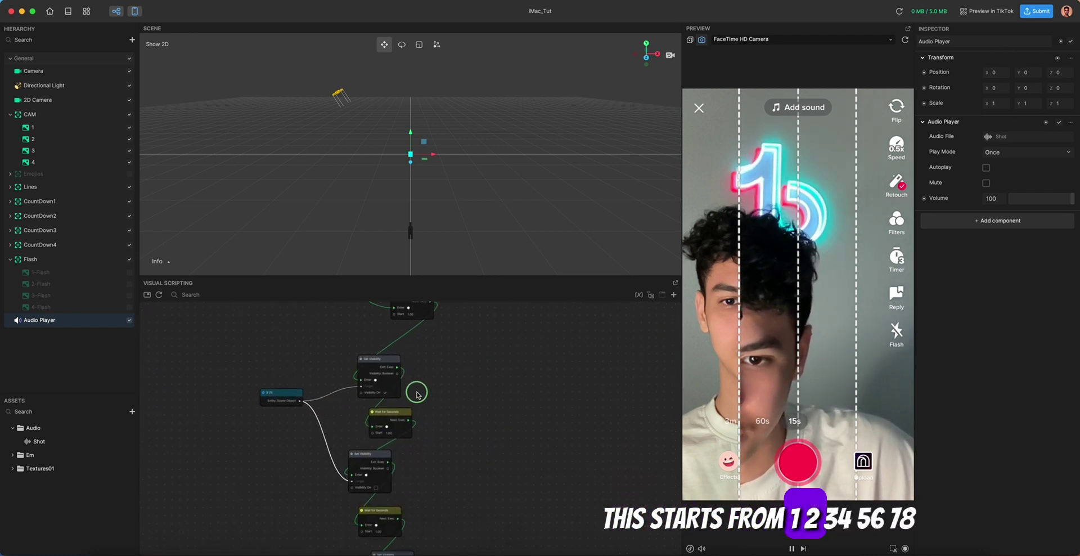
scroll(422, 471, "down", 5)
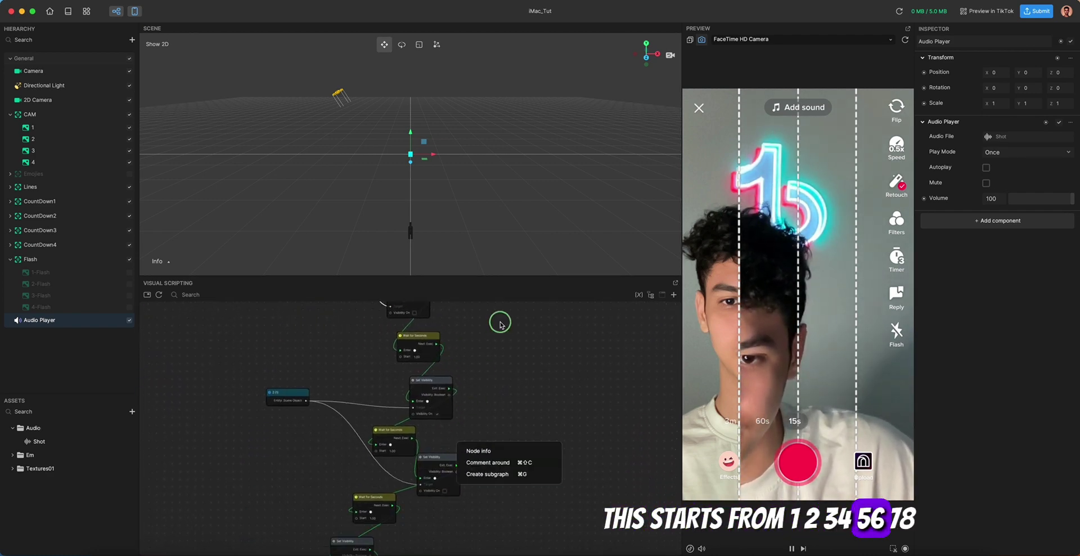
scroll(520, 337, "down", 2)
scroll(512, 388, "down", 5)
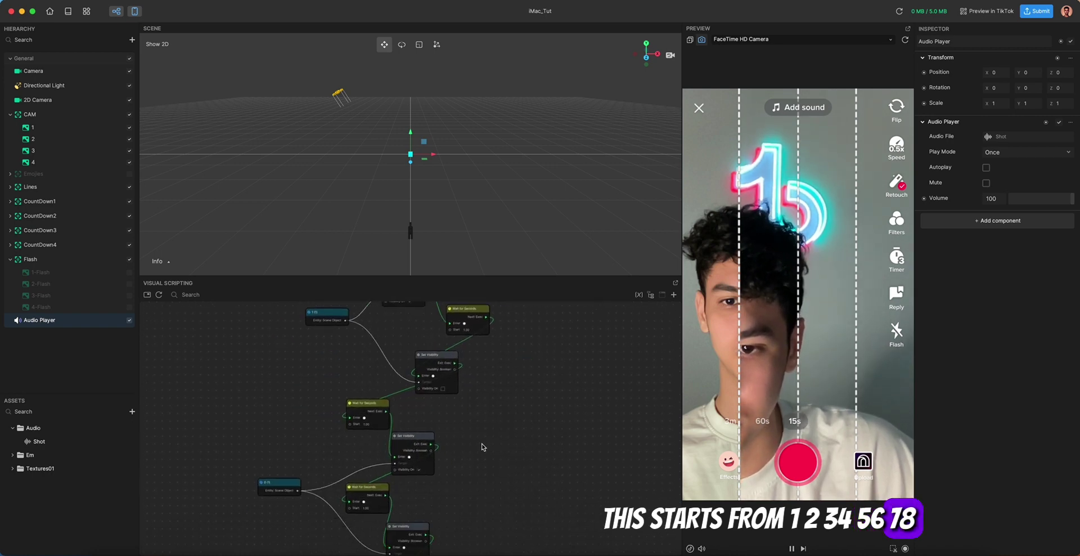
scroll(506, 373, "down", 5)
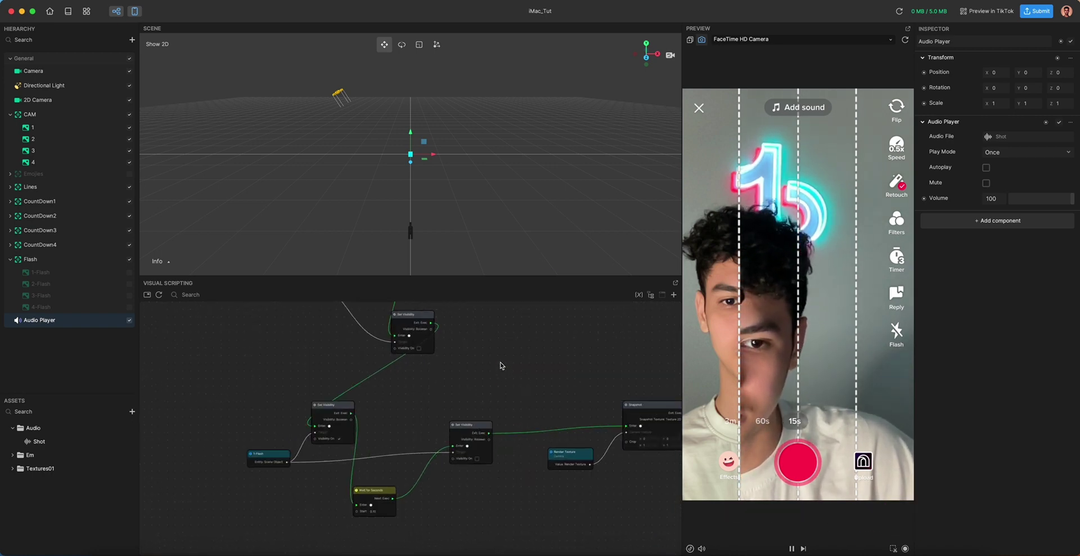
scroll(461, 399, "down", 3)
middle_click_drag(468, 372, 528, 440)
scroll(306, 367, "down", 5)
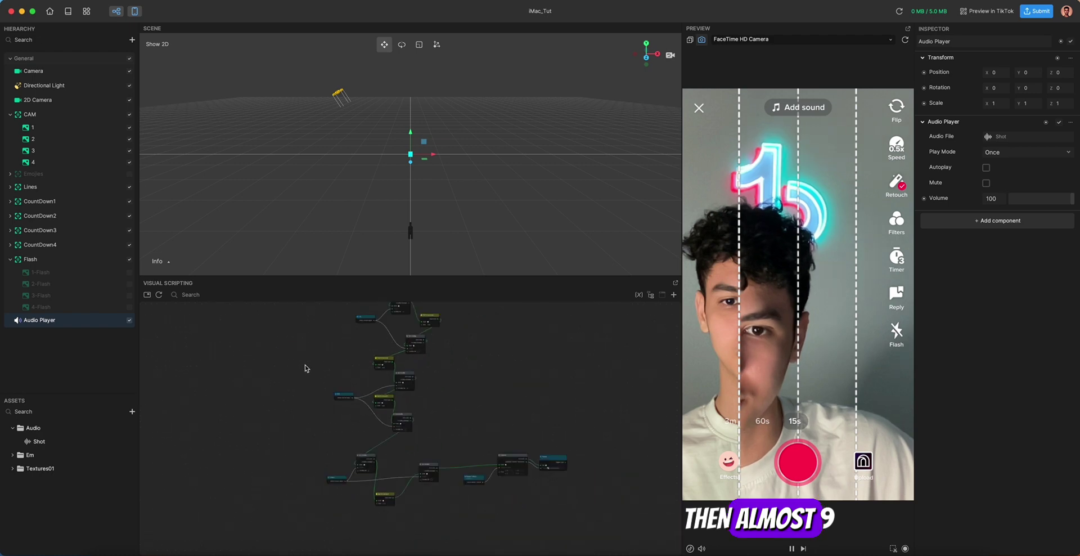
Set the wait time of the node that triggers the Audio Player Controller to 9 seconds.
middle_click_drag(205, 313, 369, 388)
scroll(372, 394, "up", 10, "ctrl")
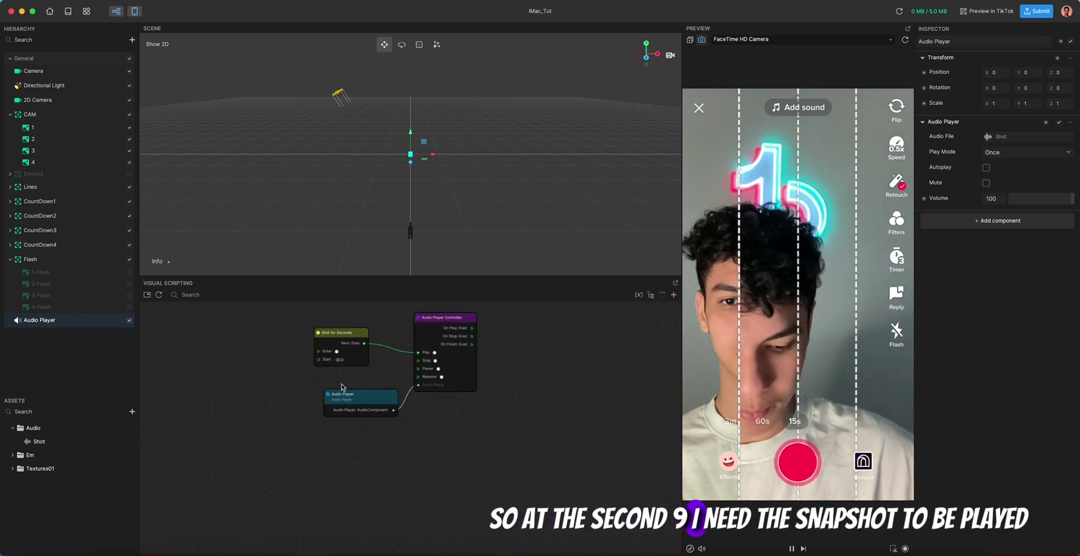
key("BackSpace")
type("9")
left_click(296, 365)
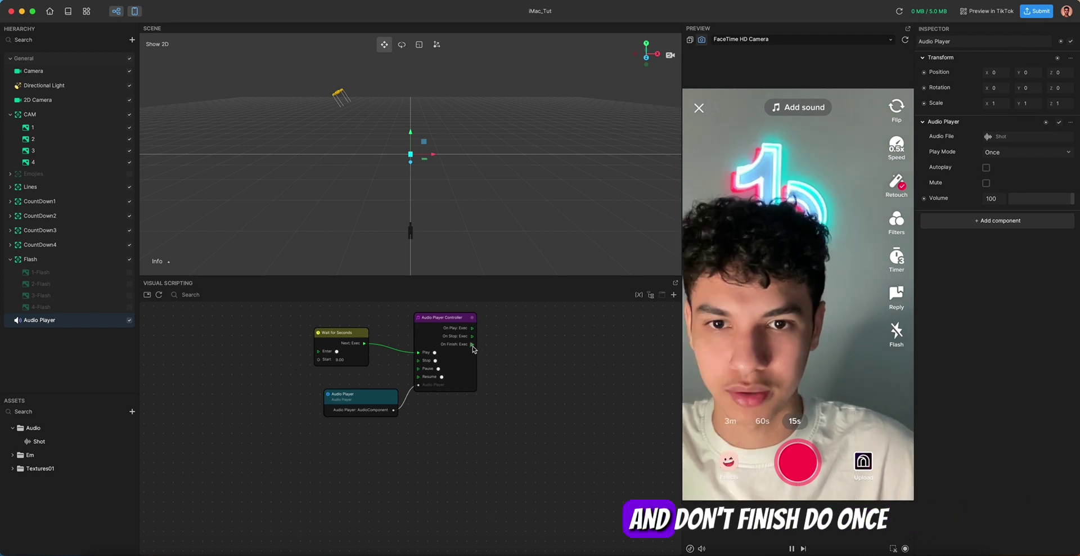
Chain a Do Once node to the On Finish output of the Audio Player Controller.
left_click_drag(472, 344, 454, 443)
type("do")
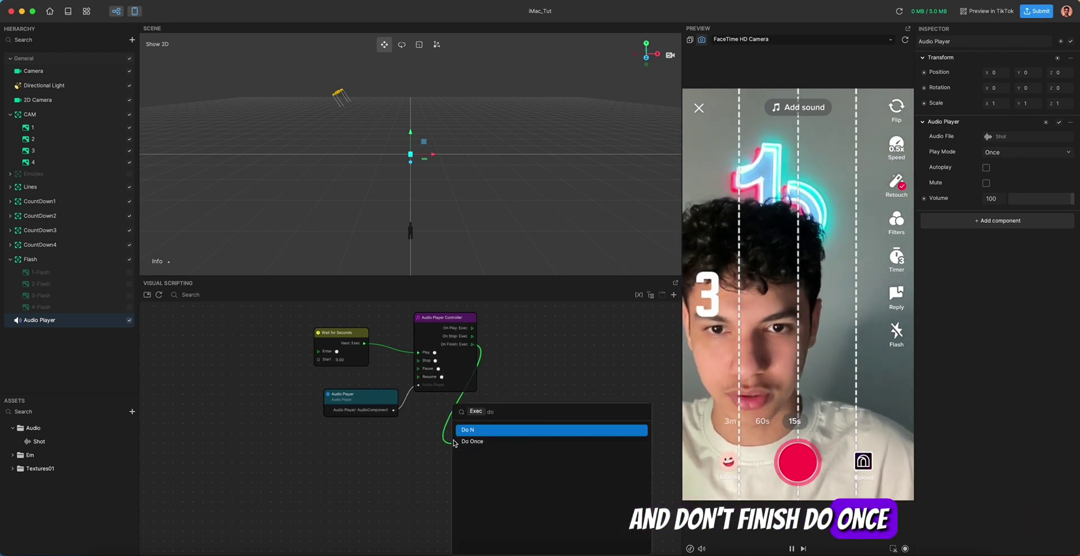
left_click(472, 441)
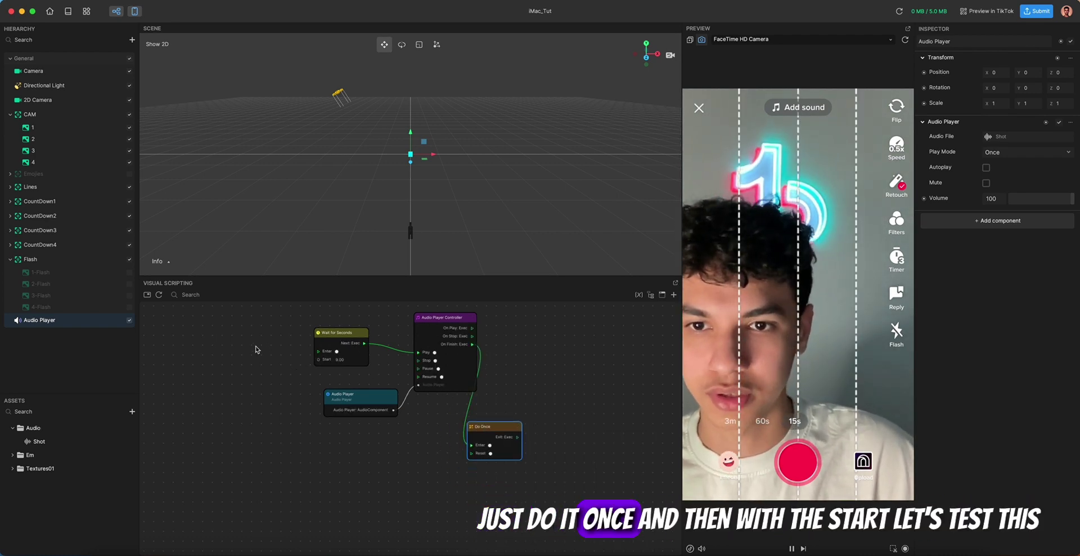
Connect a Start node to the Enter input of the Wait for Seconds node and set its wait time to 7 seconds.
left_click_drag(319, 351, 232, 359)
type("start")
key("Return")
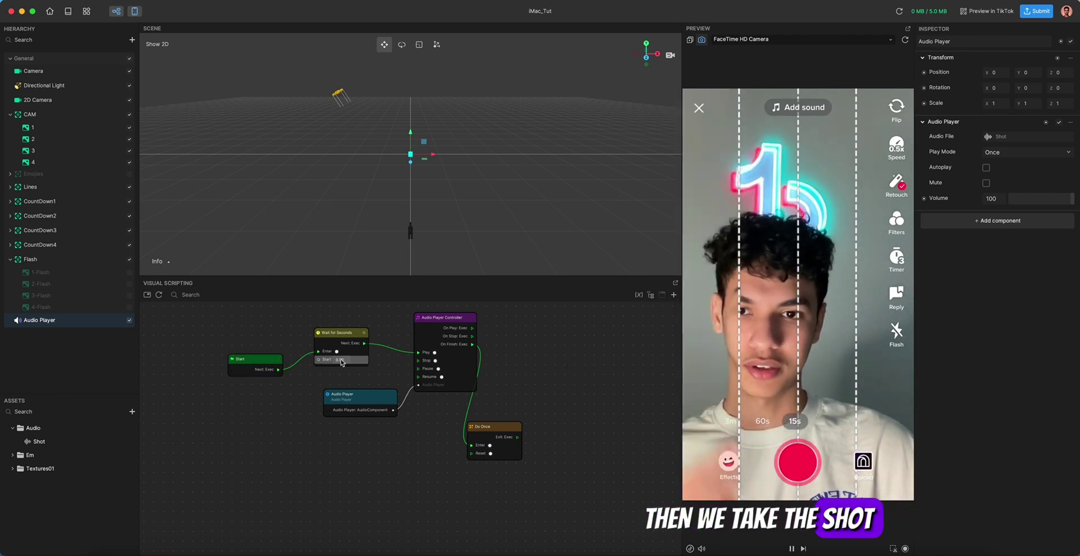
scroll(343, 368, "up", 2)
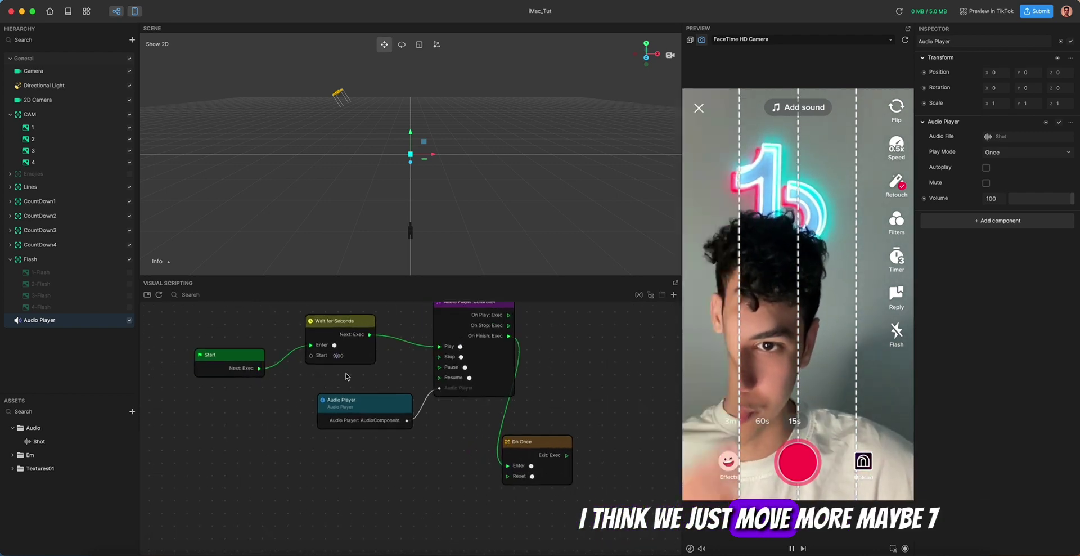
key("Return")
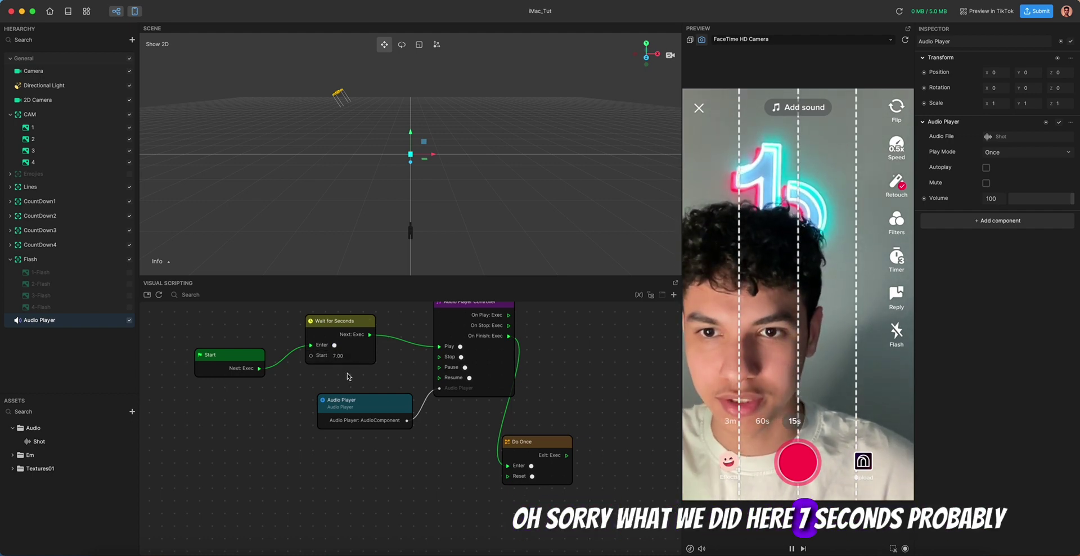
Examine the countdown node chain and recount the seconds before the snapshot against the audio wait time.
scroll(585, 434, "down", 5)
left_click(443, 385)
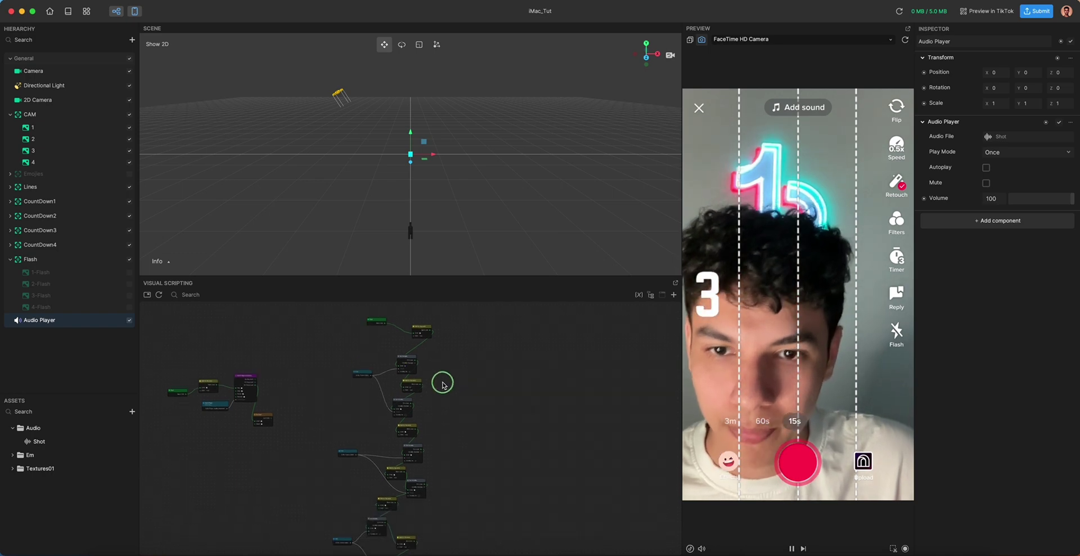
scroll(442, 384, "up", 5)
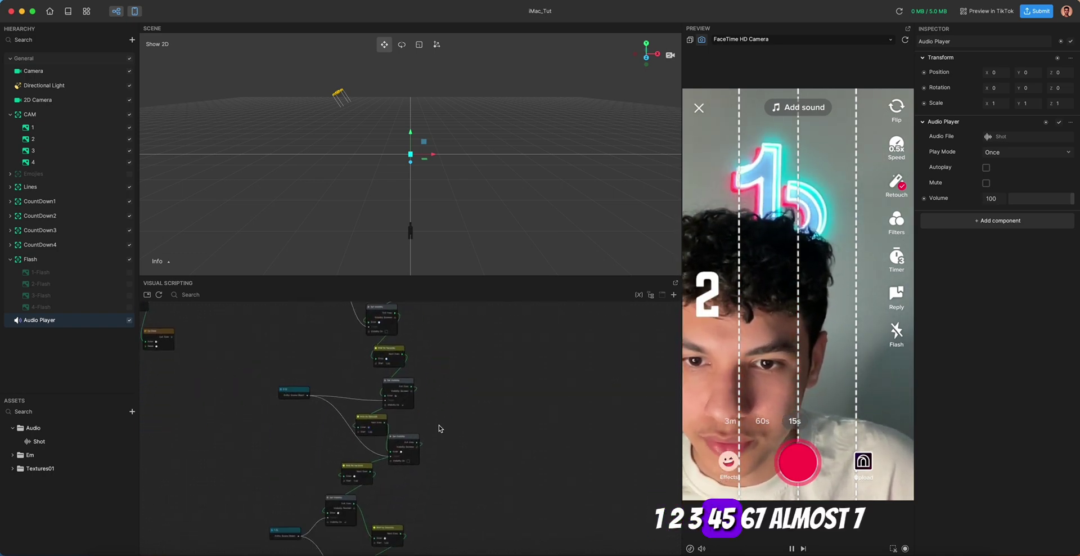
mouse_move(439, 428)
left_mouse_down()
mouse_move(461, 382)
mouse_move(471, 393)
left_mouse_up()
left_click_drag(477, 439, 489, 382)
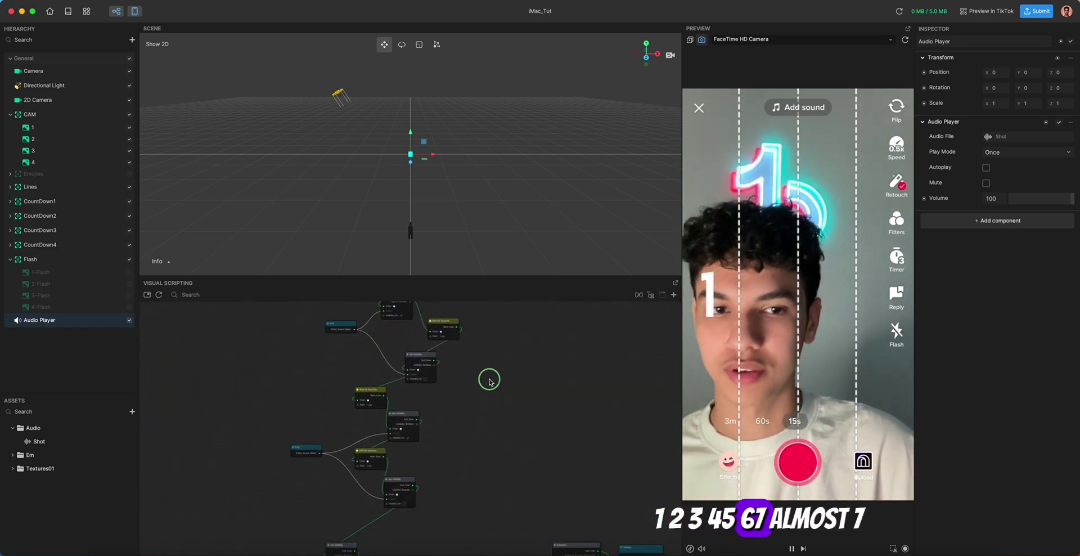
scroll(485, 392, "down", 3)
left_click_drag(296, 389, 421, 468)
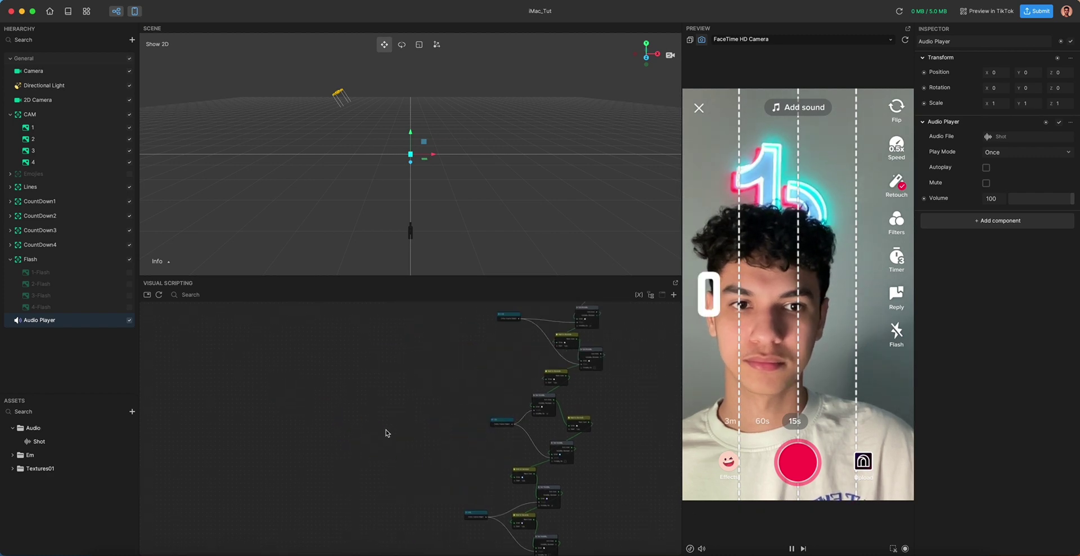
mouse_move(368, 412)
left_mouse_down()
mouse_move(409, 489)
mouse_move(383, 506)
left_mouse_up()
left_click_drag(439, 468, 387, 417)
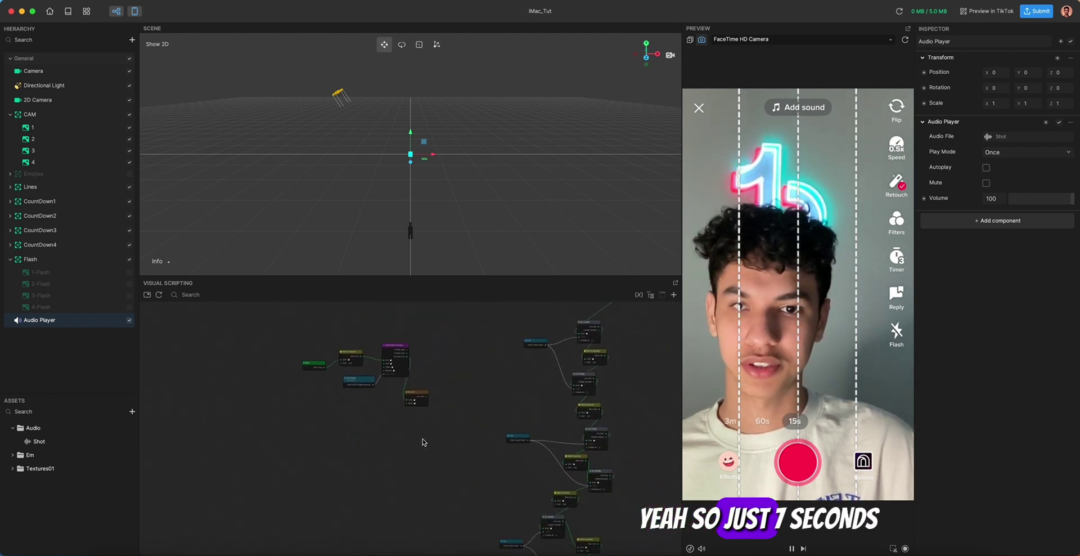
scroll(437, 432, "up", 2)
left_click_drag(439, 438, 287, 379)
Duplicate the first shot's countdown, flash and snapshot node chain and move the copy clear of the original.
scroll(528, 420, "down", 10)
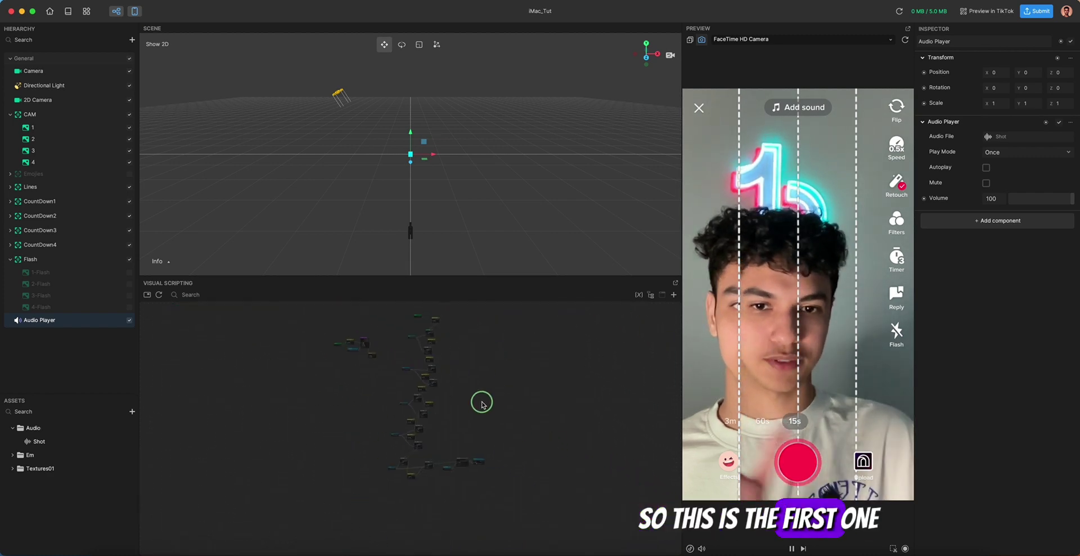
left_click_drag(482, 403, 485, 393)
scroll(481, 421, "up", 5)
scroll(471, 419, "down", 5)
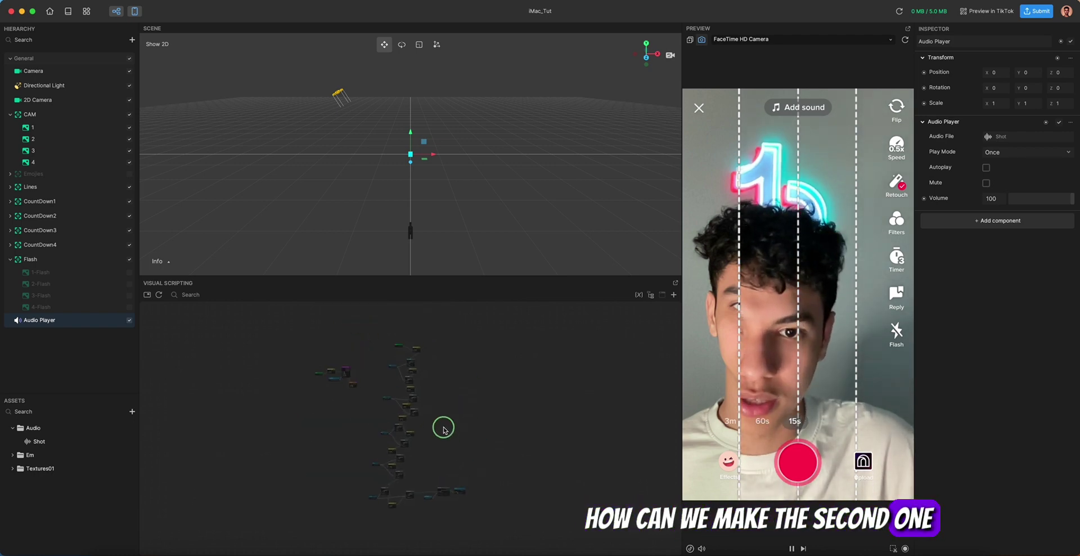
scroll(444, 434, "down", 1)
left_click_drag(468, 524, 366, 327)
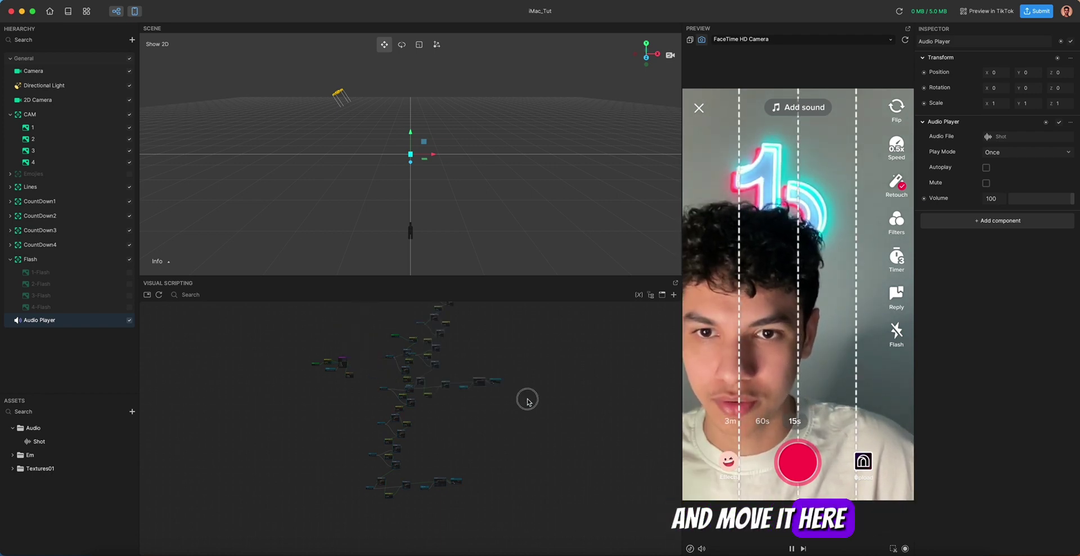
left_click_drag(527, 402, 614, 479)
middle_click_drag(622, 407, 566, 405)
Expand the CountDown2 group and delete the 3 (1) object node from the duplicated chain.
scroll(596, 374, "up", 8)
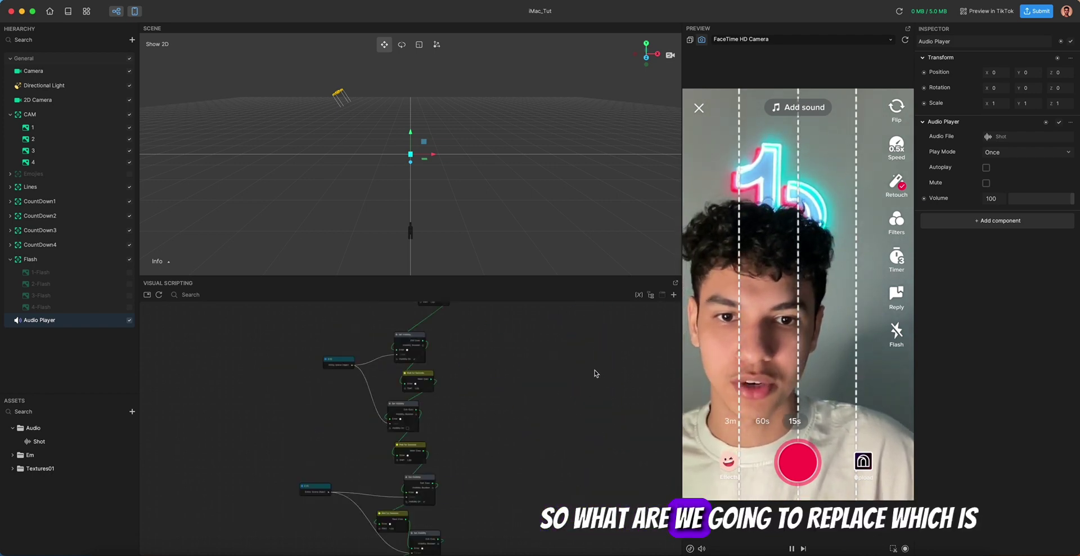
scroll(596, 373, "up", 2)
middle_click_drag(524, 380, 584, 380)
middle_click_drag(526, 400, 556, 372)
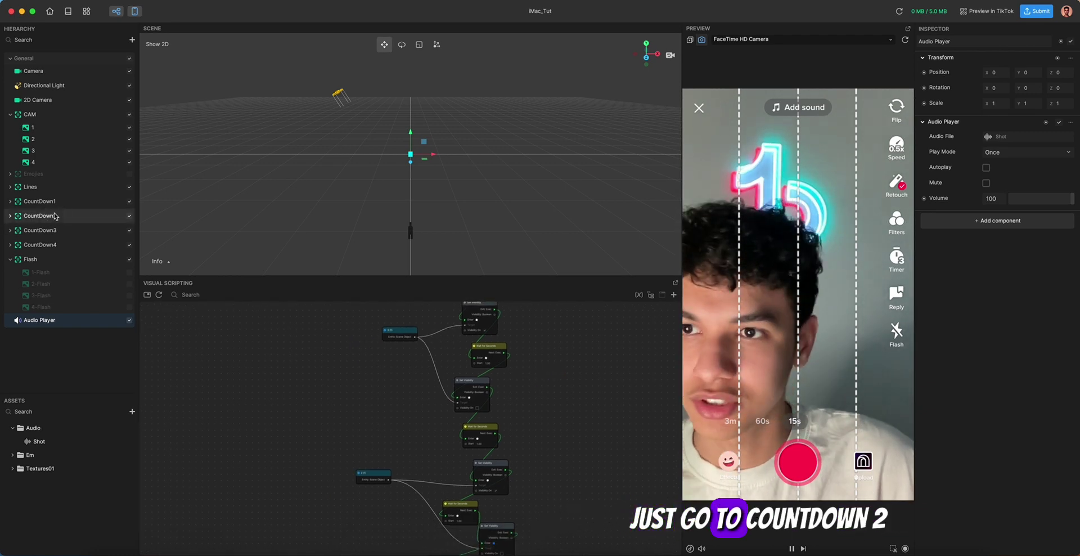
left_click(23, 217)
left_click(10, 215)
scroll(382, 366, "up", 2)
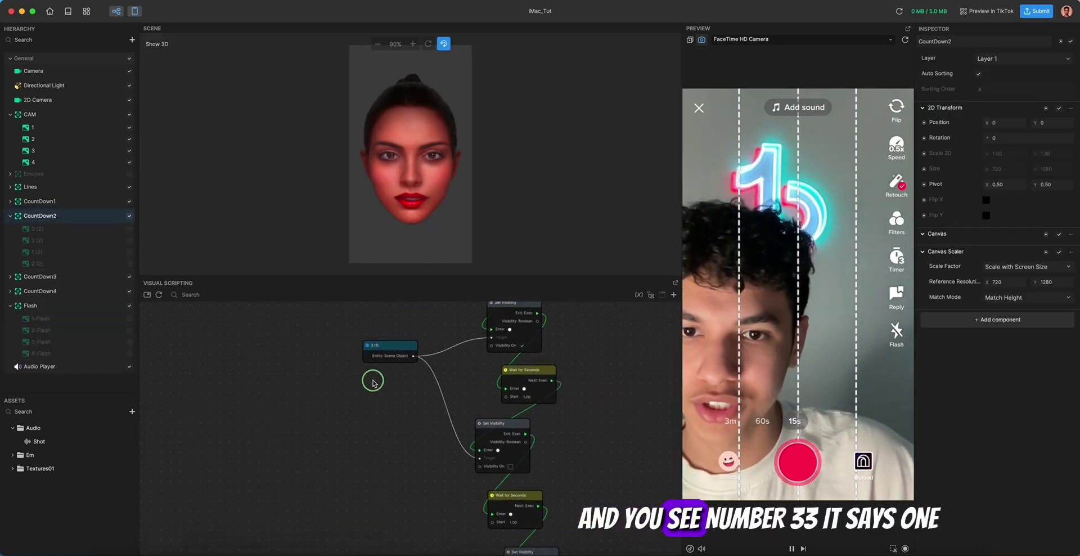
scroll(370, 352, "up", 2)
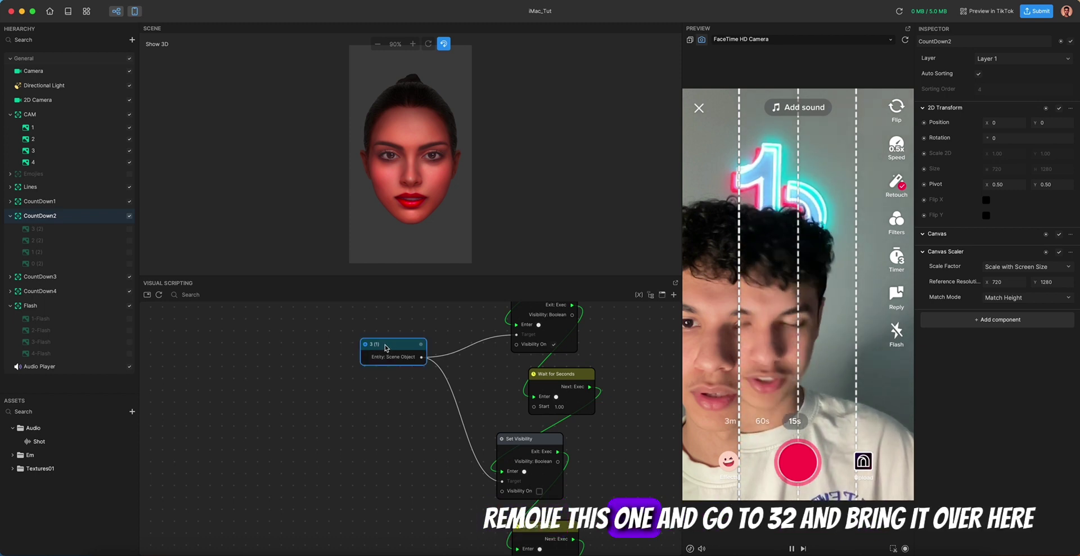
key("BackSpace")
Add a node for CountDown2's 3 (2) image and link it to the Target inputs of the first two Set Visibility nodes.
left_click(74, 230)
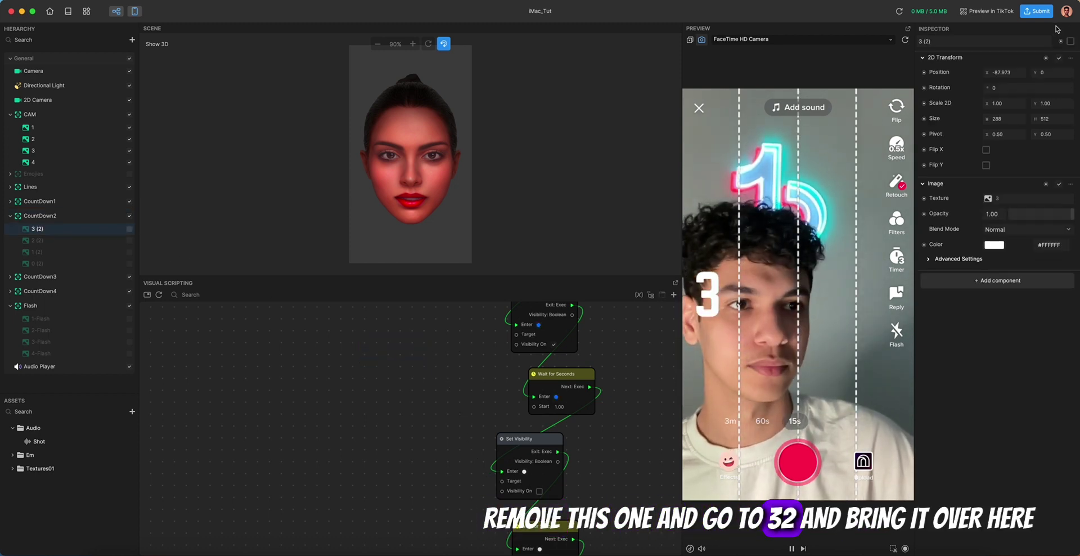
left_click_drag(1062, 41, 419, 410)
scroll(427, 409, "down", 3)
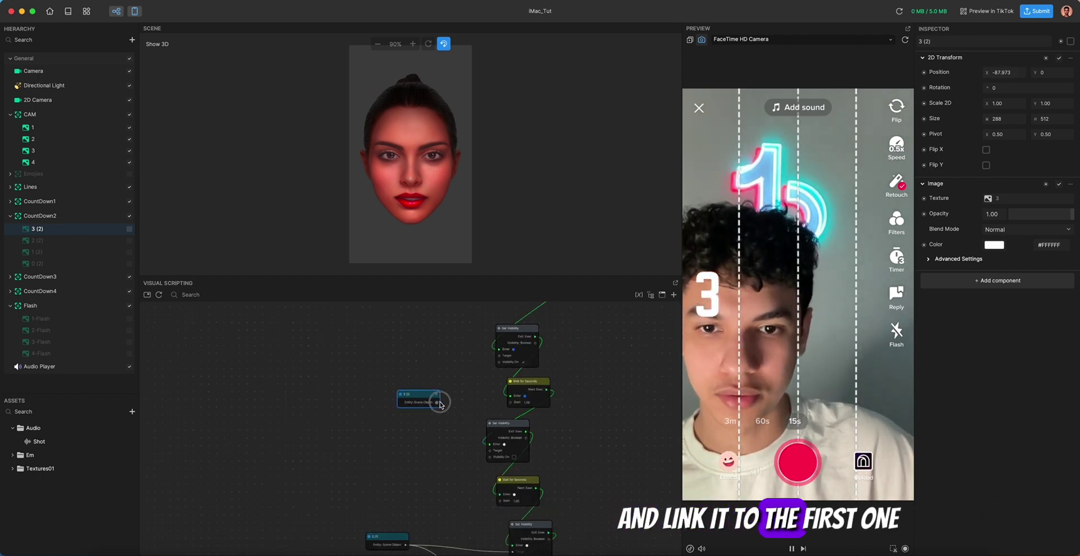
left_click_drag(496, 359, 499, 358)
left_click_drag(436, 403, 436, 403)
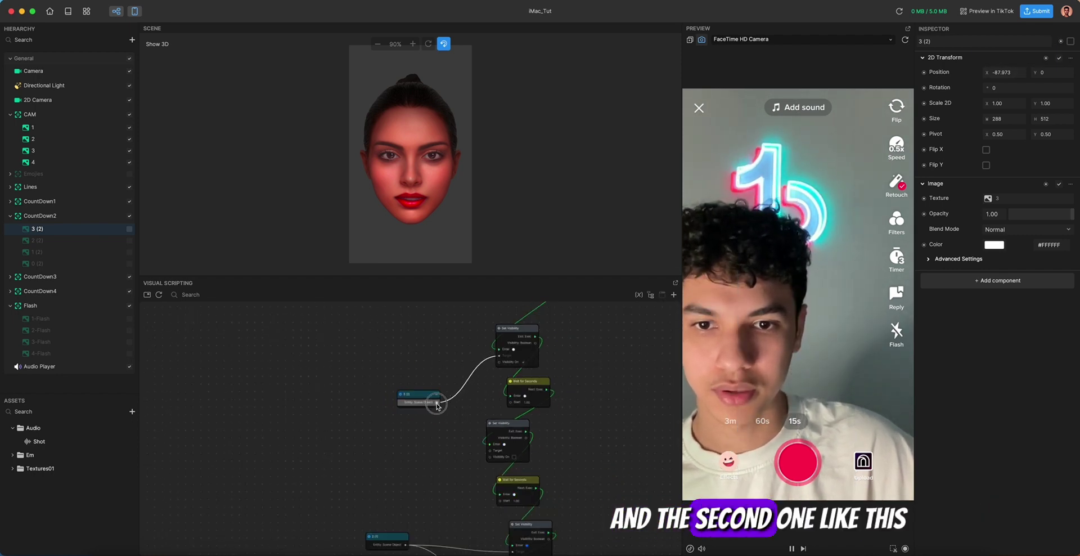
Replace the 2 (1) node in the duplicated chain with a 2 (2) node linked to both of its Set Visibility targets.
scroll(572, 349, "down", 5)
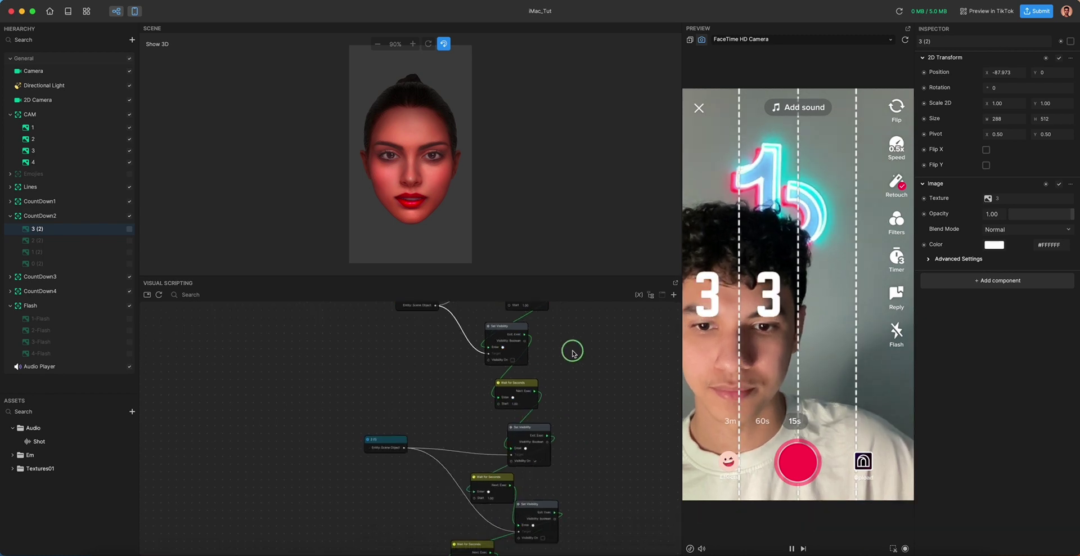
scroll(397, 389, "up", 4)
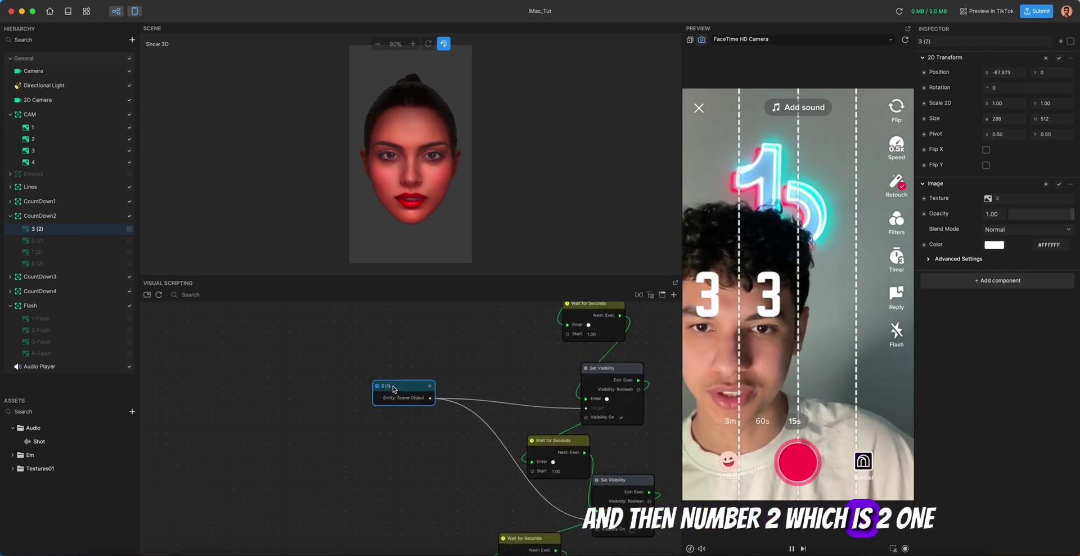
scroll(397, 388, "down", 2)
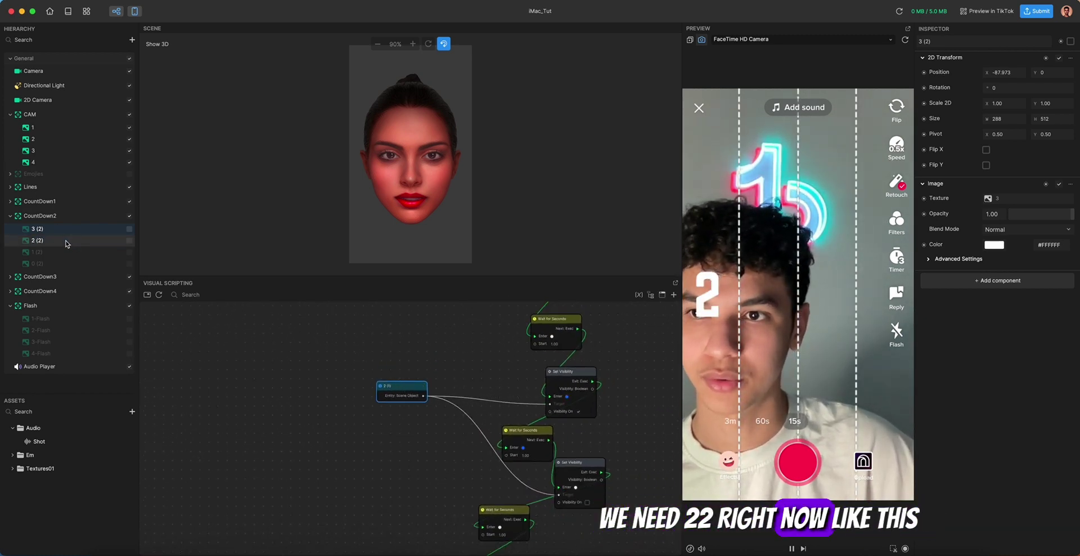
left_click(1061, 43)
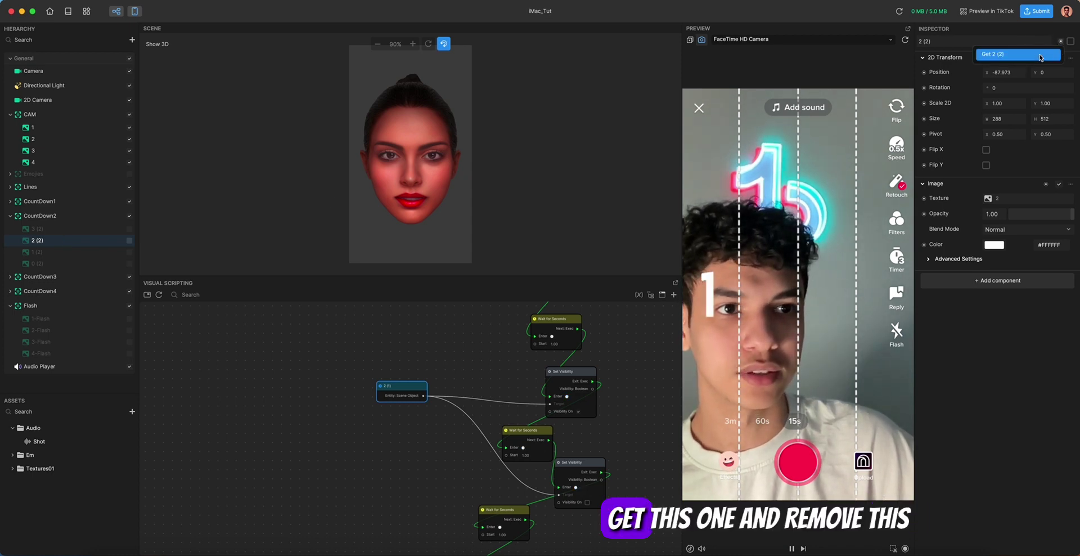
left_click(1045, 55)
left_click(403, 392)
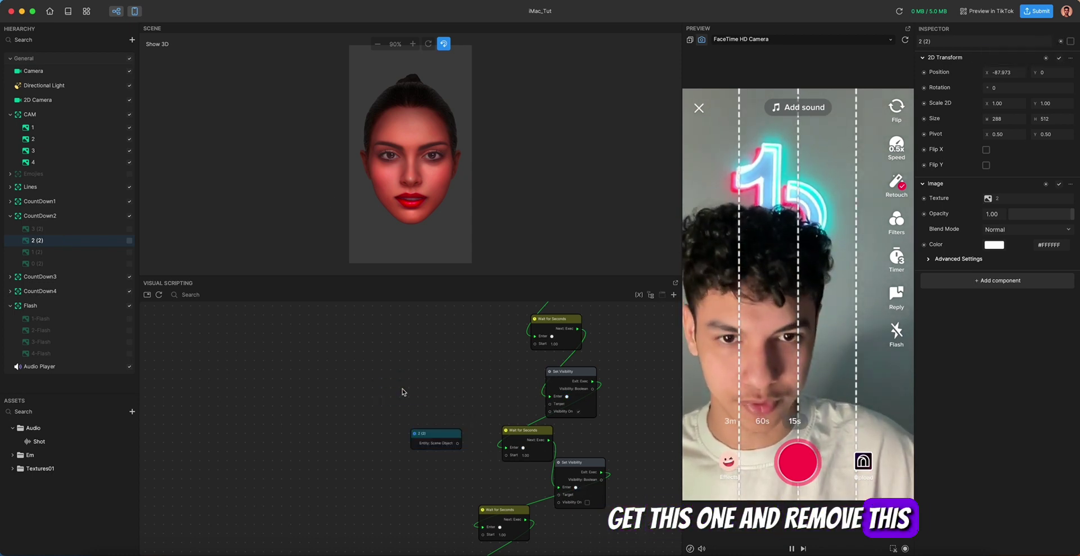
left_click_drag(483, 429, 550, 405)
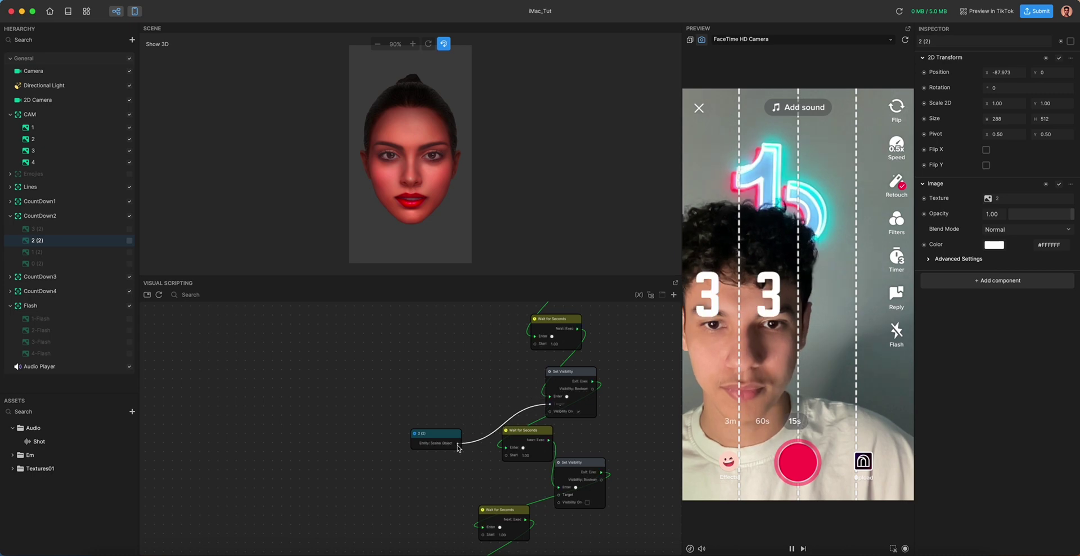
left_click_drag(567, 494, 560, 495)
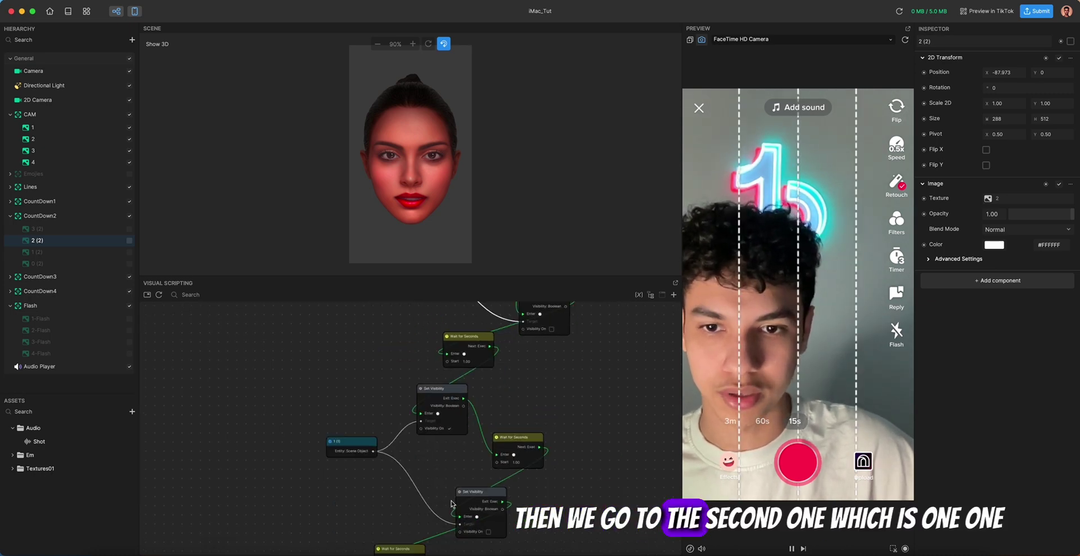
Replace the 1 (1) node in the duplicated chain with a 1 (2) node linked to both of its Set Visibility targets.
scroll(452, 504, "down", 3)
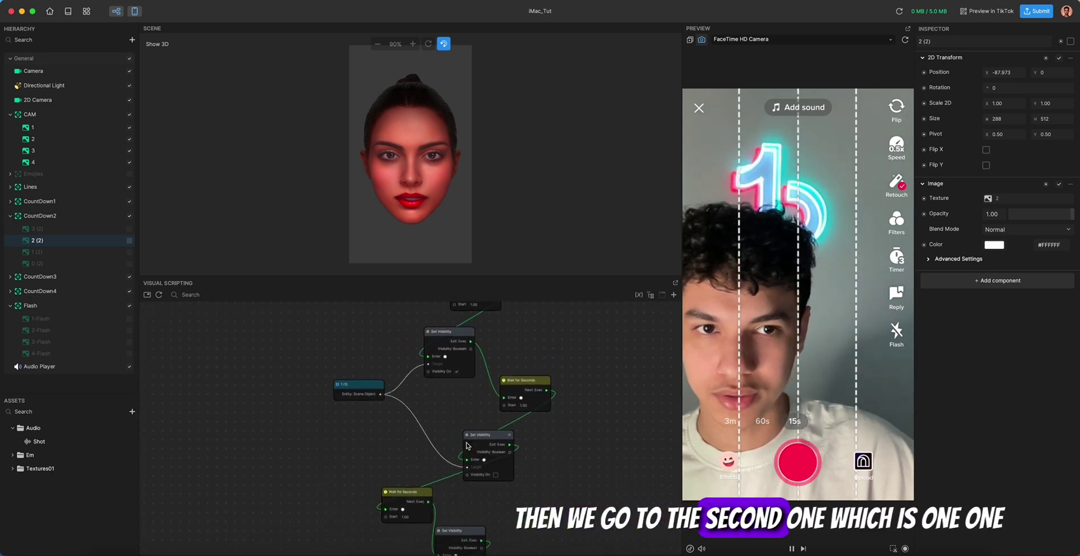
left_click(355, 391)
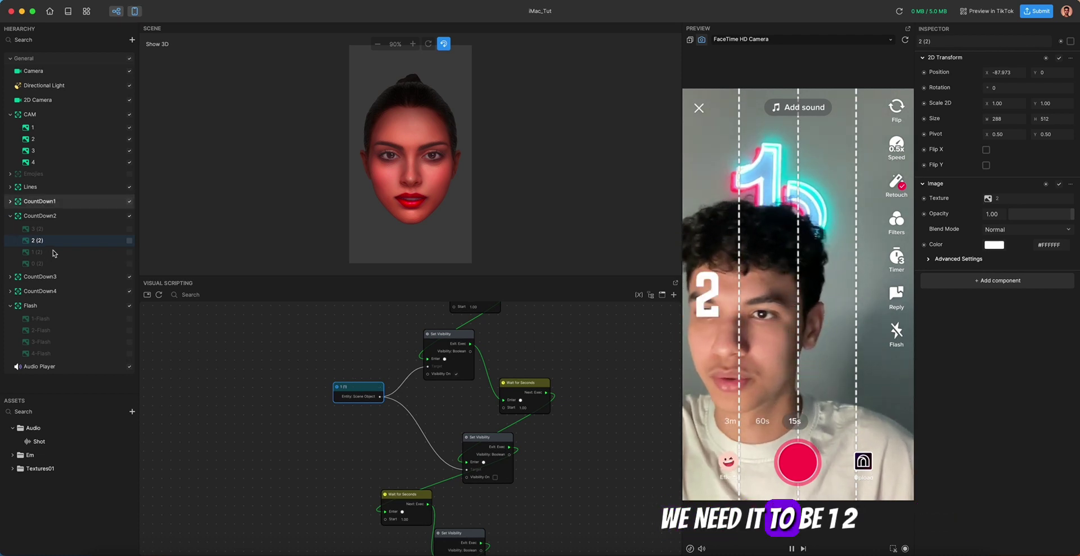
key("BackSpace")
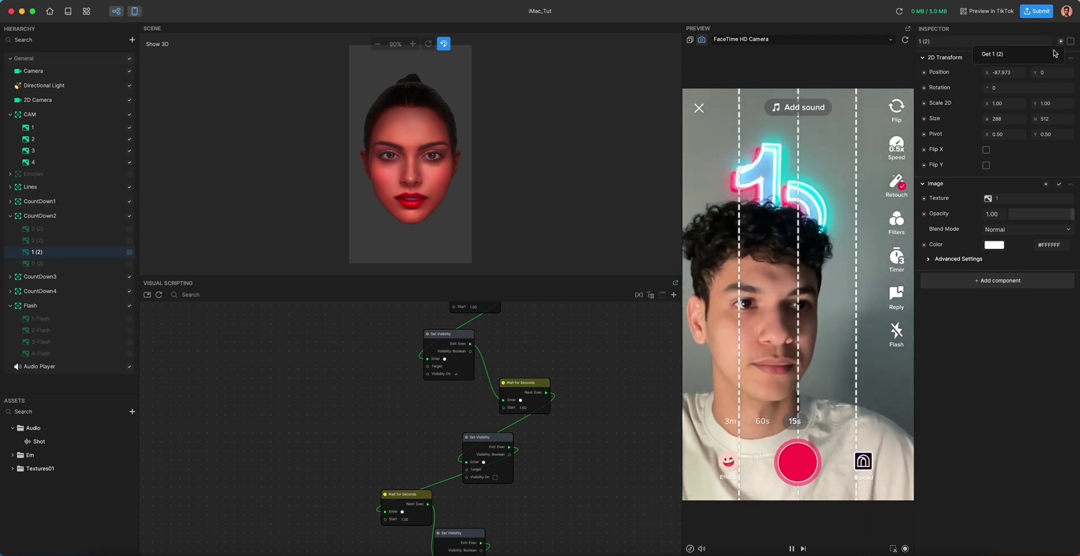
left_click(1054, 53)
left_click_drag(431, 436, 385, 431)
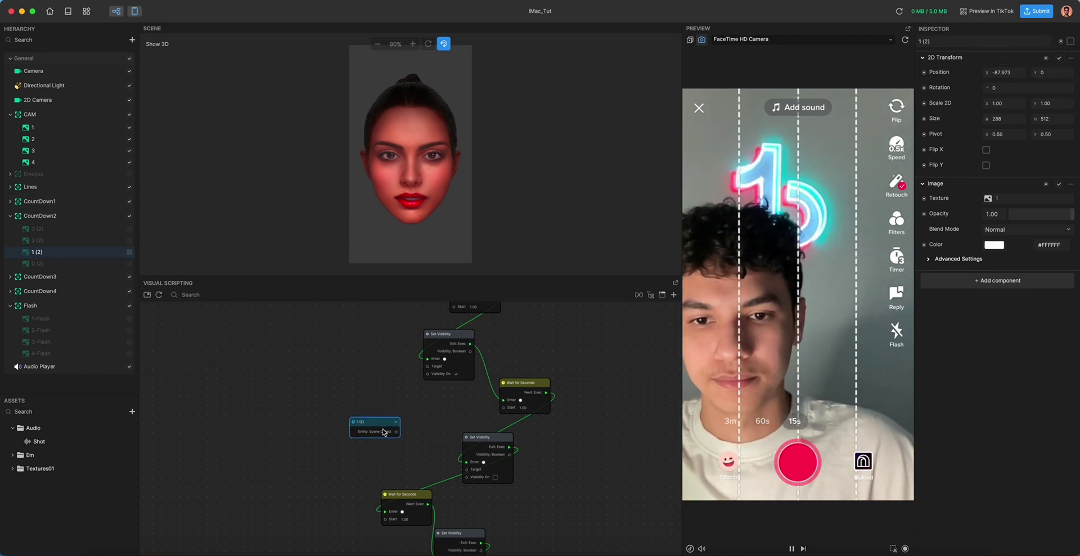
left_click_drag(429, 368, 396, 431)
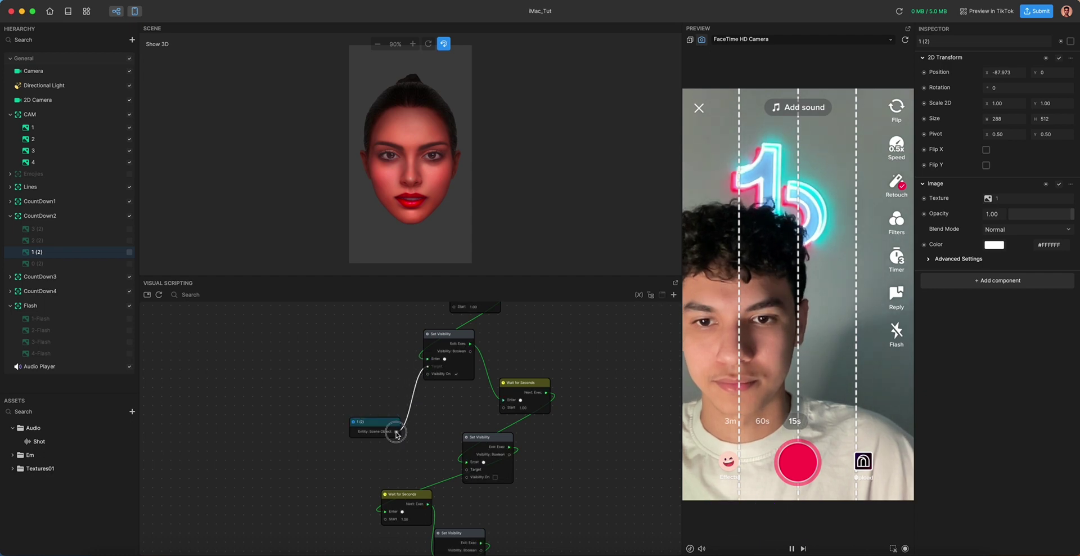
left_click_drag(462, 468, 467, 469)
Replace the 0 (1) node in the duplicated chain with a 0 (2) node linked to both of its Set Visibility targets.
left_click_drag(546, 511, 552, 376)
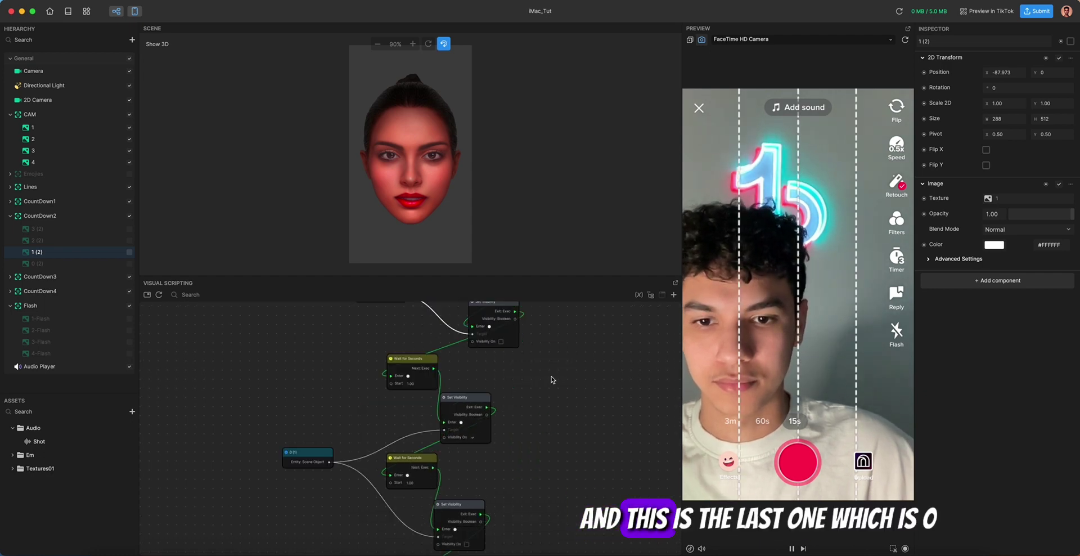
left_click_drag(555, 448, 581, 392)
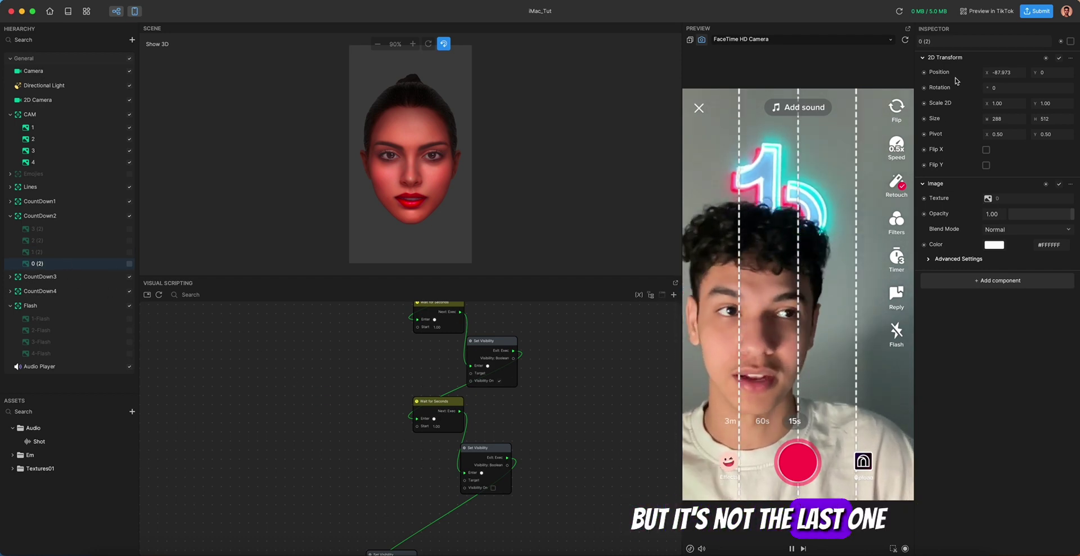
left_click_drag(1047, 56, 369, 404)
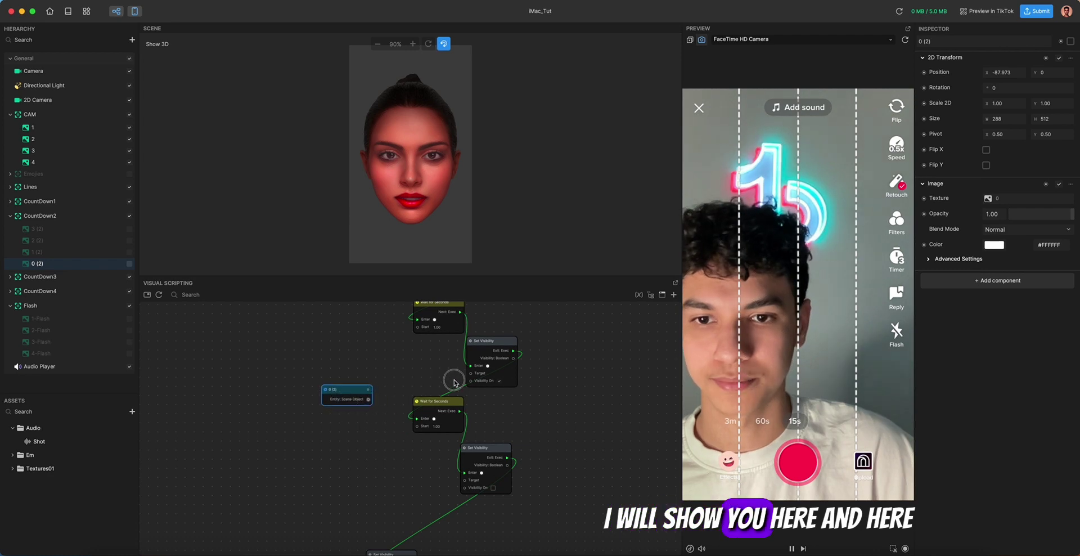
left_click_drag(455, 382, 471, 377)
left_click_drag(367, 401, 464, 482)
Replace the 1-Flash node in the duplicated chain with a 2-Flash node linked to both of its Set Visibility targets.
middle_click_drag(421, 484, 399, 408)
scroll(400, 408, "up", 1)
scroll(351, 427, "down", 1)
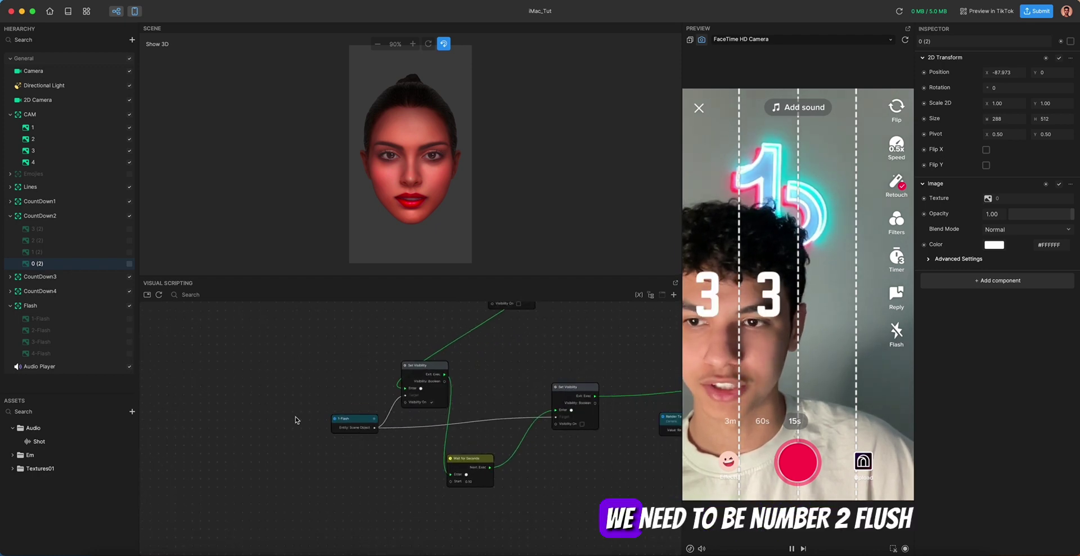
left_click(1061, 42)
left_click(1034, 54)
left_click_drag(439, 444, 349, 404)
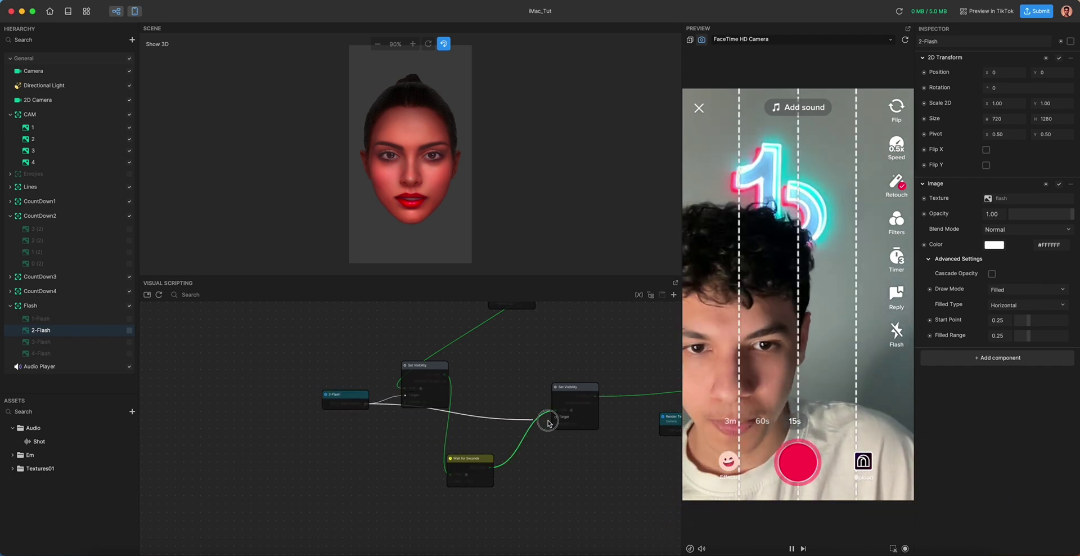
scroll(510, 459, "right", 10)
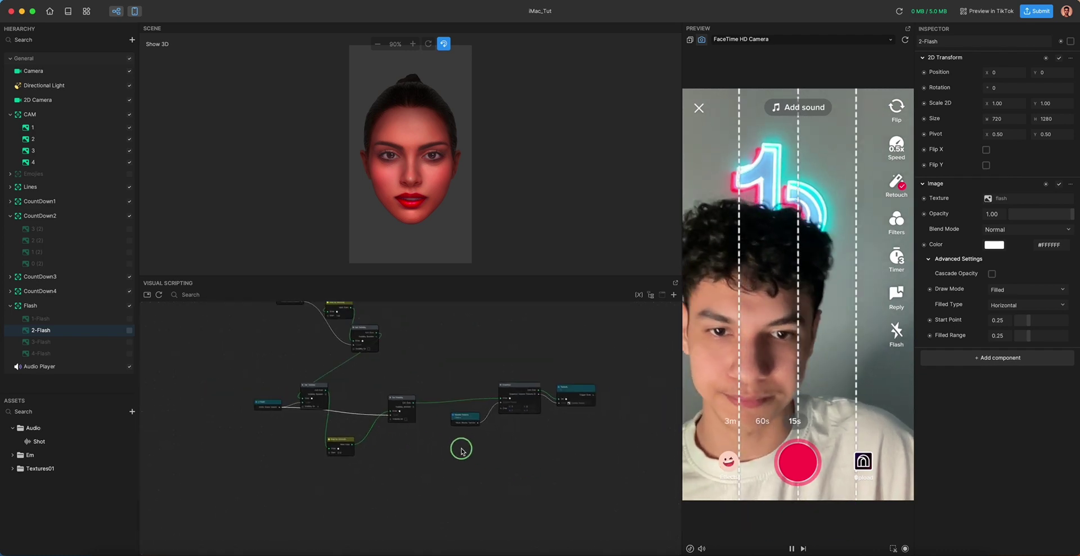
scroll(521, 420, "up", 3)
left_click(528, 351)
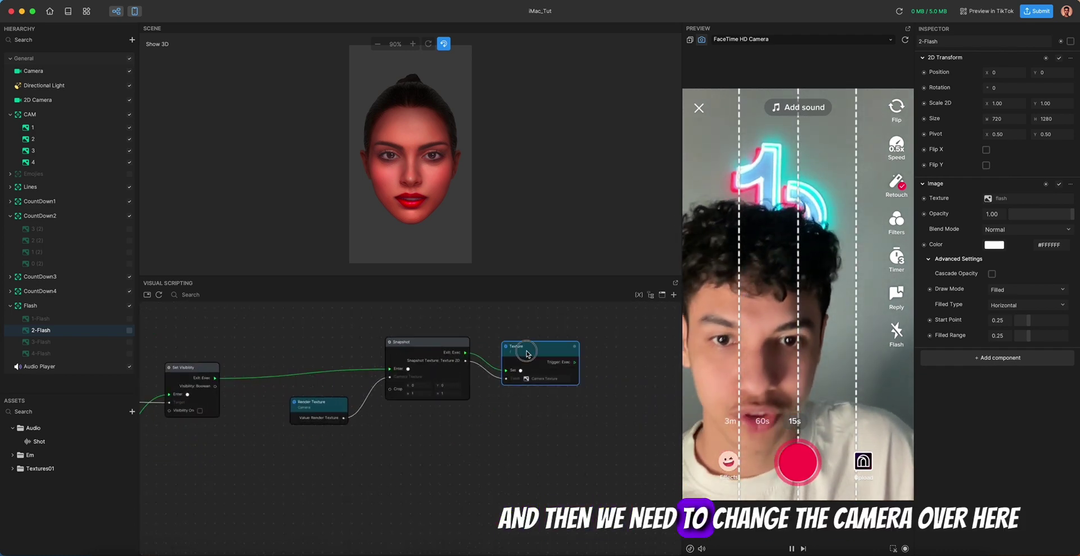
left_click(52, 138)
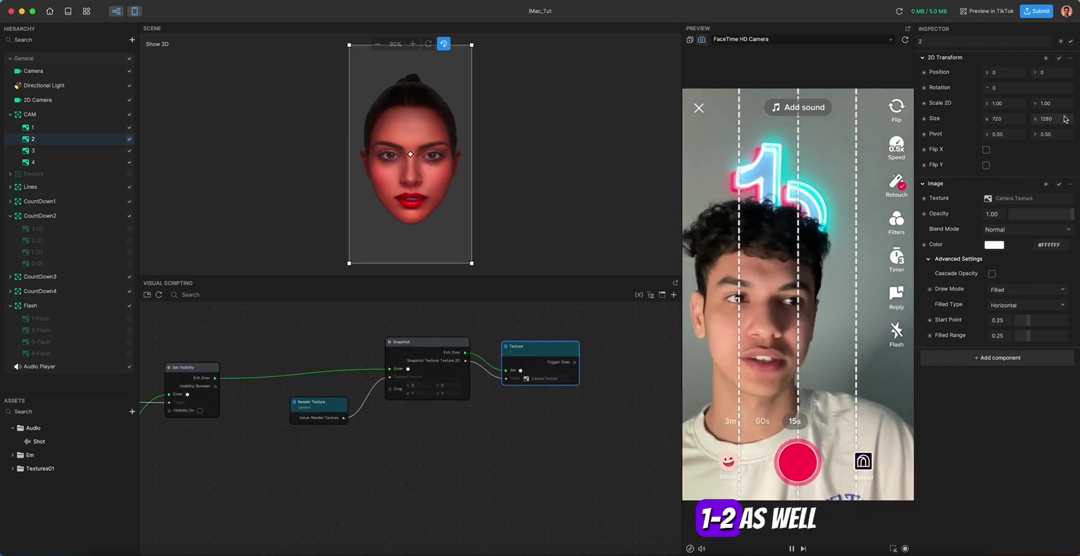
left_click_drag(1028, 76, 453, 436)
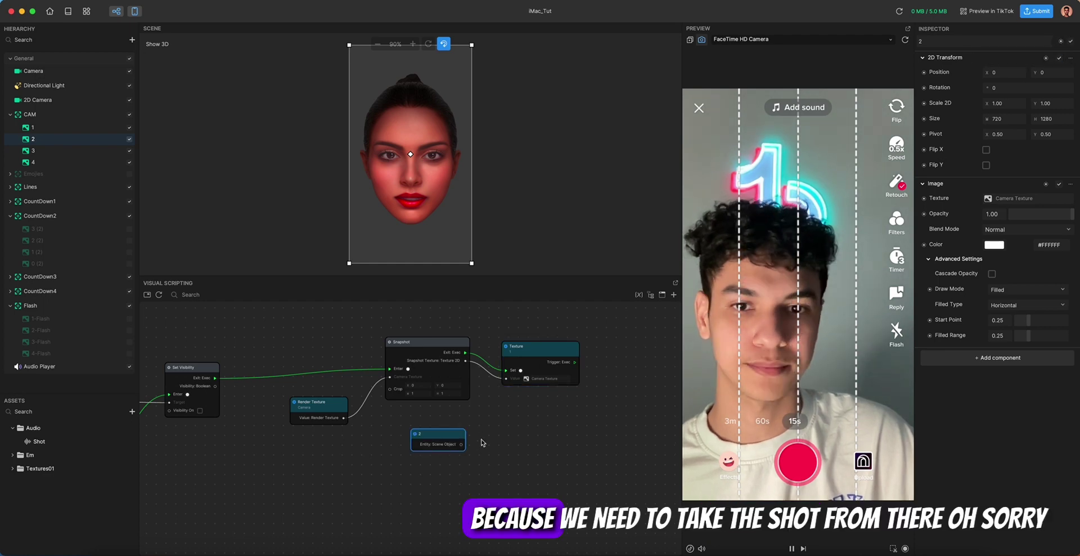
key("Delete")
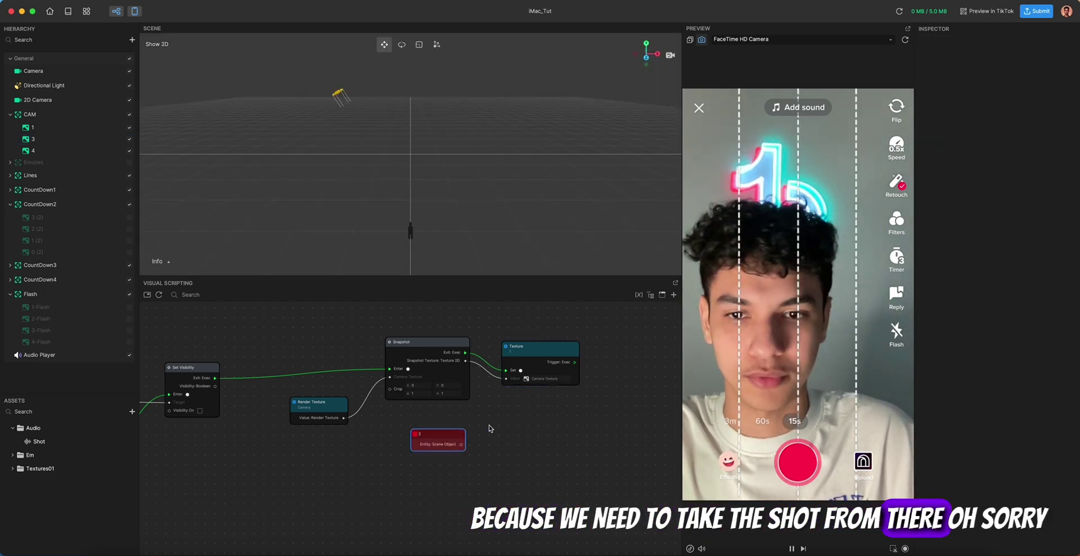
key("super+z")
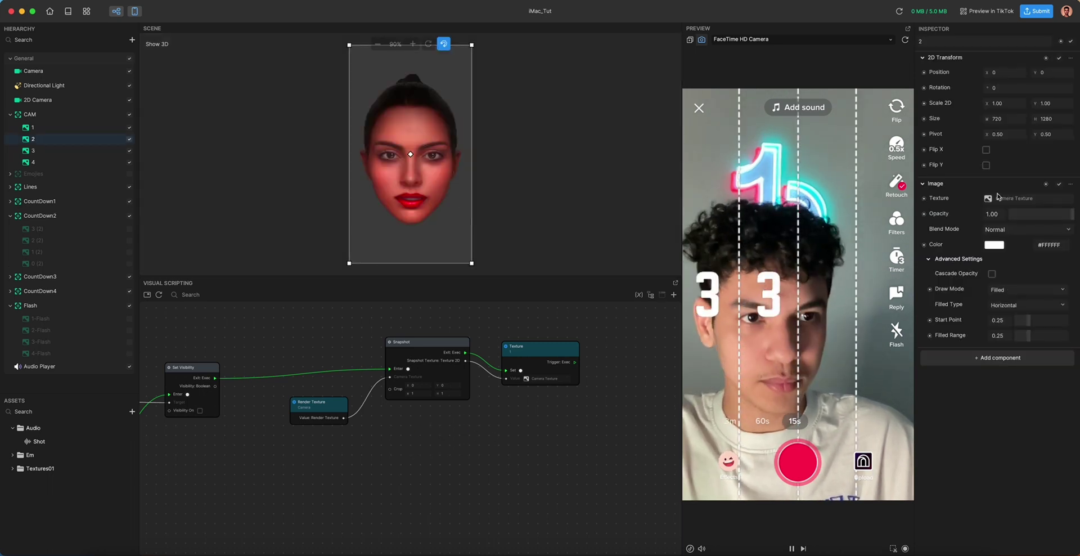
Replace the duplicated chain's Texture node with a Set Texture node for CAM's image 2, linked to both Snapshot outputs.
left_click(925, 199)
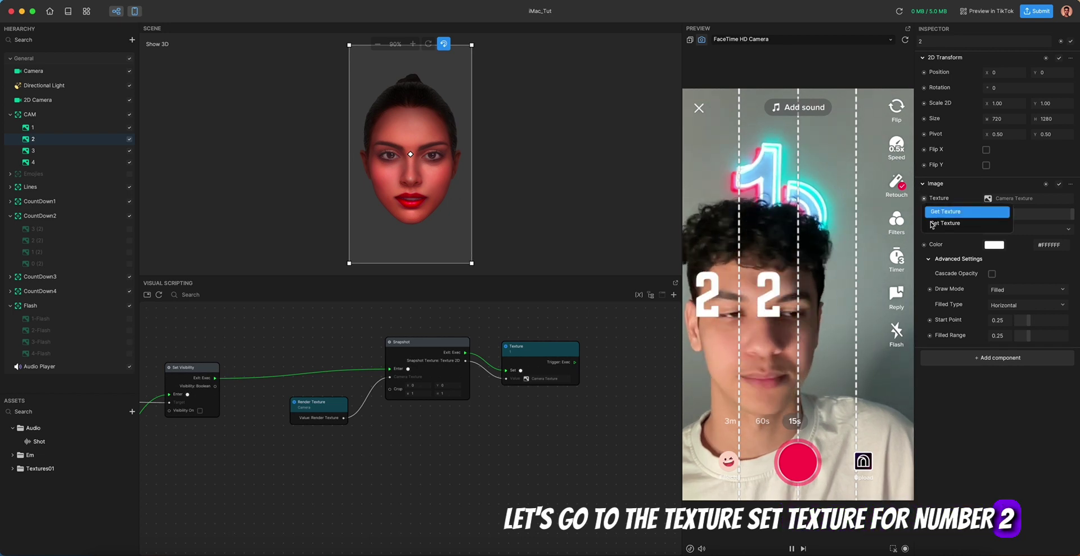
left_click(935, 224)
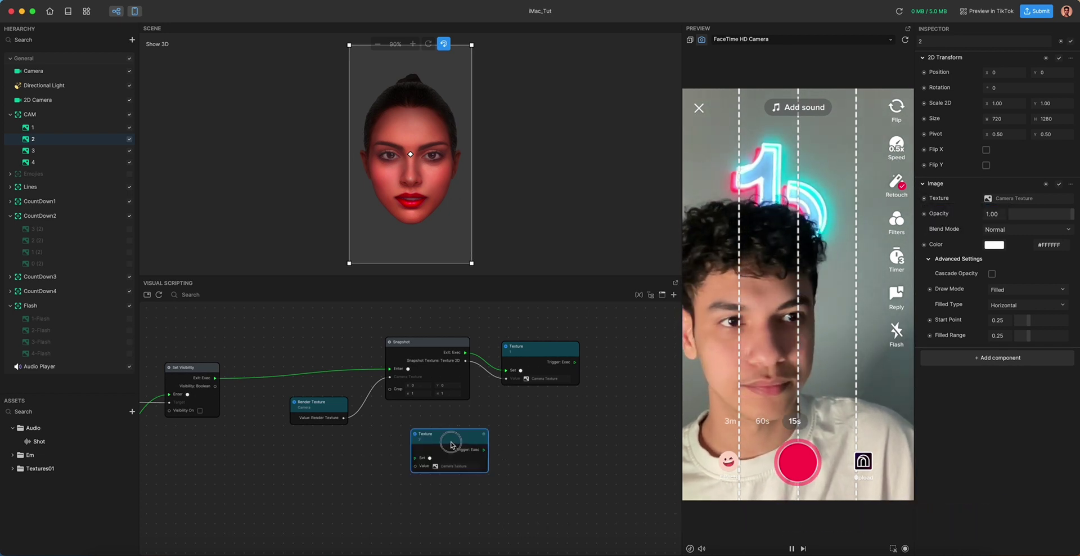
left_click_drag(451, 444, 552, 433)
left_click(531, 359)
key("BackSpace")
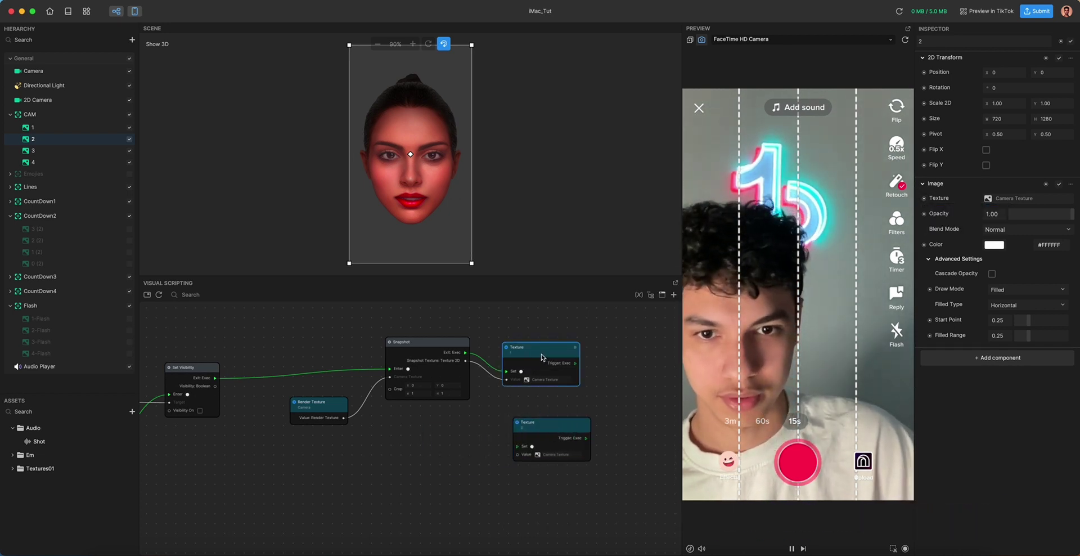
left_click_drag(531, 424, 465, 353)
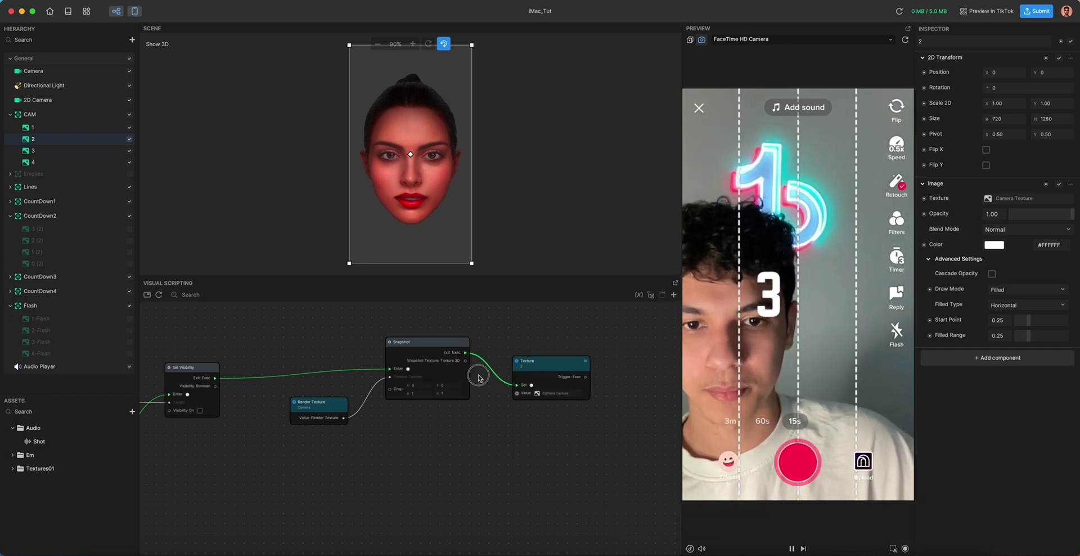
Set the Wait for Seconds node right after the second chain's Start node to 8 seconds.
scroll(502, 415, "down", 4)
middle_click_drag(482, 432, 542, 435)
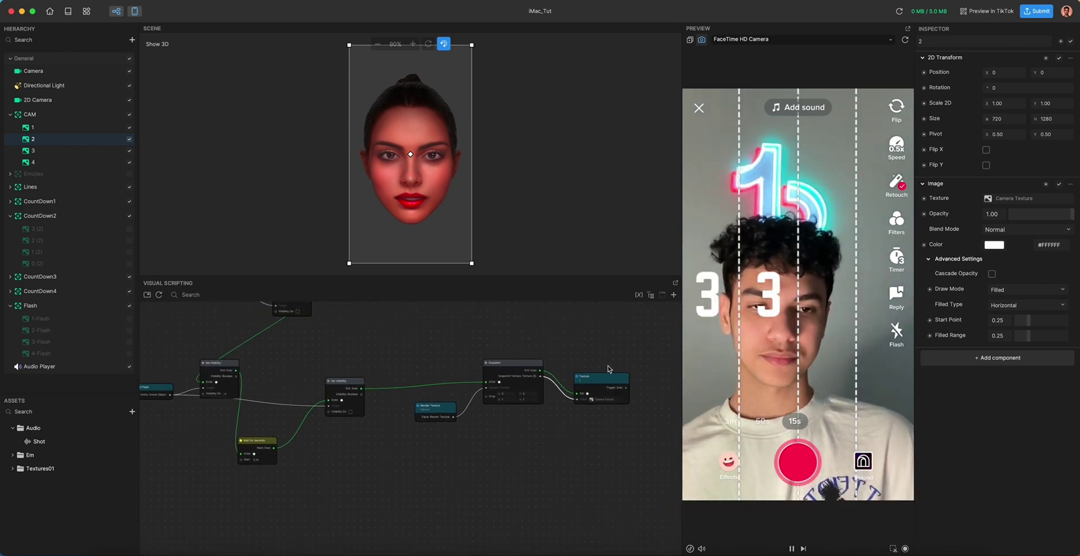
scroll(620, 361, "down", 4)
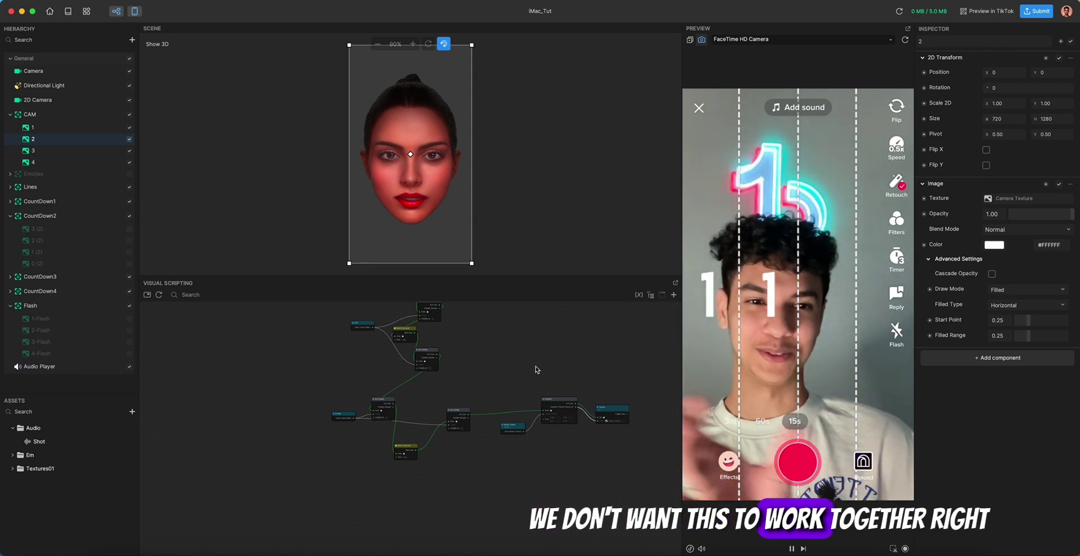
scroll(544, 368, "down", 5)
middle_click_drag(542, 371, 571, 462)
middle_click_drag(574, 346, 543, 390)
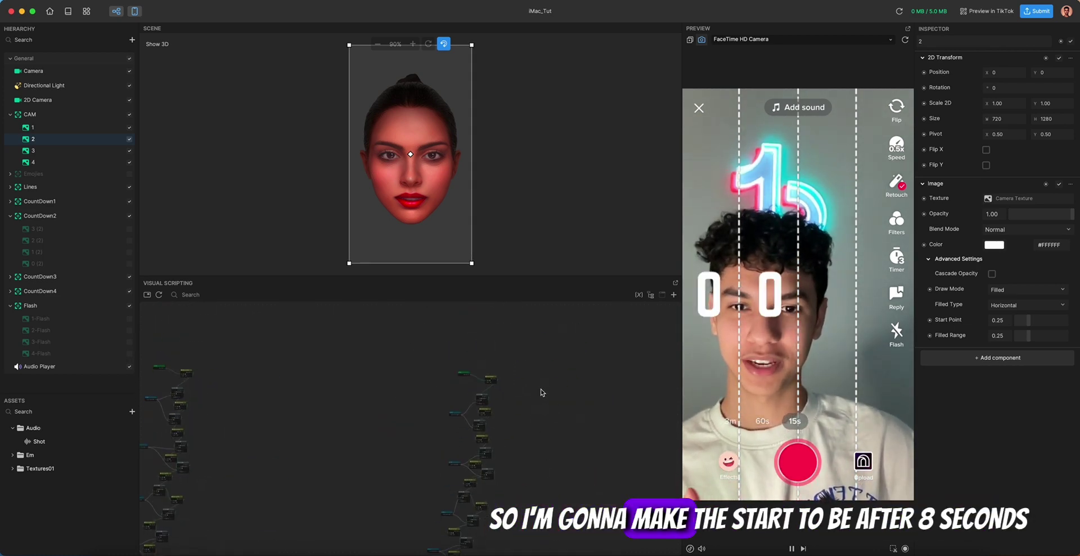
scroll(538, 389, "up", 6)
scroll(536, 388, "up", 3)
right_click(363, 370)
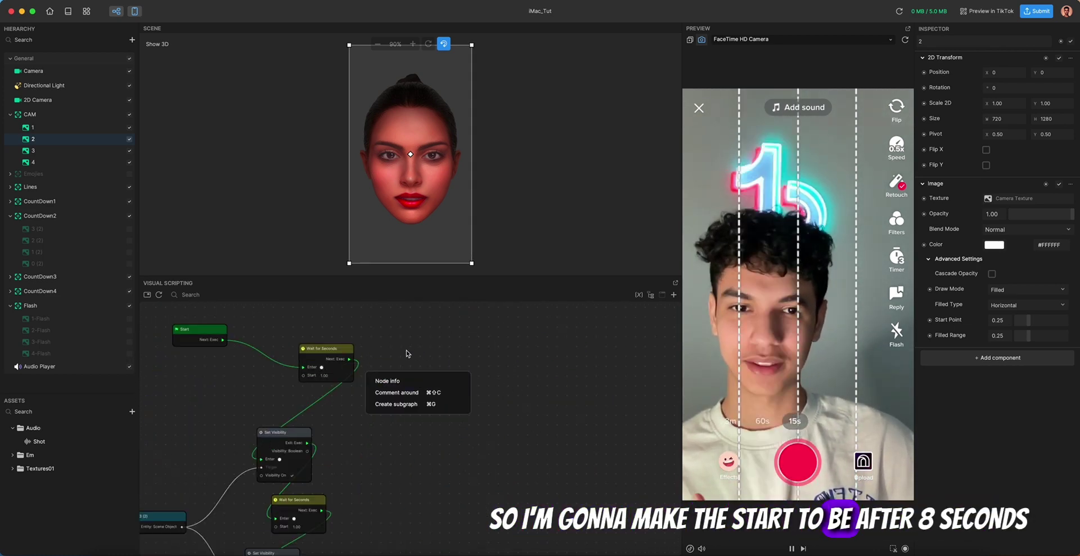
scroll(394, 371, "up", 3)
type("8")
key("Return")
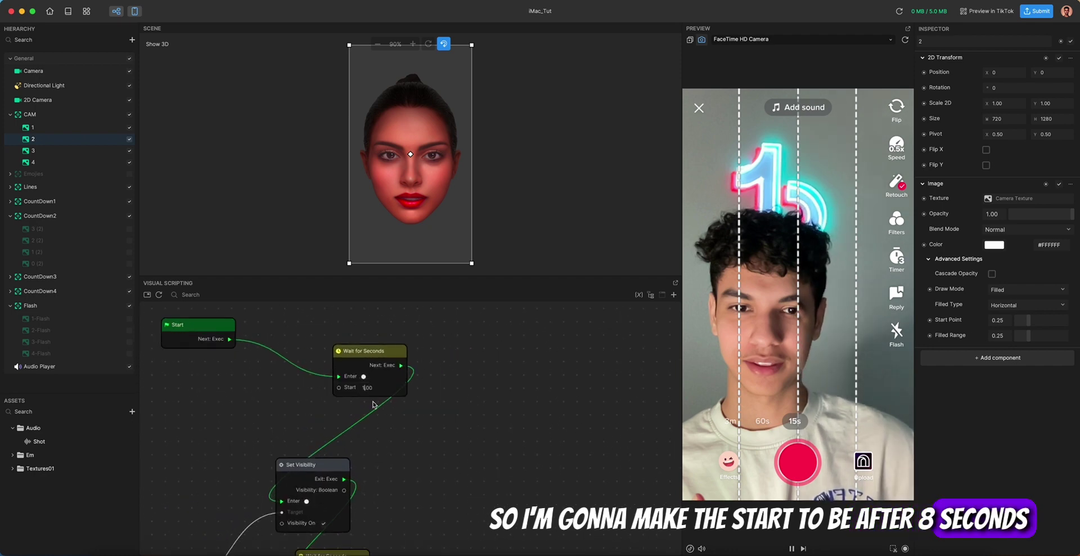
Compare the start delays of the first and second countdown chains and restart the preview effect.
scroll(476, 433, "down", 8)
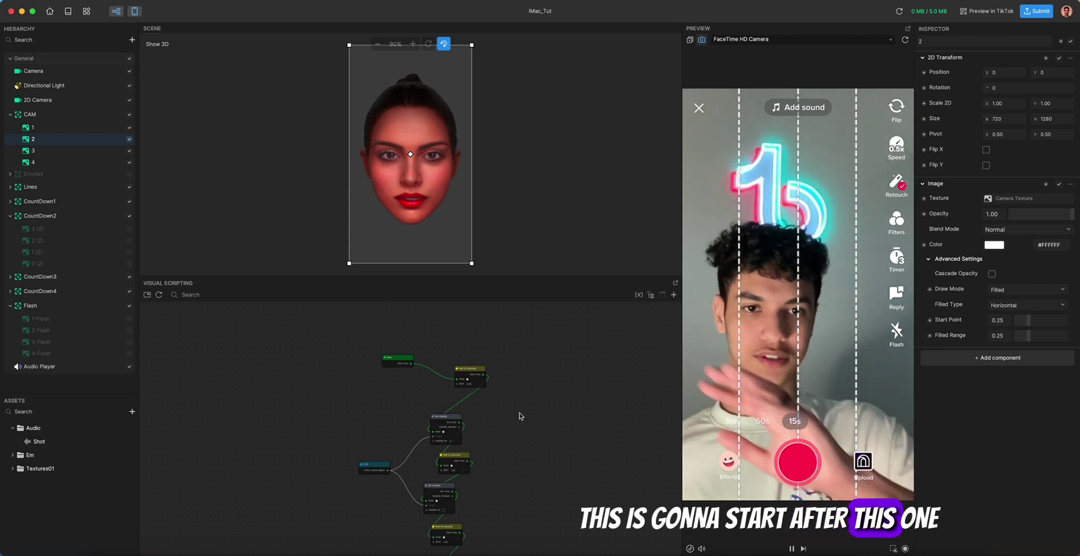
scroll(363, 396, "down", 5)
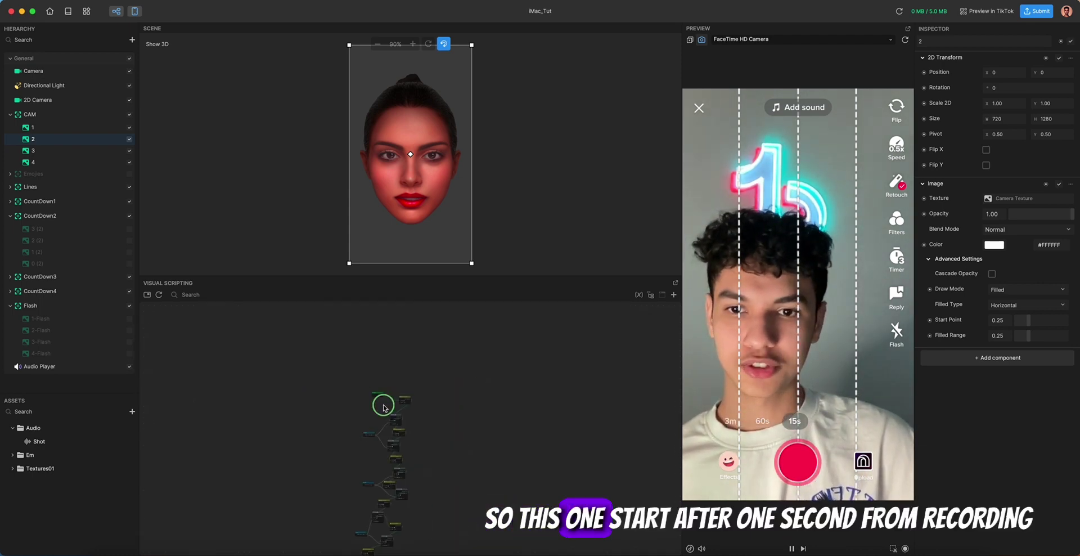
scroll(360, 392, "up", 6)
scroll(398, 406, "down", 3)
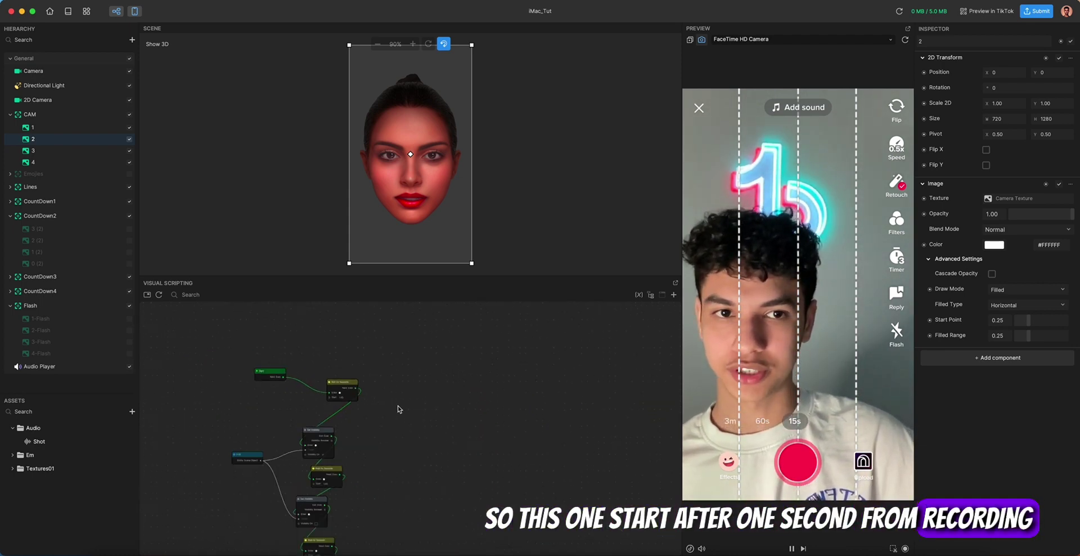
middle_click_drag(324, 410, 529, 391)
middle_click_drag(361, 445, 110, 420)
scroll(386, 419, "up", 5)
scroll(473, 421, "down", 1)
scroll(472, 420, "down", 3)
middle_click_drag(523, 375, 390, 393)
middle_click_drag(298, 364, 479, 435)
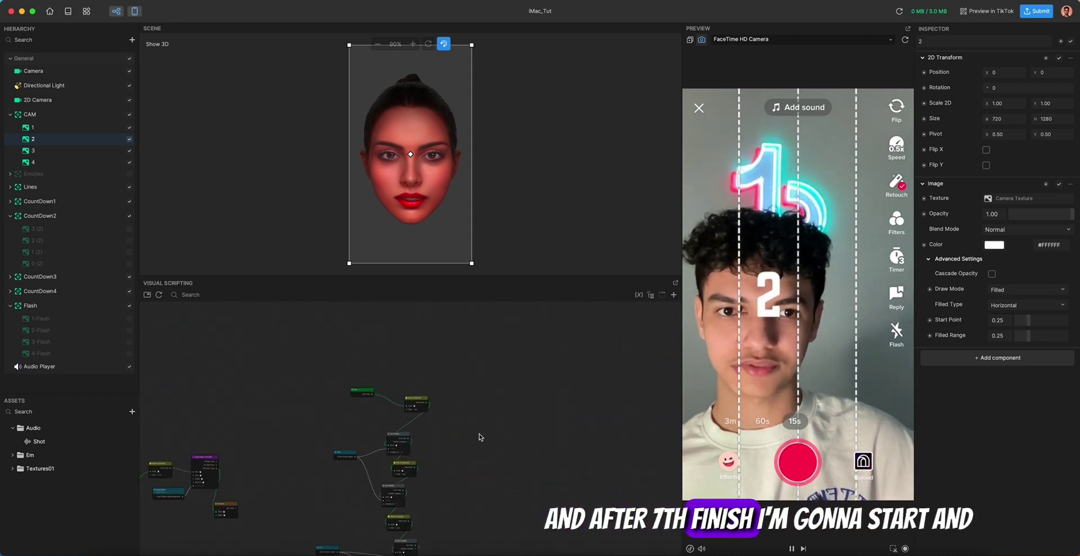
scroll(426, 418, "up", 5)
scroll(415, 415, "up", 4)
scroll(399, 408, "down", 5)
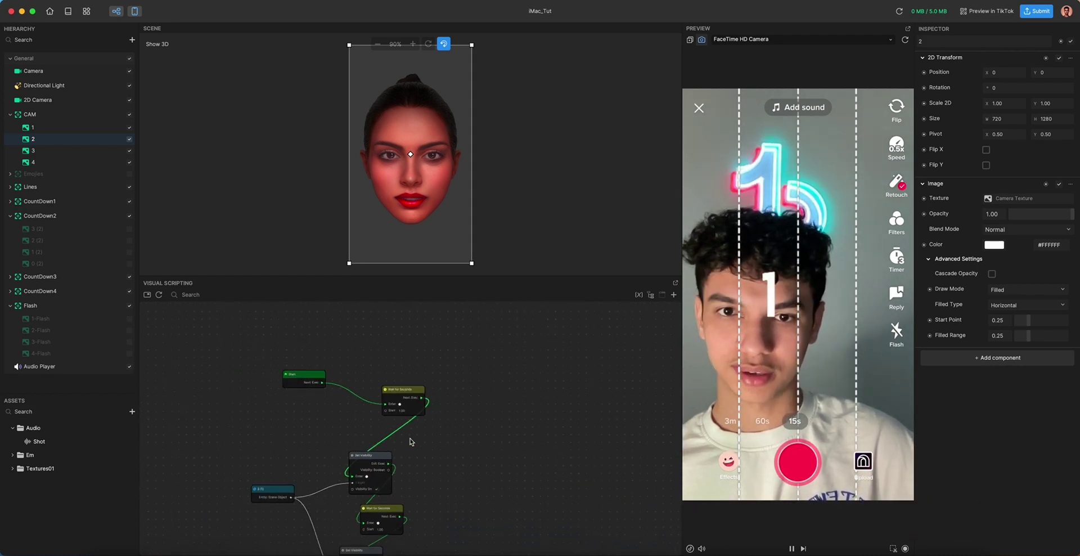
middle_click_drag(408, 464, 548, 412)
scroll(549, 411, "down", 5)
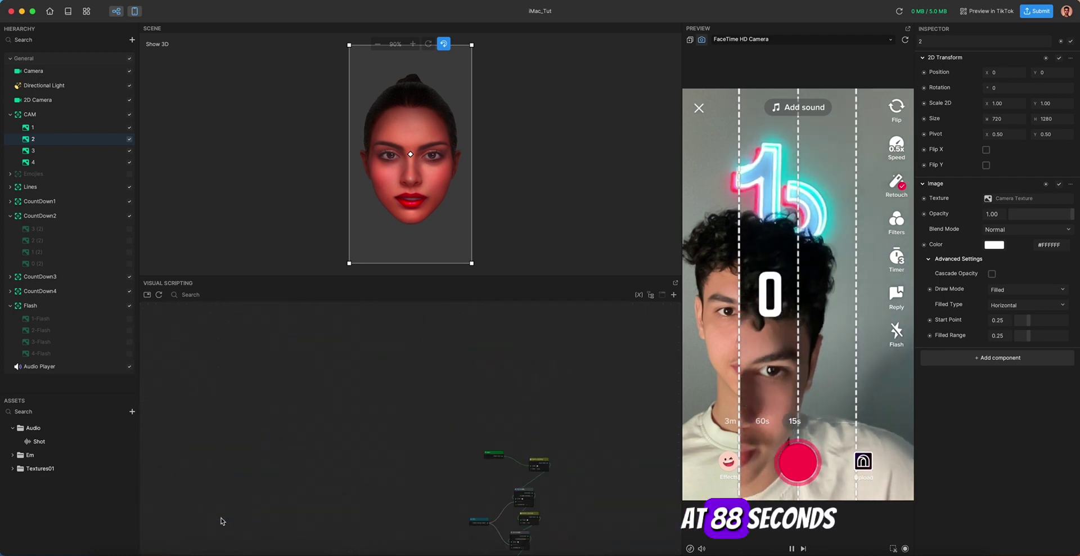
middle_click_drag(380, 425, 289, 345)
scroll(463, 379, "up", 5)
middle_click_drag(476, 424, 497, 357)
scroll(474, 357, "up", 4)
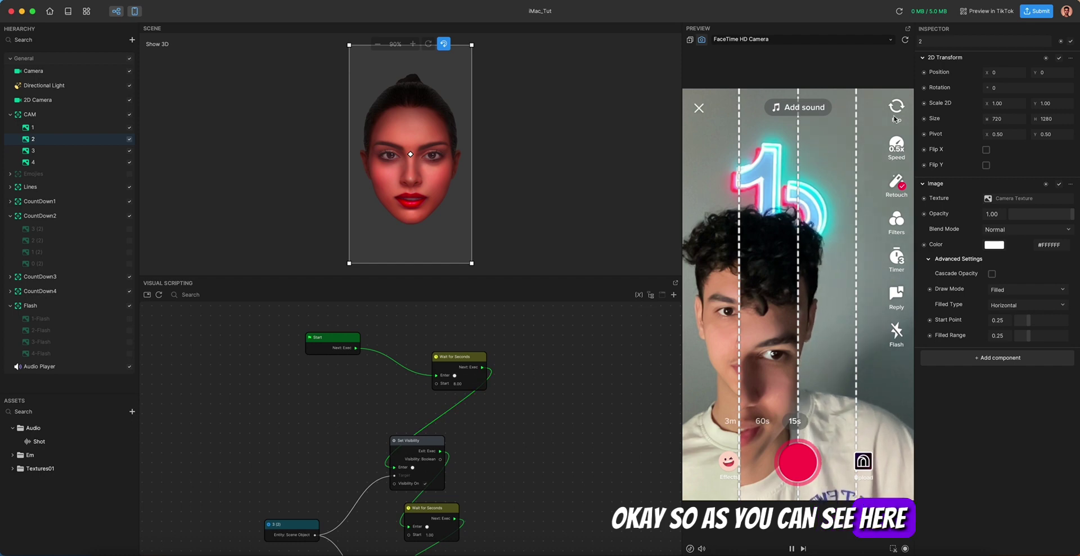
left_click(906, 42)
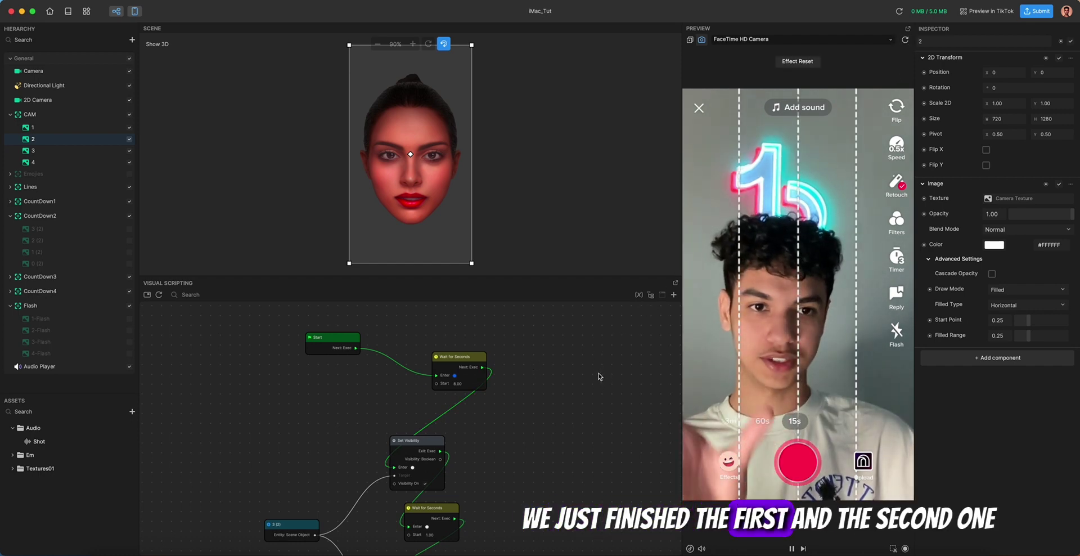
Duplicate the audio chain with its Start, Wait for Seconds, Audio Player and Do Once nodes, placing the copy below the original.
scroll(610, 417, "down", 1)
scroll(420, 386, "down", 8)
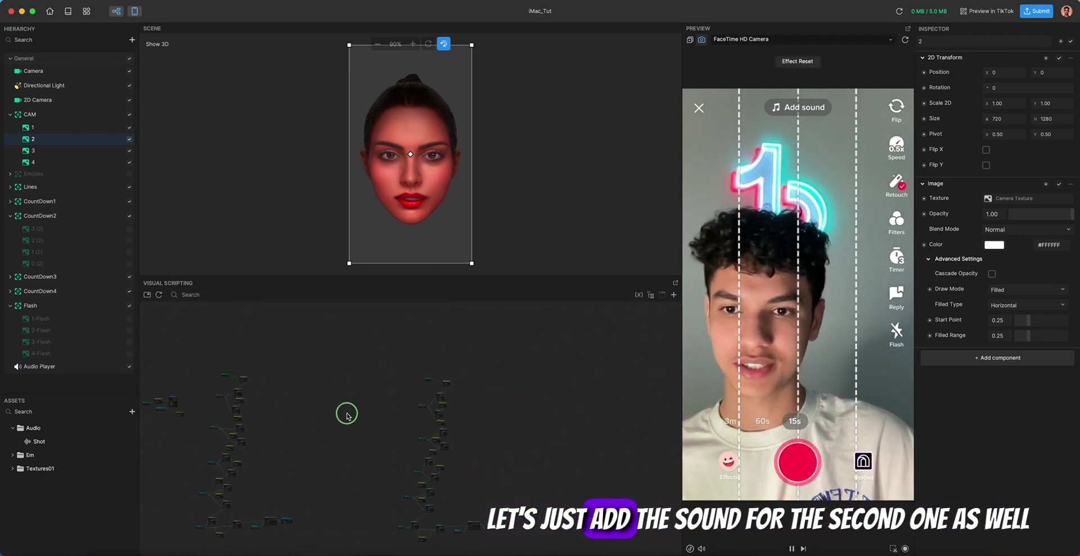
scroll(327, 385, "up", 6)
left_click_drag(406, 429, 280, 333)
key("super+c")
key("super+v")
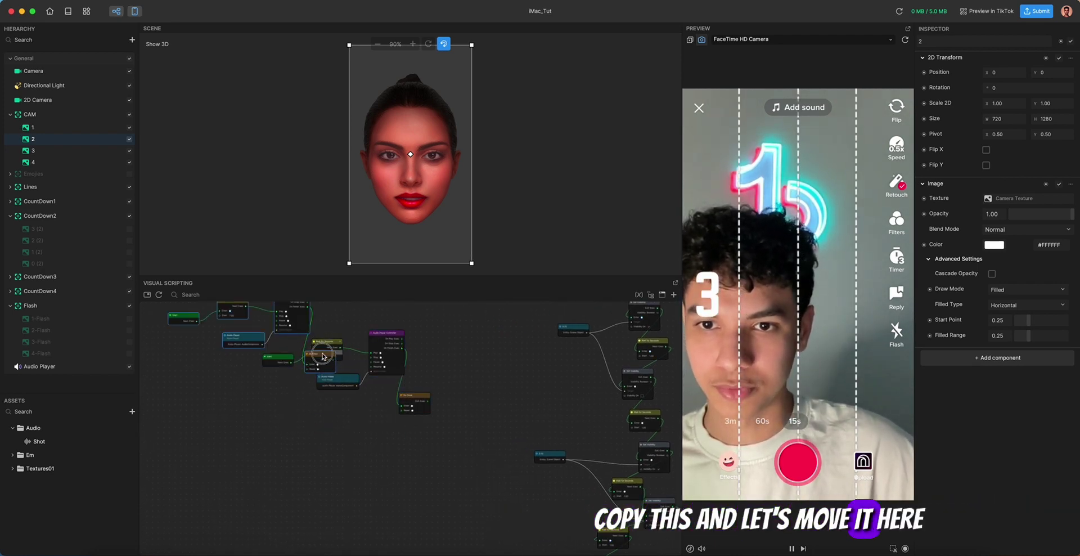
left_click_drag(321, 359, 412, 499)
Set the Wait for Seconds node in the copied audio chain to 14 seconds.
scroll(470, 406, "up", 4)
middle_click_drag(448, 453, 500, 403)
left_click(350, 370)
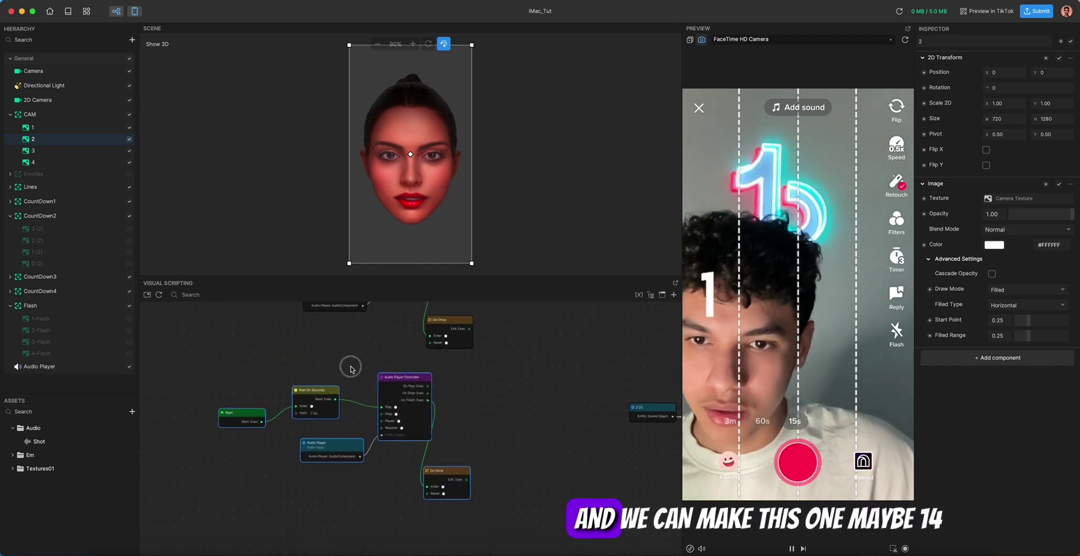
left_click(312, 414)
type("14")
key("Return")
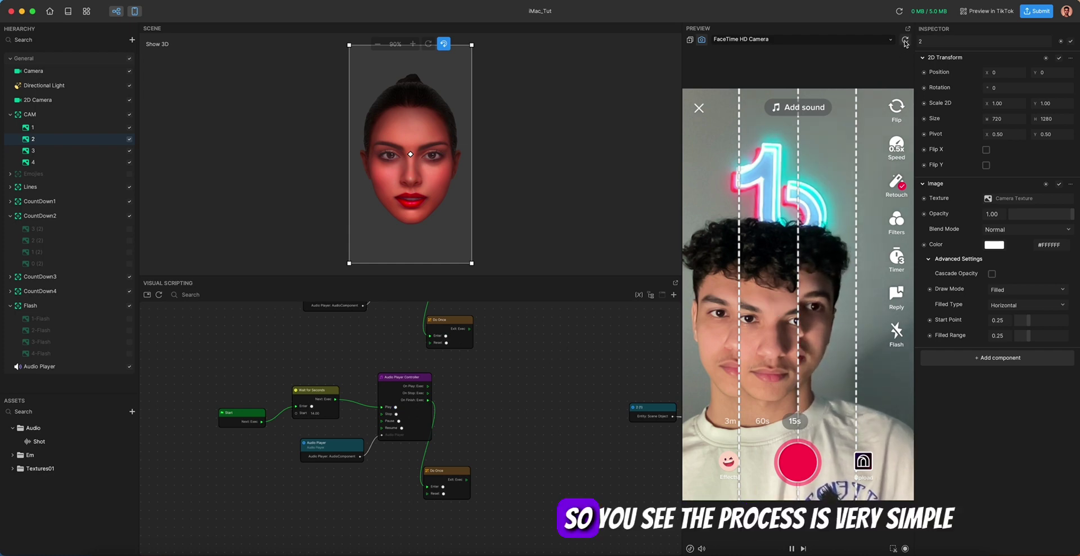
scroll(518, 416, "down", 5)
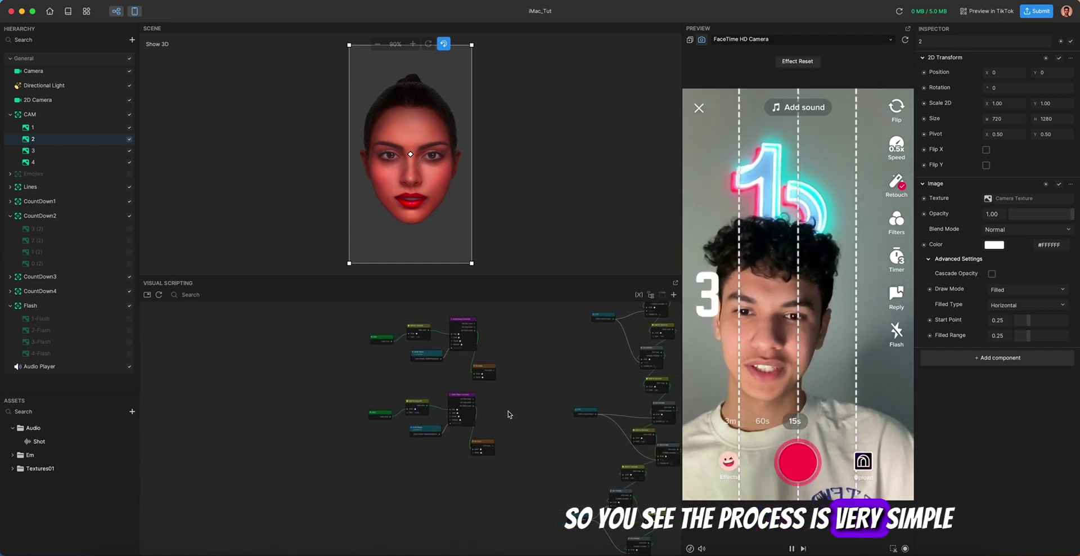
scroll(488, 414, "up", 5)
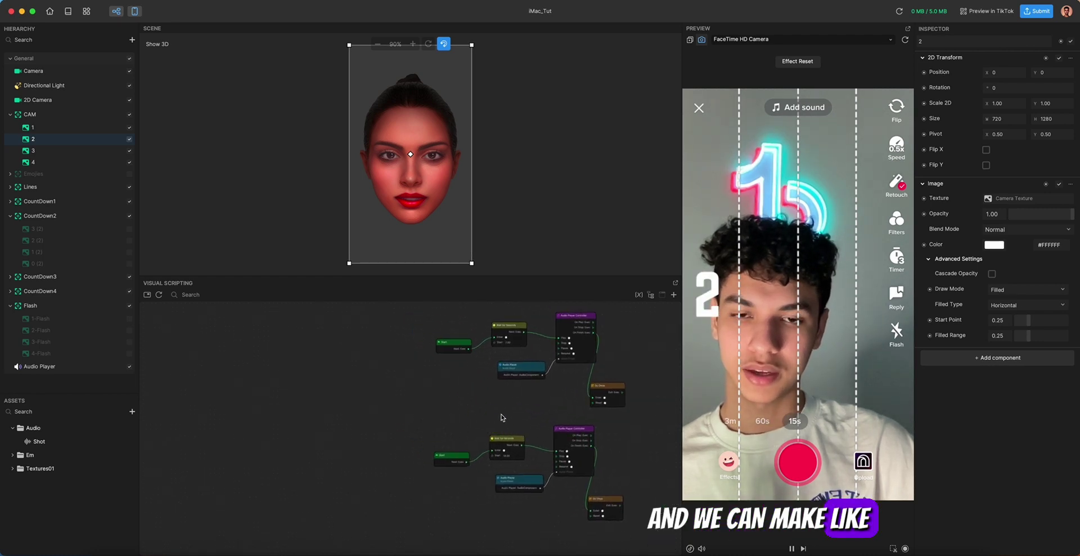
scroll(487, 413, "down", 2)
mouse_move(498, 413)
middle_mouse_down()
mouse_move(471, 410)
mouse_move(489, 421)
middle_mouse_up()
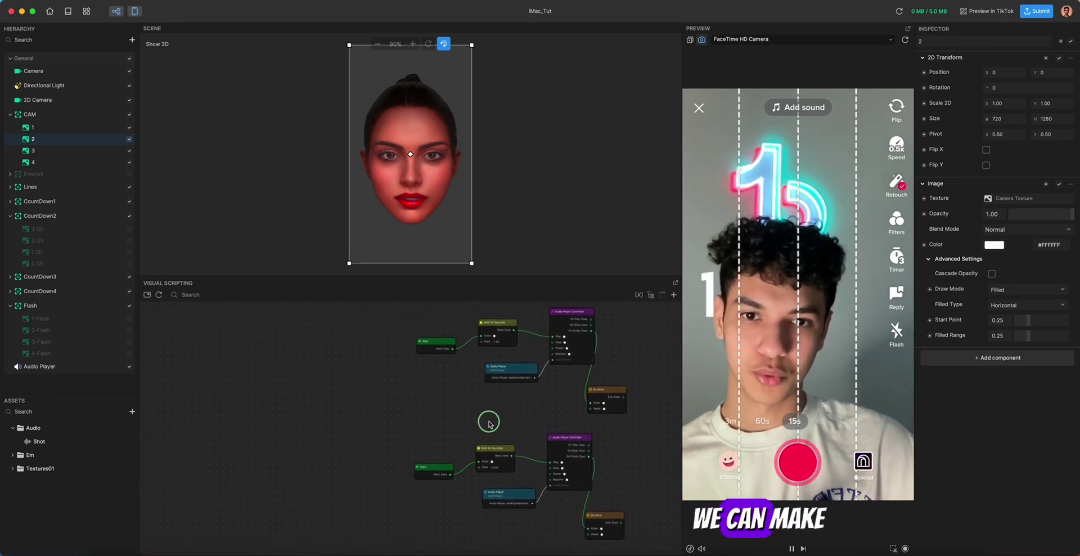
left_click(439, 349)
Duplicate the countdown chain for the third shot and retarget it to the CountDown3 number images and CAM image 3.
scroll(515, 419, "down", 5)
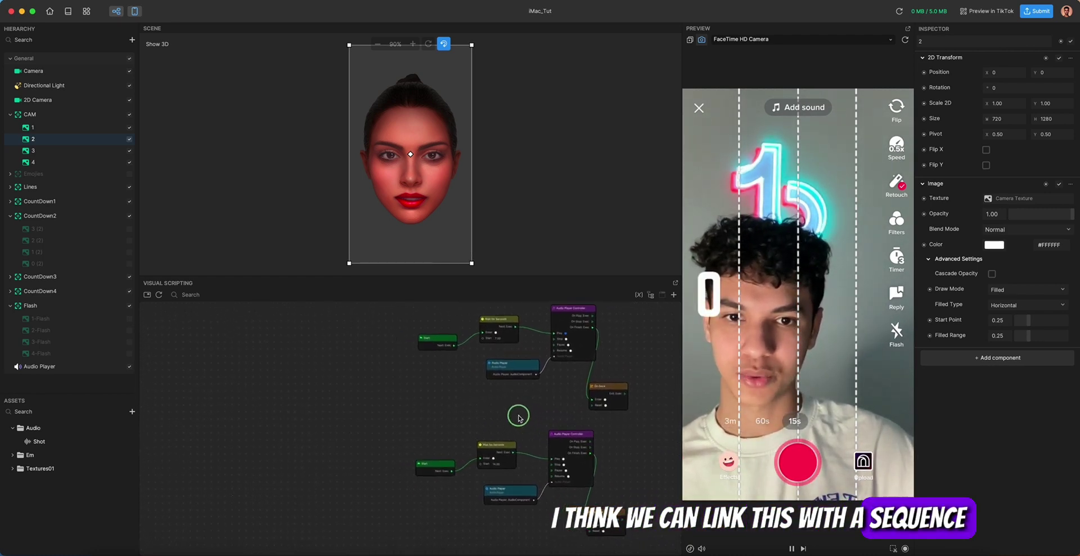
scroll(455, 401, "down", 4)
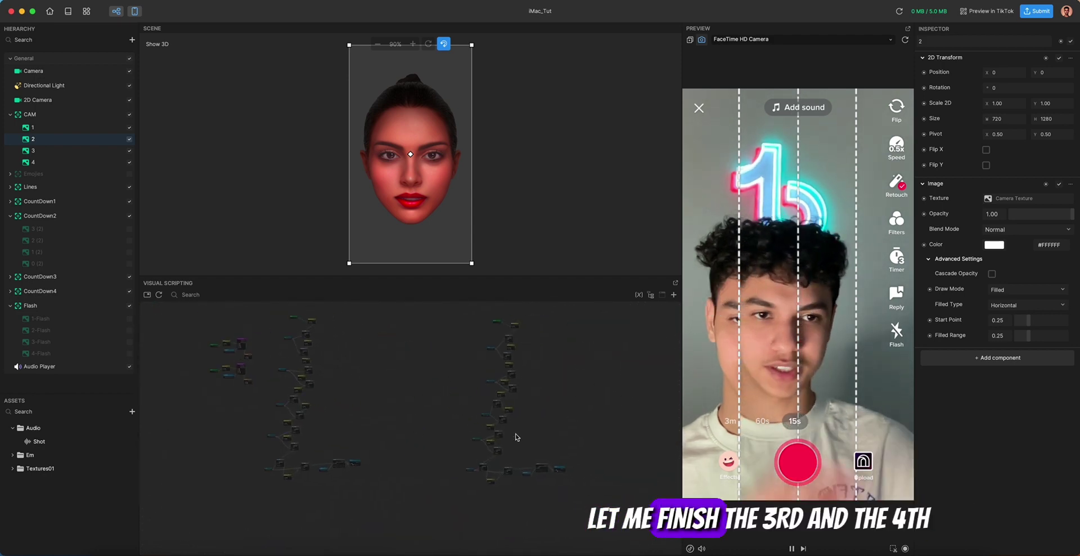
left_click_drag(573, 501, 465, 318)
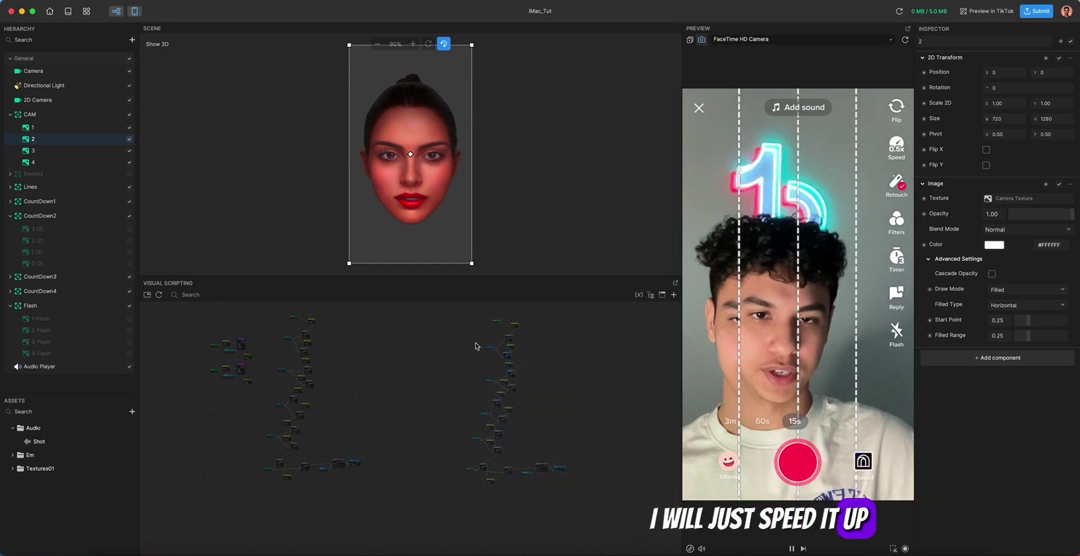
scroll(477, 347, "up", 10)
left_click(11, 276)
left_click_drag(37, 290, 153, 335)
left_click_drag(38, 324, 349, 413)
left_click_drag(368, 420, 441, 478)
left_click(32, 151)
Build the fourth shot's countdown chain with the CountDown4 number images and CAM image 4 as targets.
left_click(10, 338)
left_click_drag(38, 277, 480, 340)
left_click_drag(404, 389, 470, 436)
left_click_drag(37, 312, 434, 436)
scroll(68, 225, "up", 3)
left_click(33, 162)
scroll(419, 384, "down", 8)
scroll(353, 380, "left", 4)
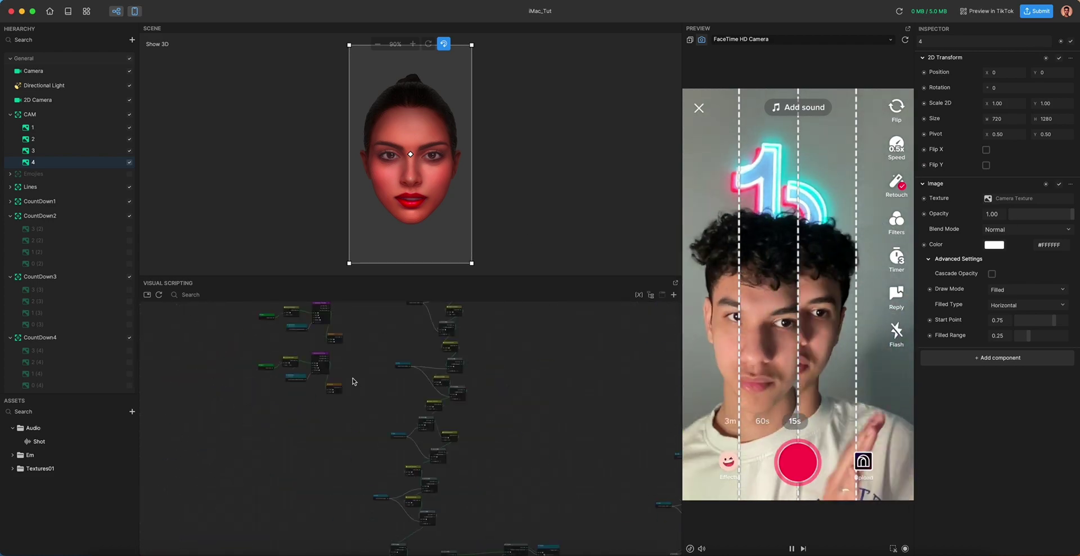
Check the copied audio chains, make the Emojies group visible and restart the preview to test the full effect.
scroll(360, 398, "up", 4)
scroll(504, 438, "down", 6)
scroll(325, 393, "up", 10)
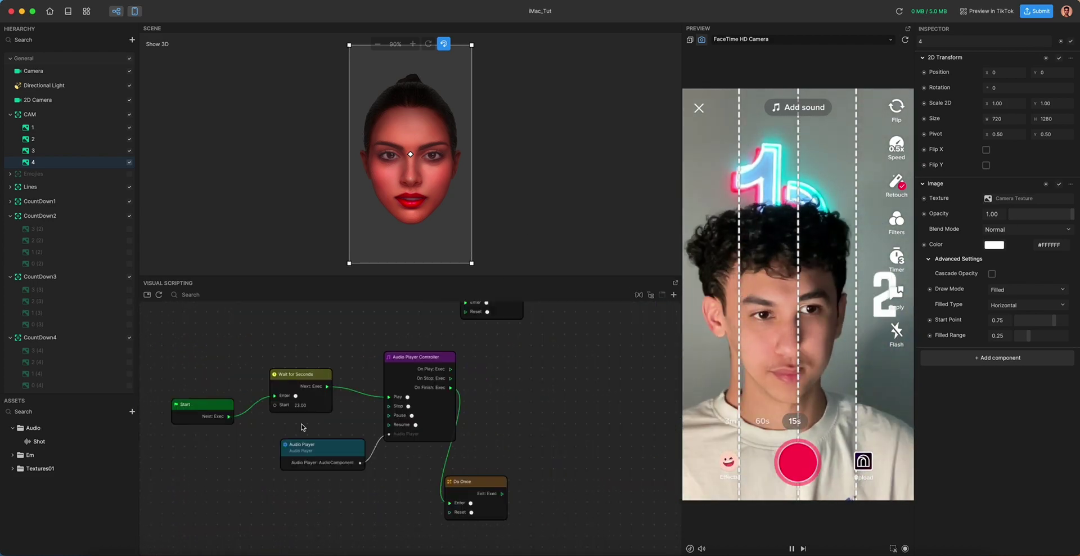
scroll(301, 423, "down", 5)
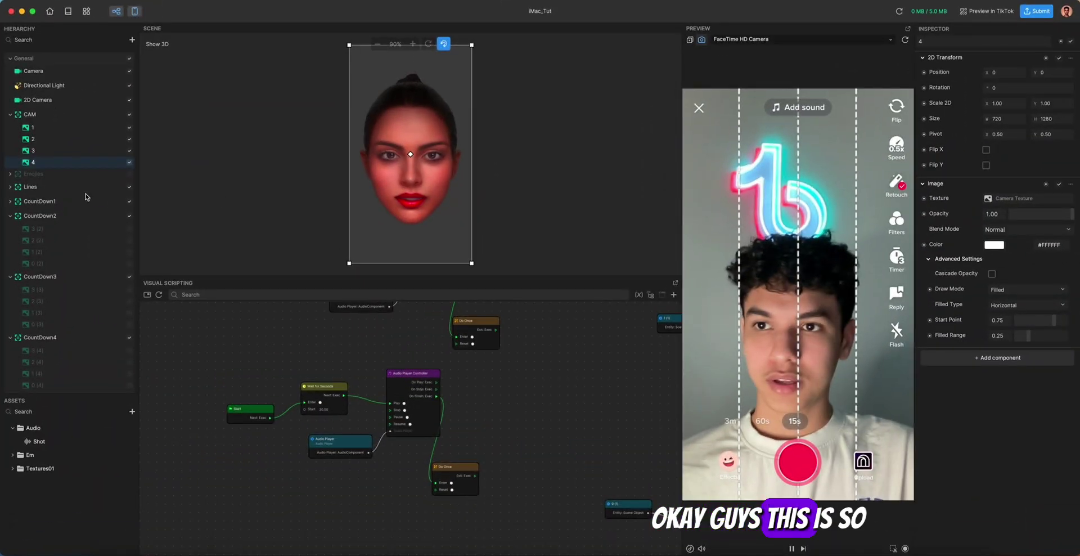
left_click(128, 175)
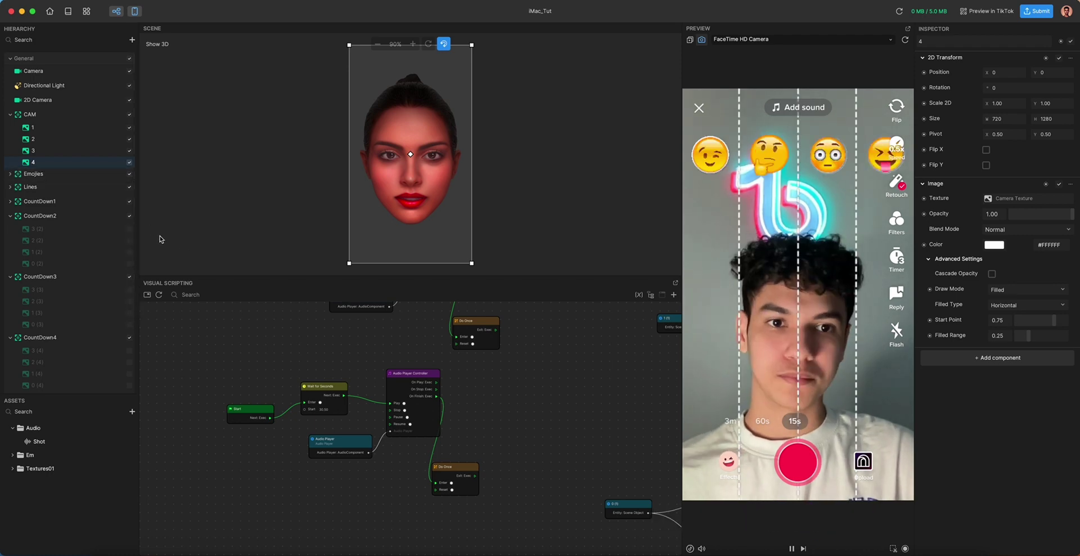
left_click(906, 40)
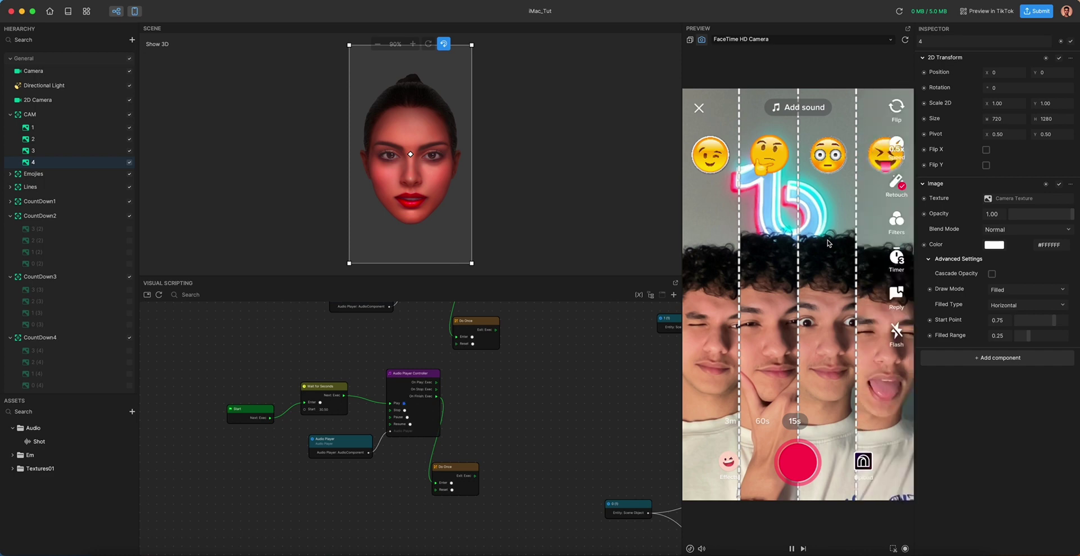
left_click(905, 40)
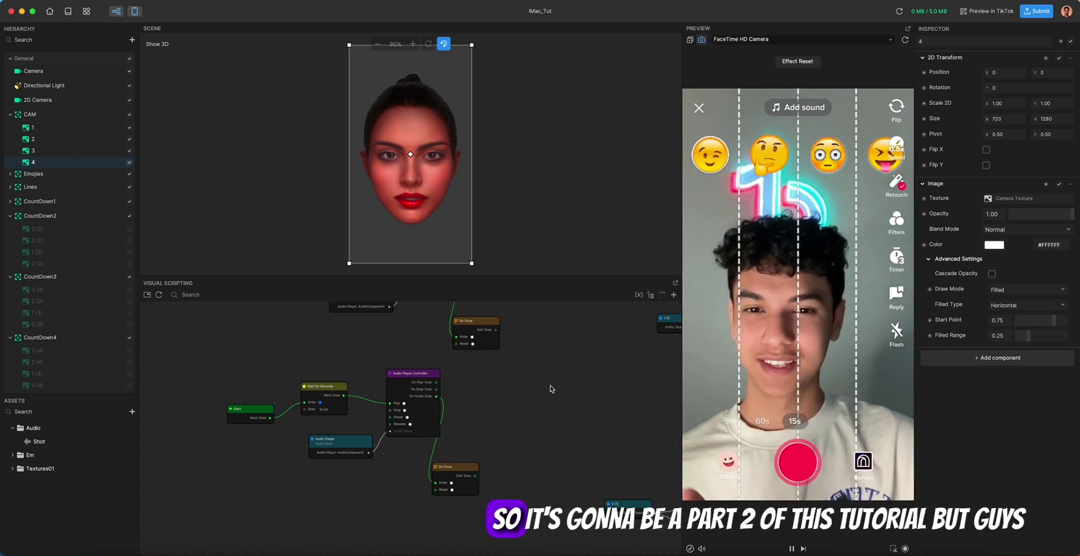
Look over the four audio chains, the countdown chains and the Emojies, CountDown and Flash groups in the hierarchy.
scroll(550, 387, "down", 4)
scroll(550, 386, "down", 3)
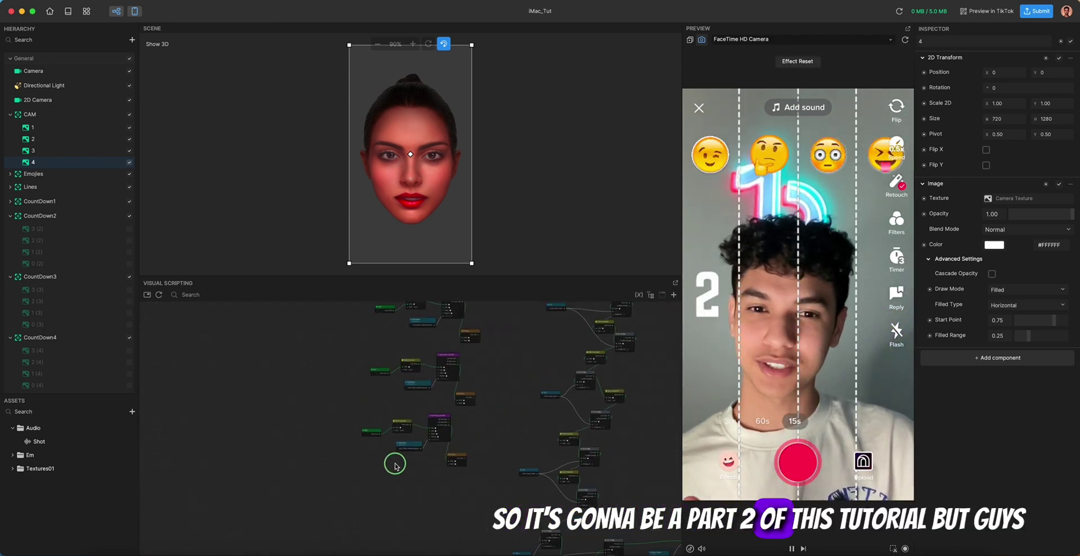
left_click_drag(547, 427, 507, 404)
scroll(490, 419, "down", 3)
right_click_drag(508, 404, 441, 470)
left_click_drag(220, 352, 484, 442)
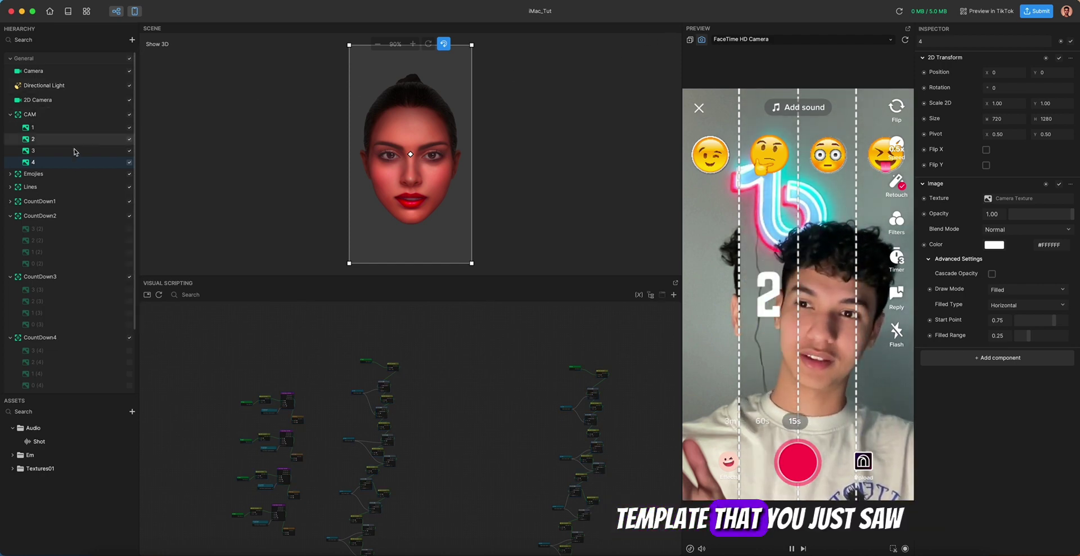
left_click(34, 174)
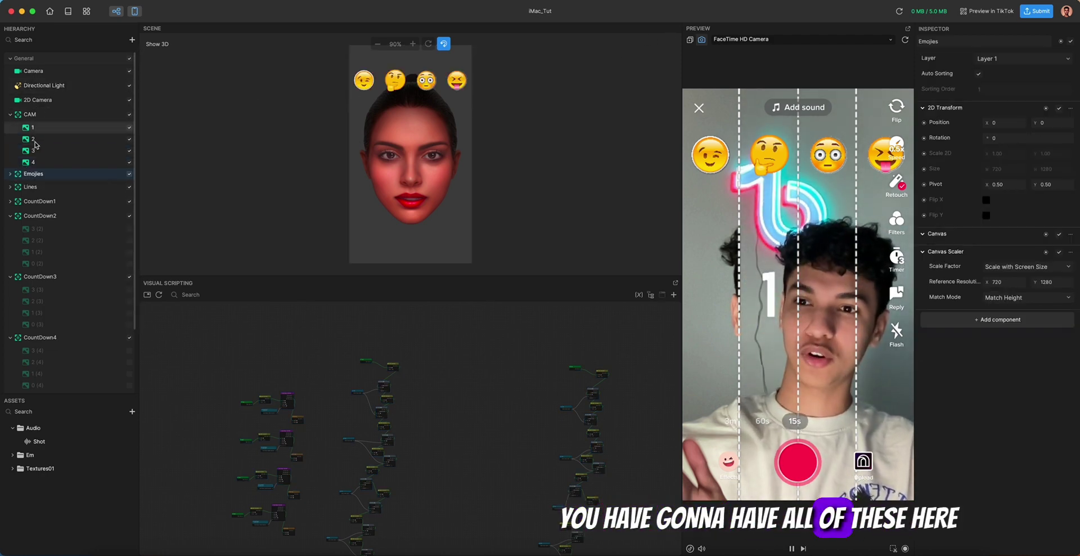
scroll(62, 354, "down", 3)
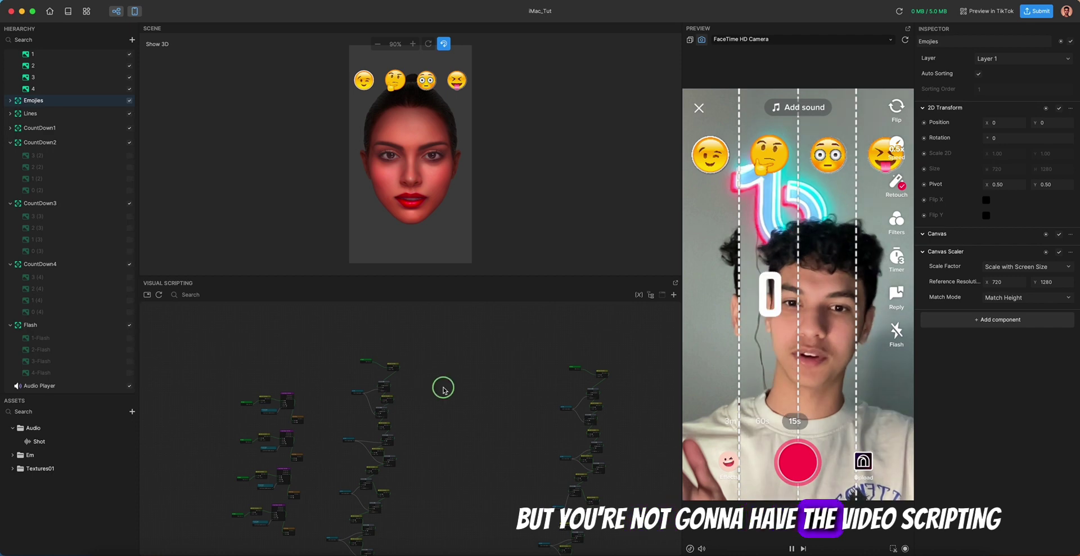
Replay the effect in the preview and review the overall layout of the audio and countdown node chains.
left_click(905, 40)
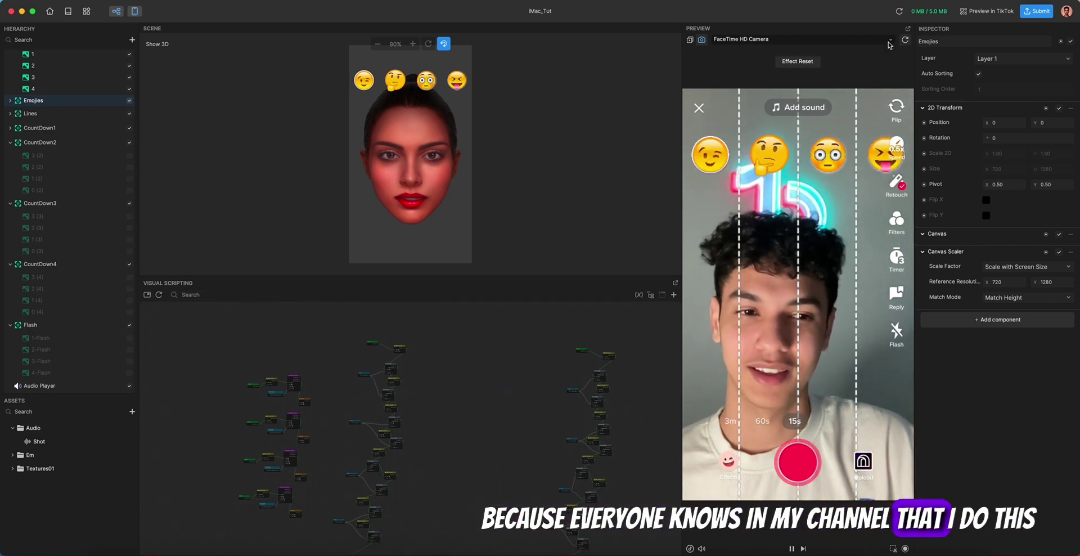
left_click(371, 342)
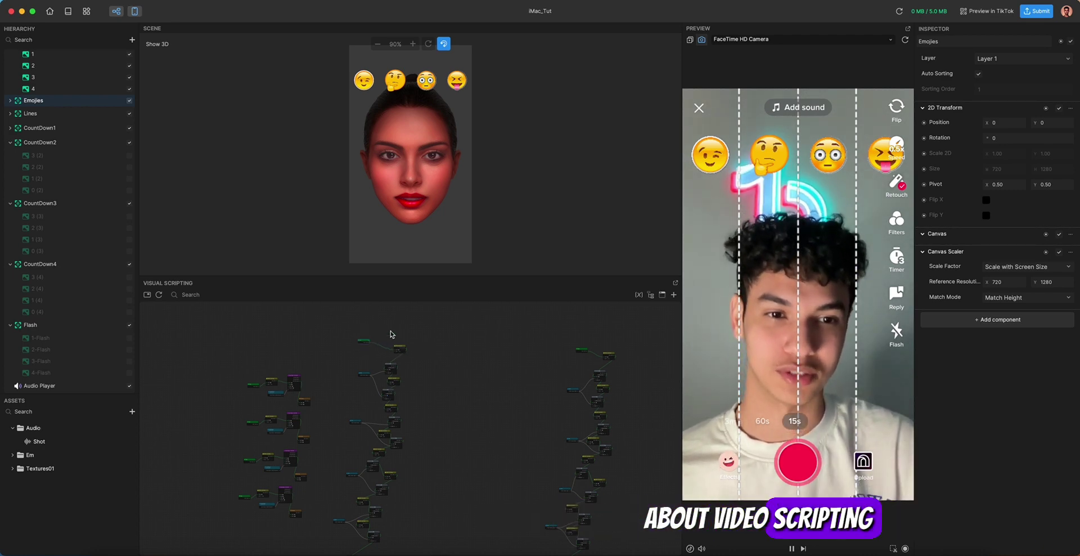
left_click(906, 43)
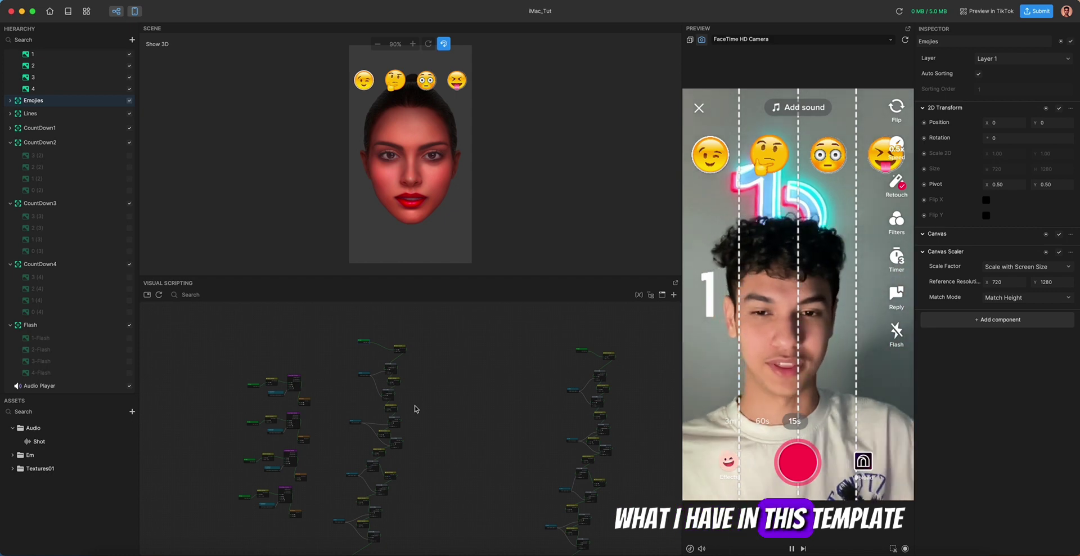
scroll(427, 425, "up", 5)
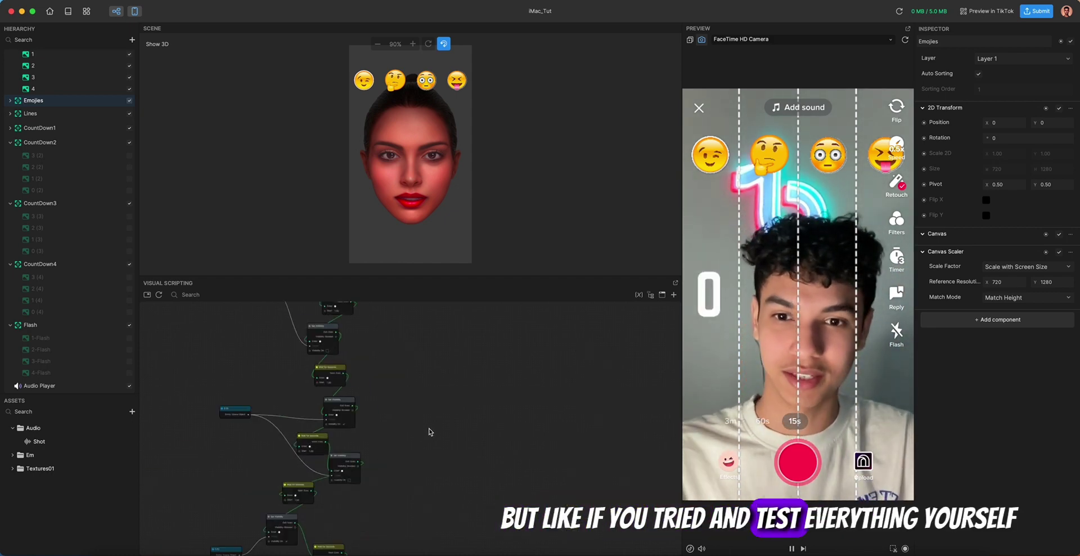
scroll(467, 413, "down", 5)
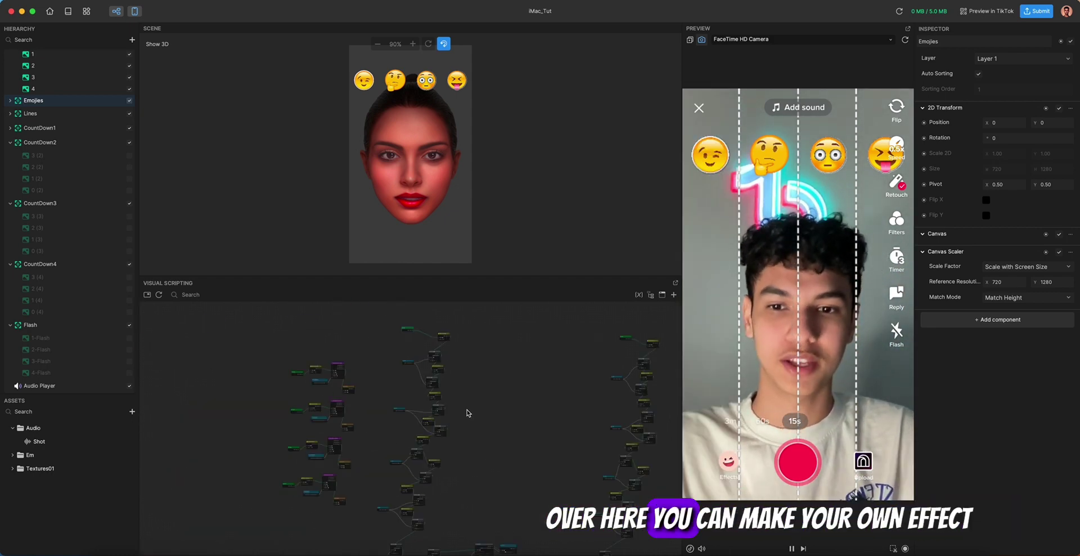
left_click_drag(490, 414, 467, 401)
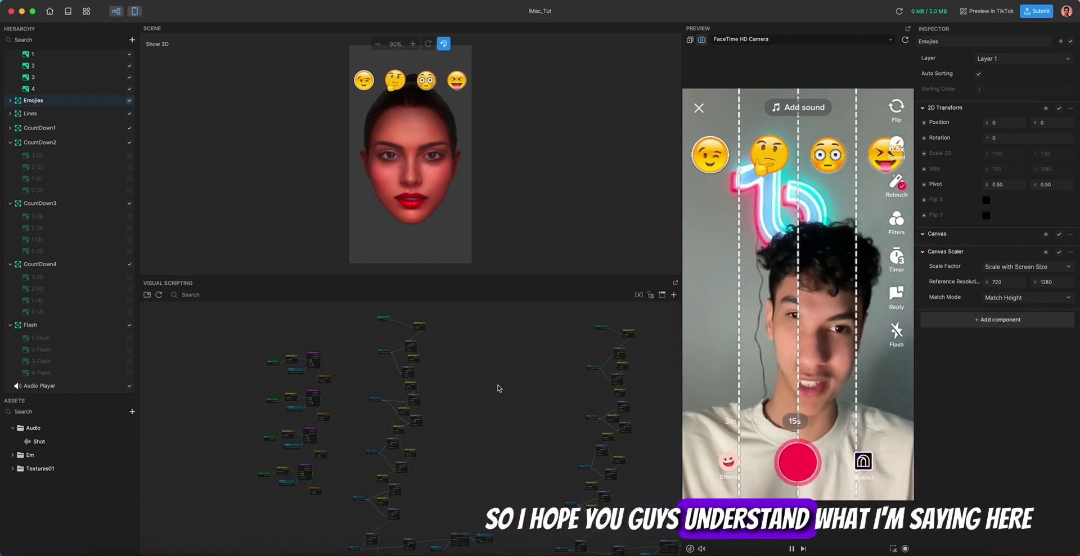
left_click(906, 39)
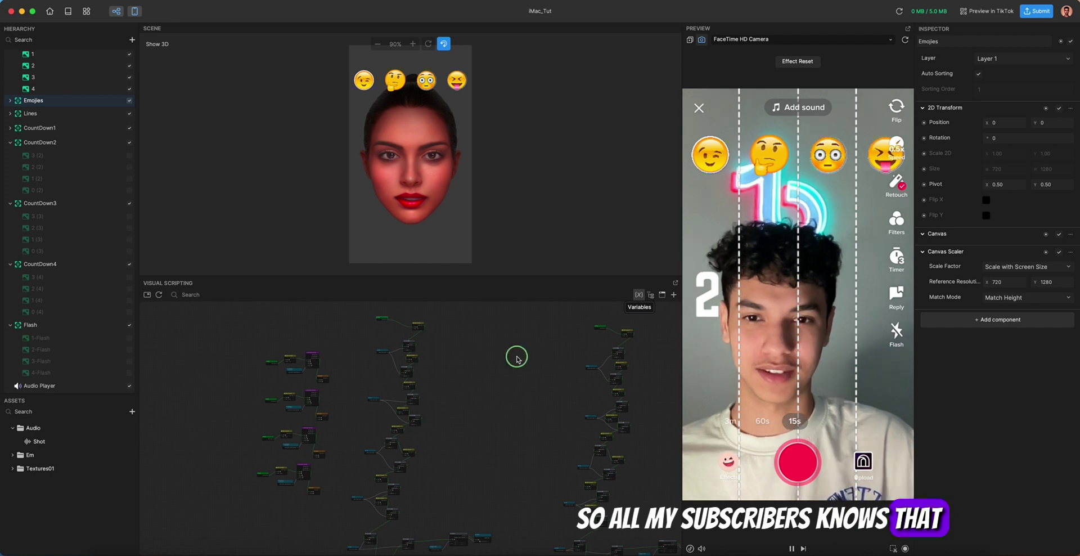
middle_click_drag(518, 356, 485, 353)
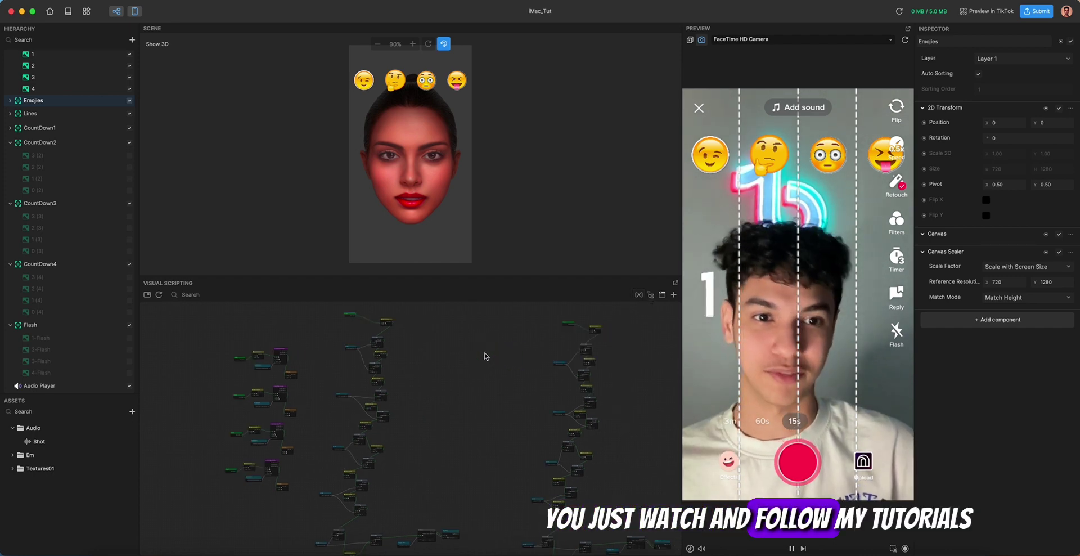
scroll(440, 360, "up", 5)
middle_click_drag(410, 362, 469, 375)
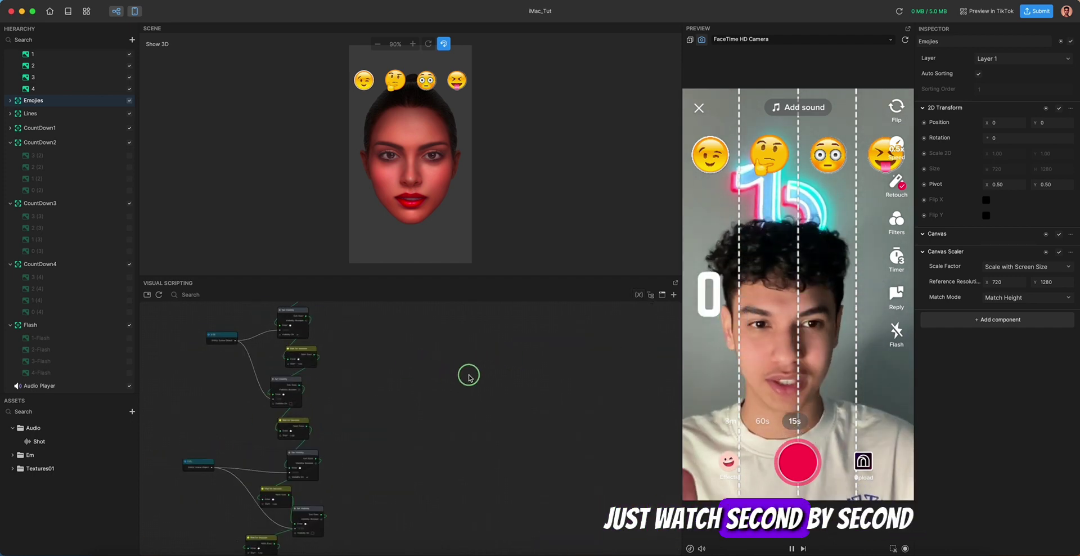
scroll(409, 382, "down", 5)
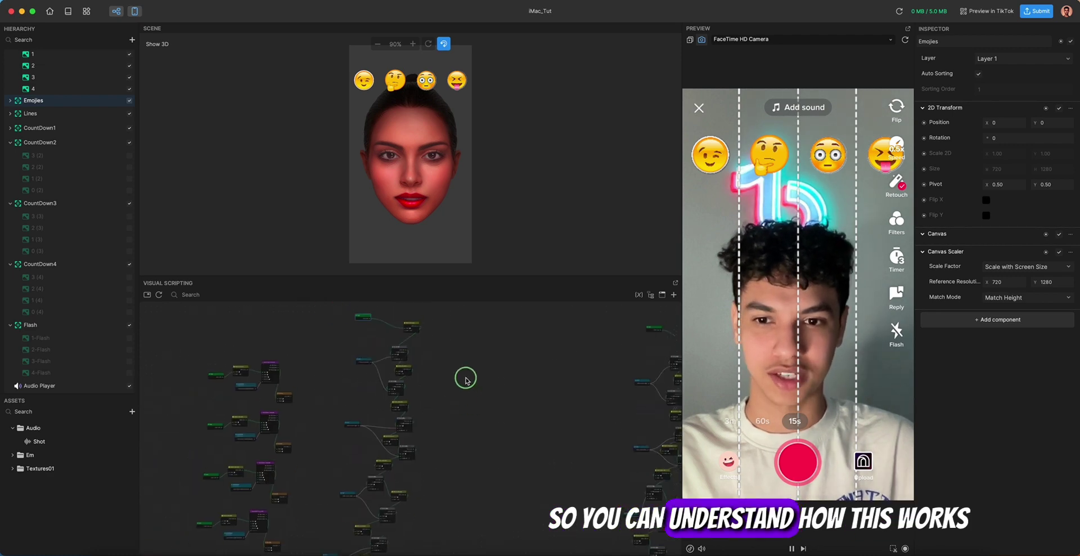
Examine the first countdown chain from its Start node through the delays and Set Visibility nodes for number 3.
scroll(467, 382, "up", 5)
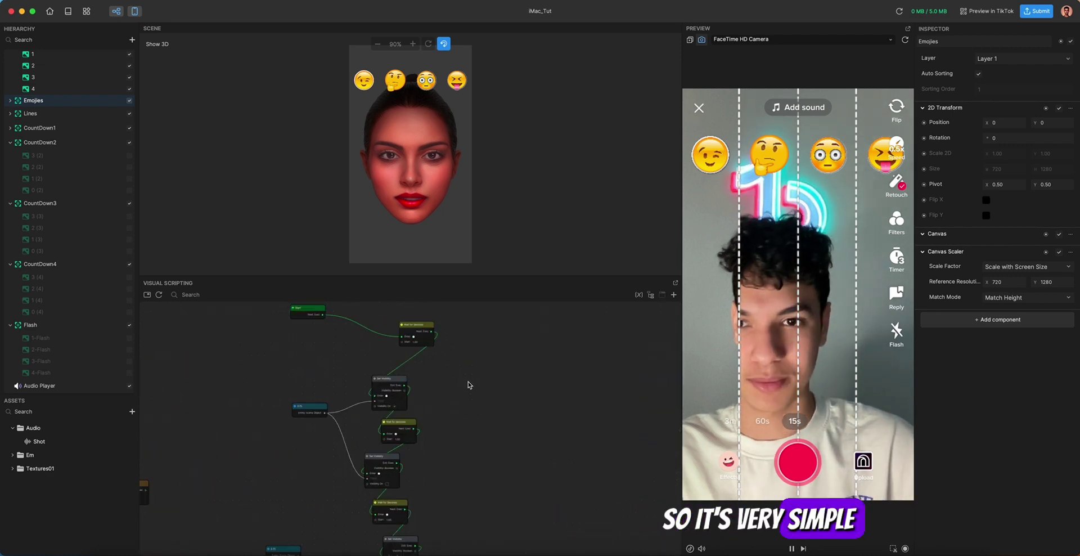
scroll(468, 383, "up", 3)
middle_click_drag(449, 368, 491, 394)
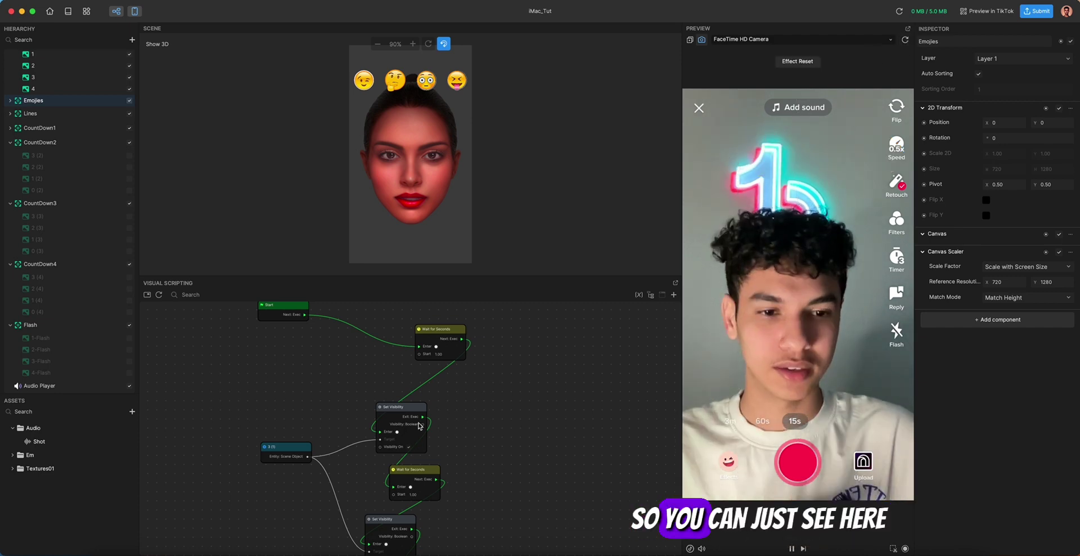
middle_click_drag(492, 409, 548, 451)
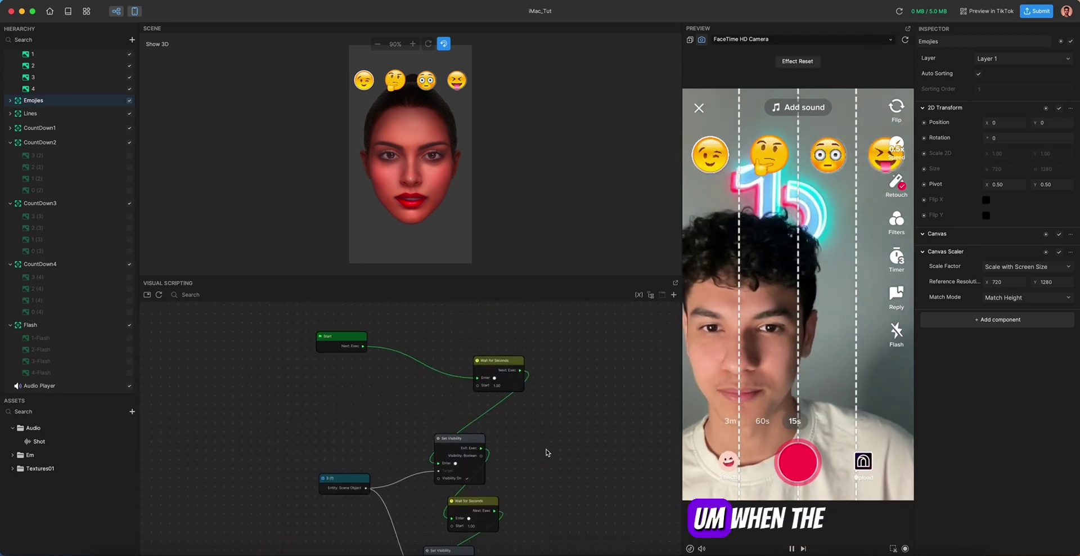
mouse_move(330, 349)
left_mouse_down()
mouse_move(338, 355)
mouse_move(331, 349)
left_mouse_up()
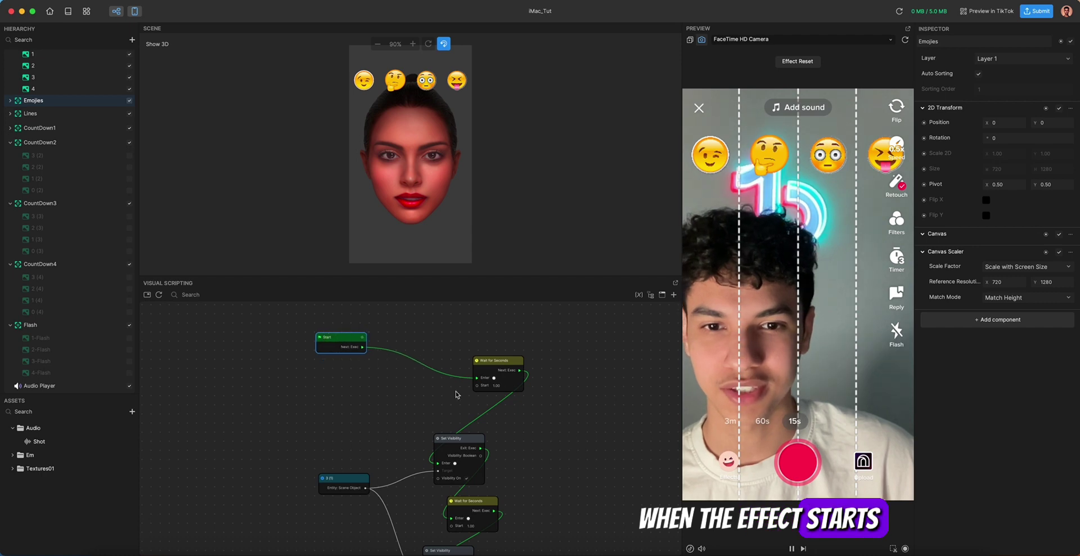
middle_click_drag(535, 419, 522, 387)
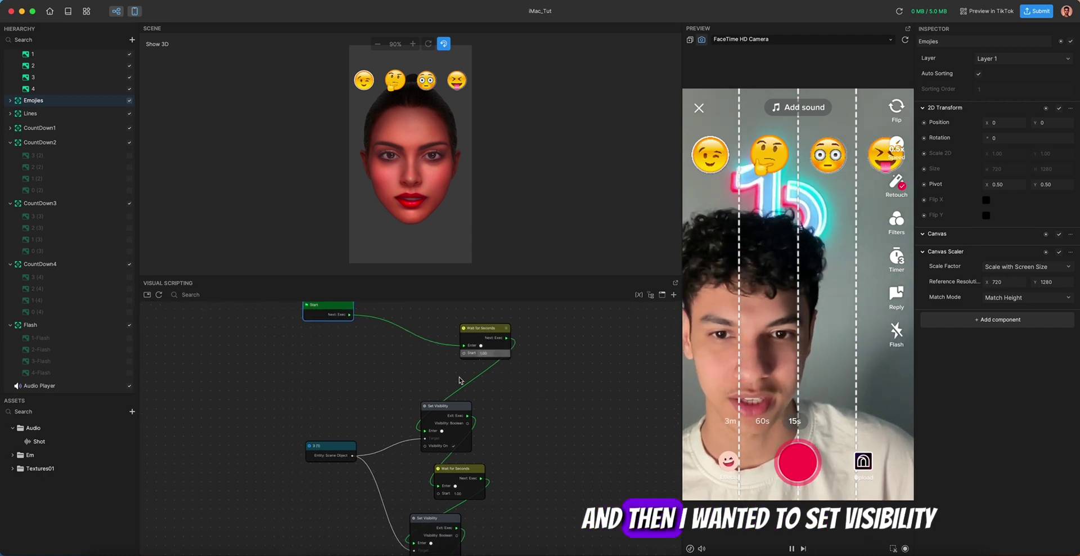
left_click_drag(528, 423, 537, 376)
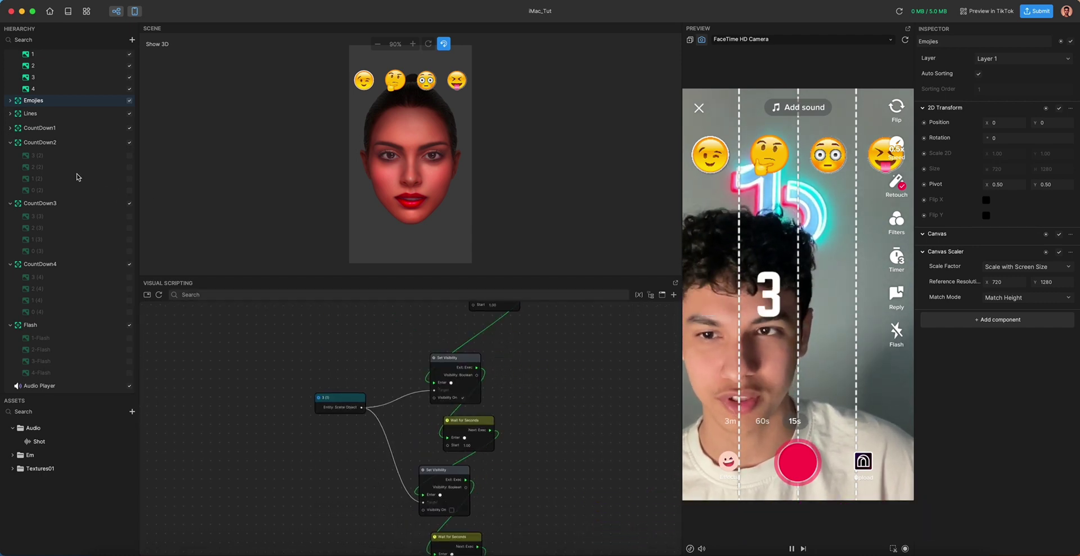
left_click_drag(332, 399, 334, 396)
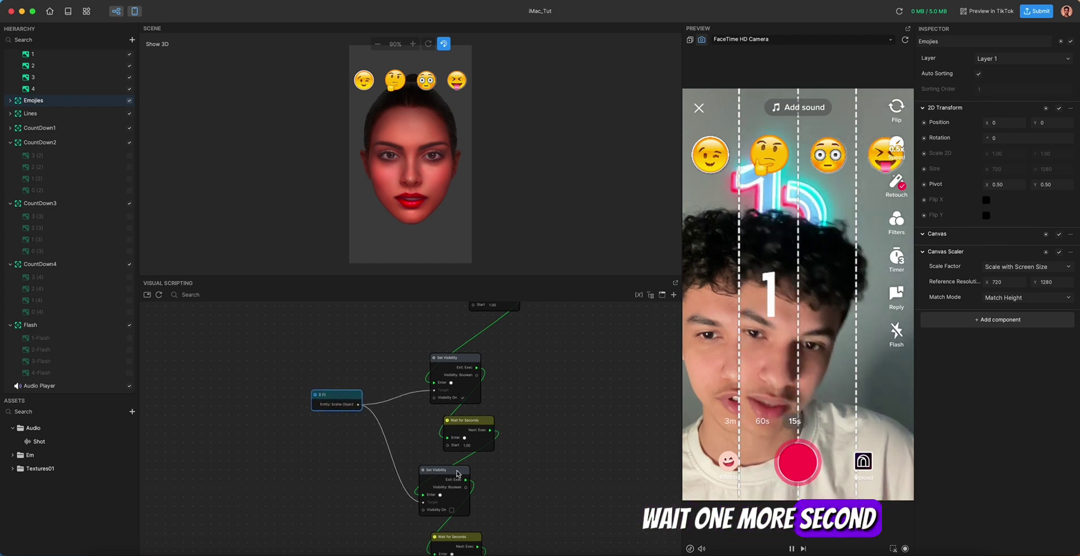
Follow the first countdown chain through the Set Visibility and Wait for Seconds nodes that show and hide number 2.
left_click_drag(532, 439, 542, 351)
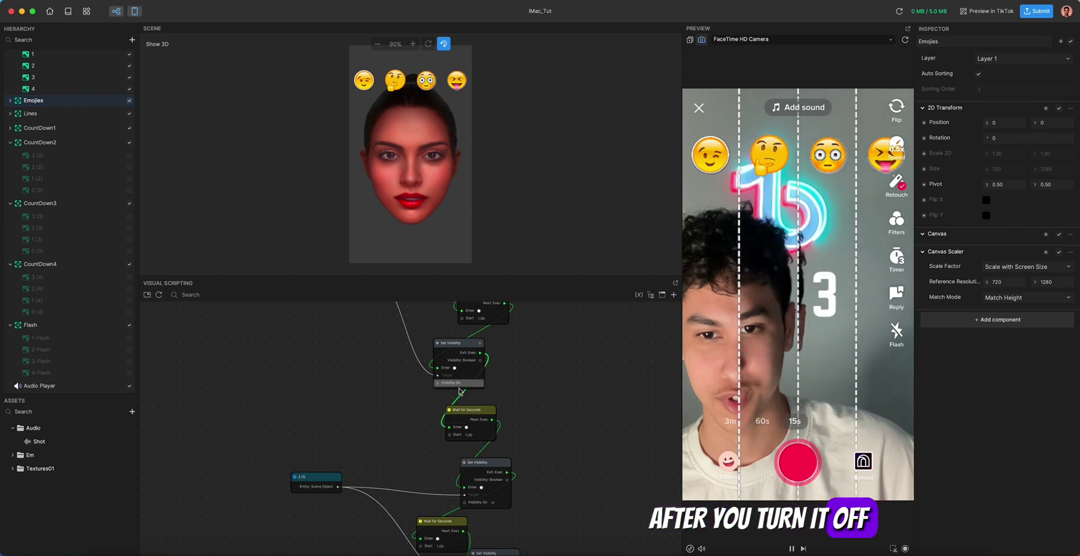
left_click_drag(373, 437, 327, 422)
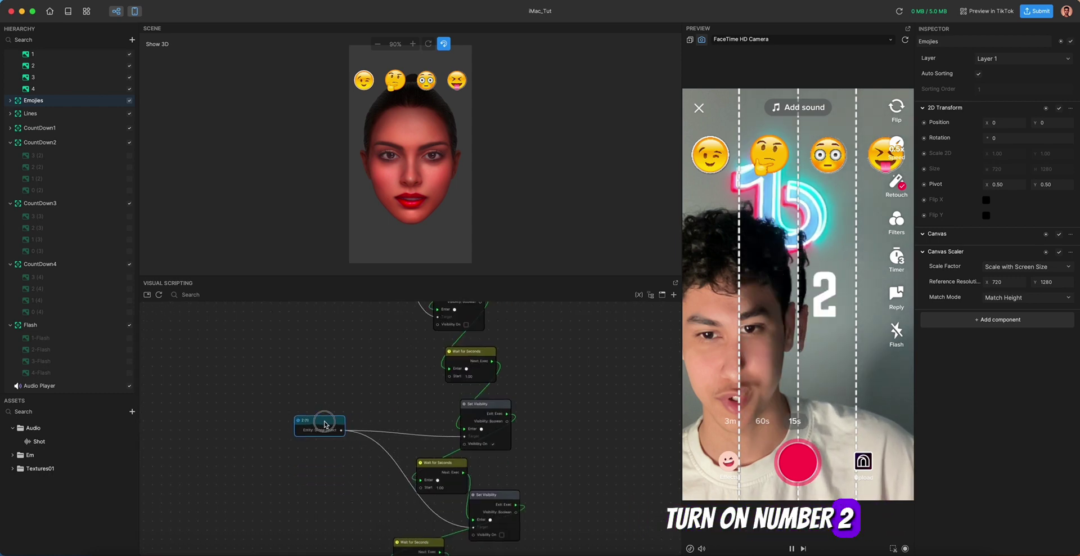
left_click_drag(545, 365, 549, 276)
scroll(535, 433, "down", 5)
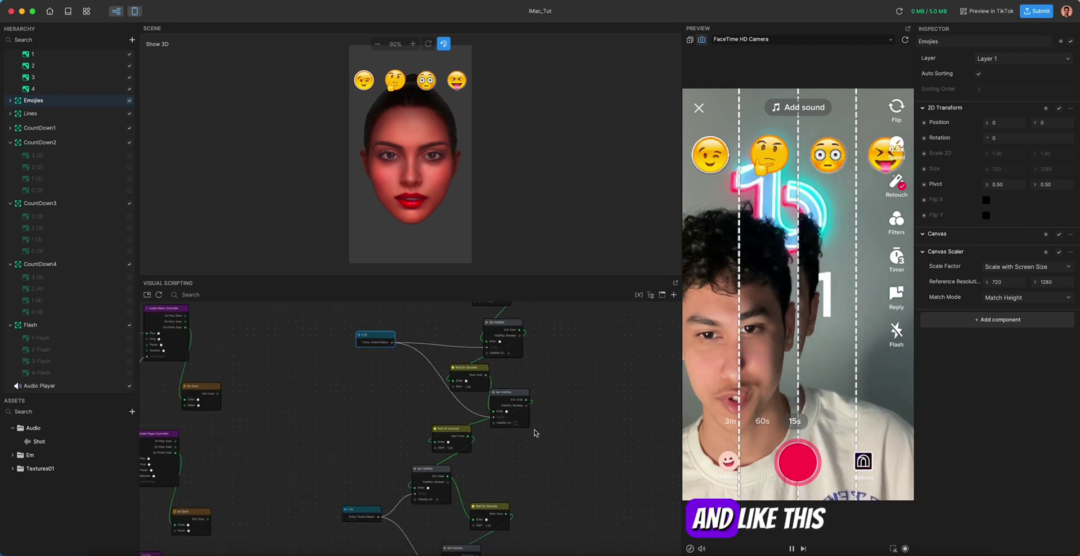
left_click_drag(545, 431, 567, 291)
Restart the preview, inspect the flash texture in Textures01 and examine the 1-Flash visibility nodes.
left_click(904, 41)
left_click_drag(563, 395, 596, 314)
left_click(12, 469)
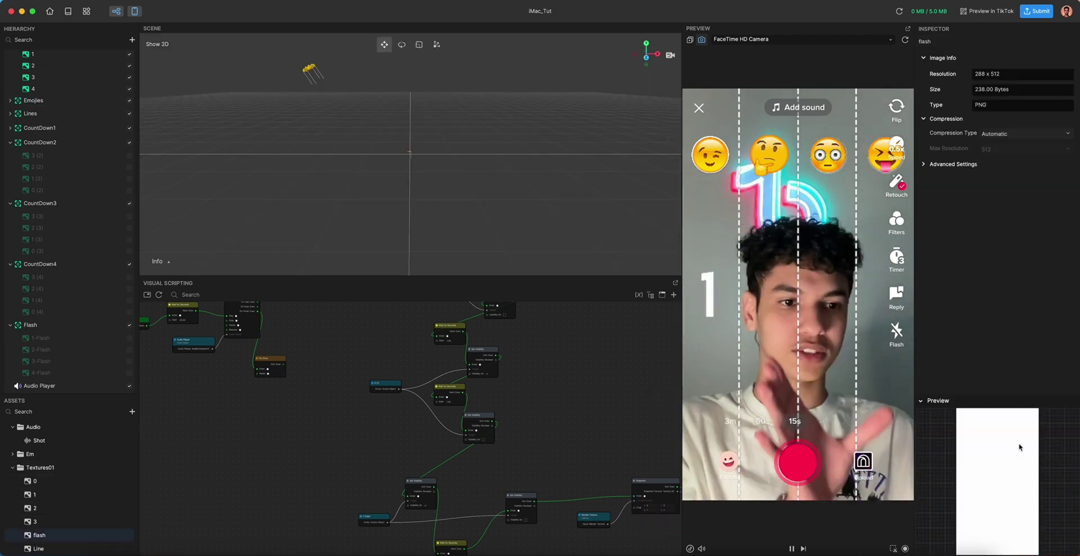
left_click_drag(548, 428, 564, 343)
scroll(484, 434, "up", 5)
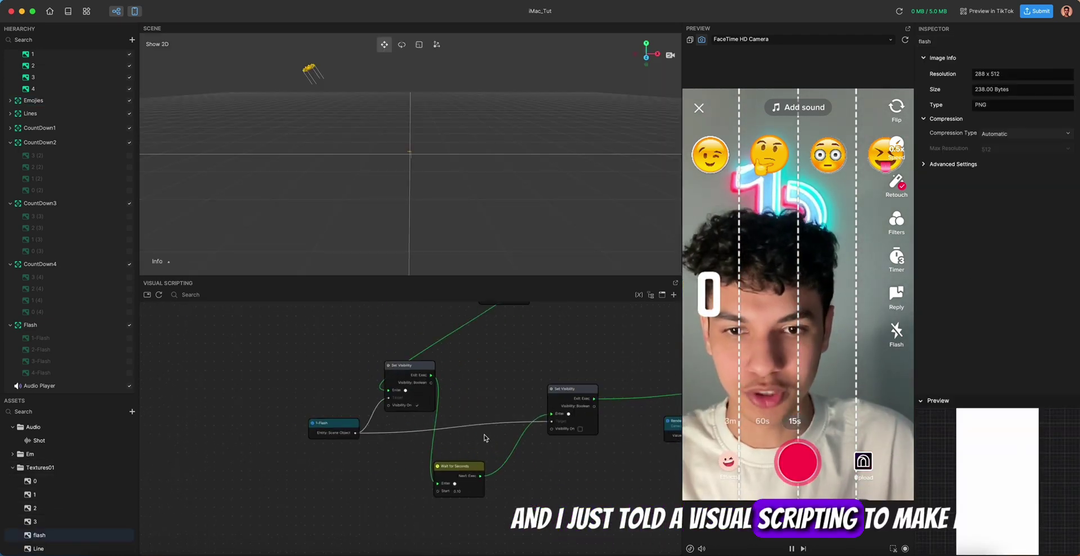
Follow the first chain from the 1-Flash visibility and Wait for Seconds nodes through to the Render Texture, Snapshot and Texture nodes.
left_click_drag(484, 434, 488, 408)
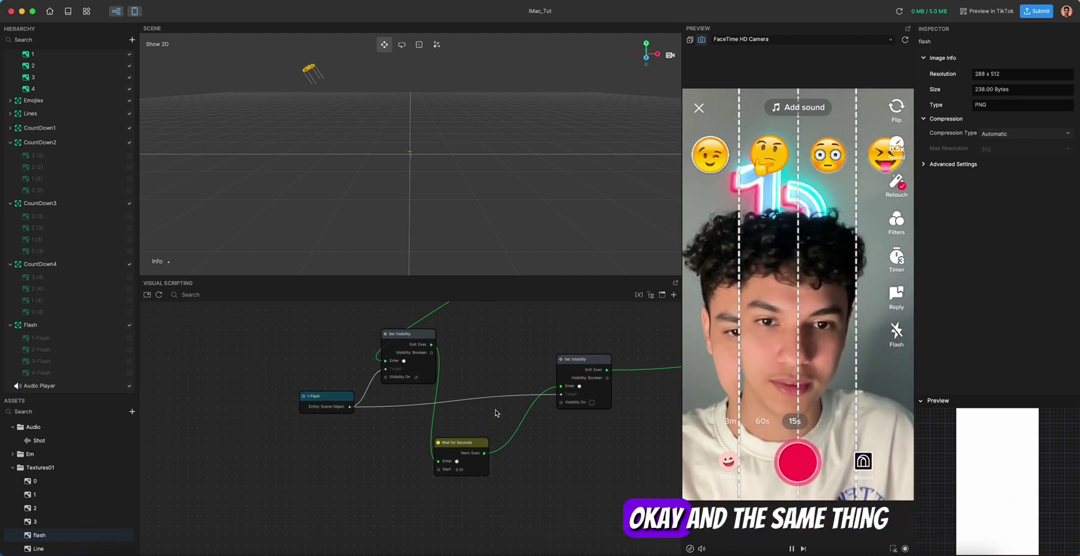
left_click_drag(500, 370, 437, 380)
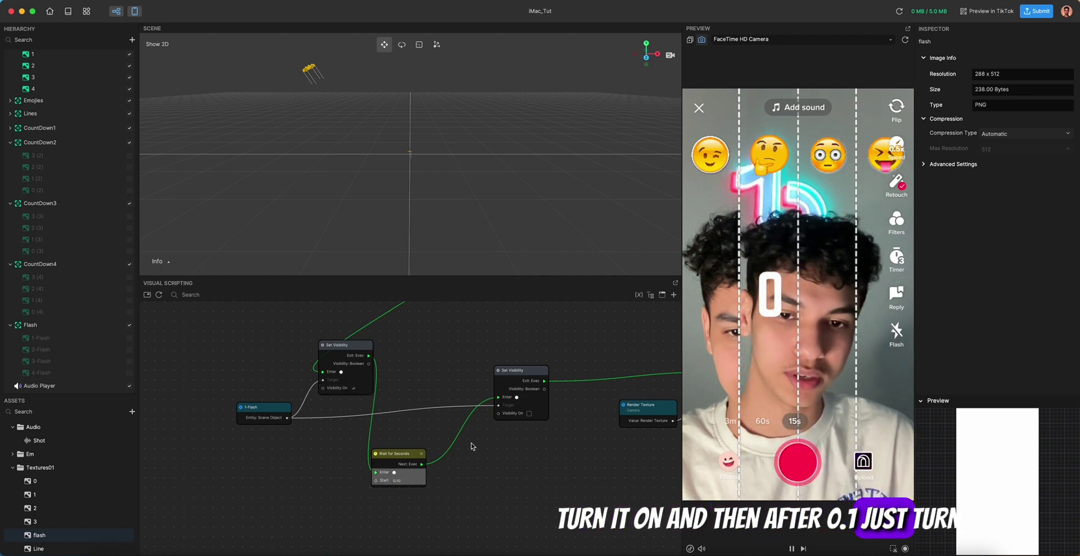
left_click_drag(515, 442, 346, 461)
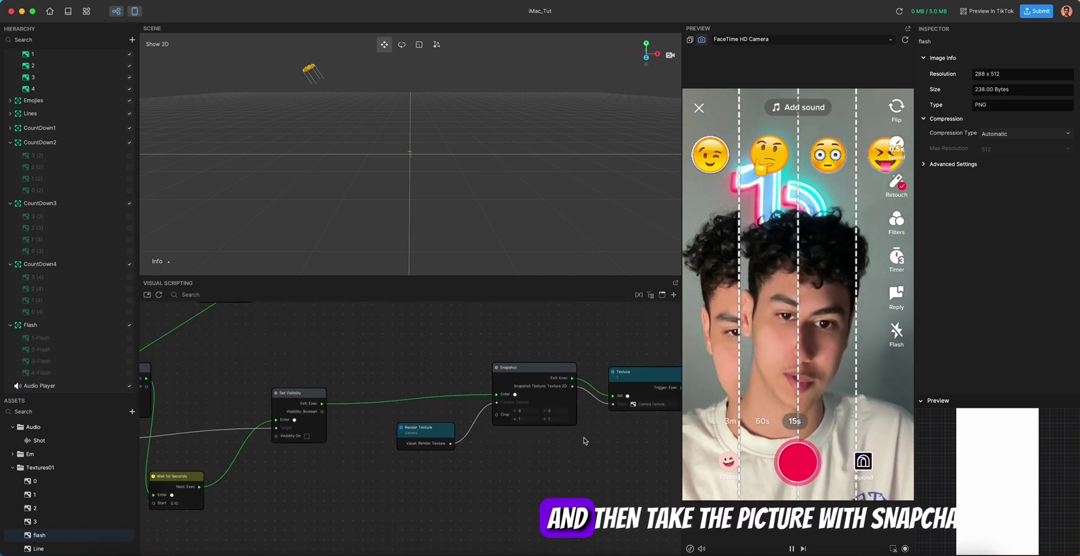
scroll(562, 437, "right", 1)
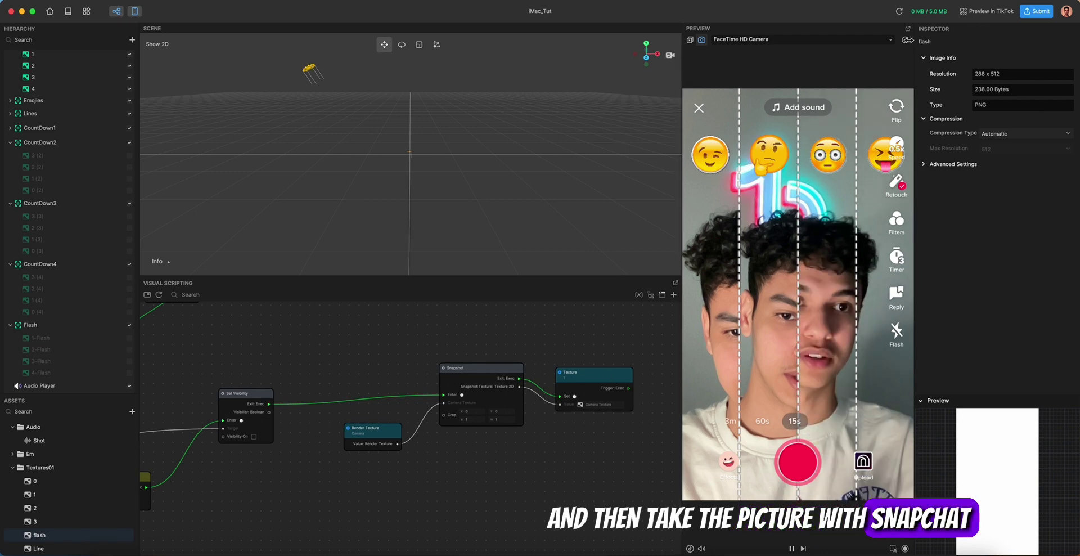
Review the whole visual scripting graph, with the audio chains beside the countdown chains.
scroll(527, 362, "down", 10)
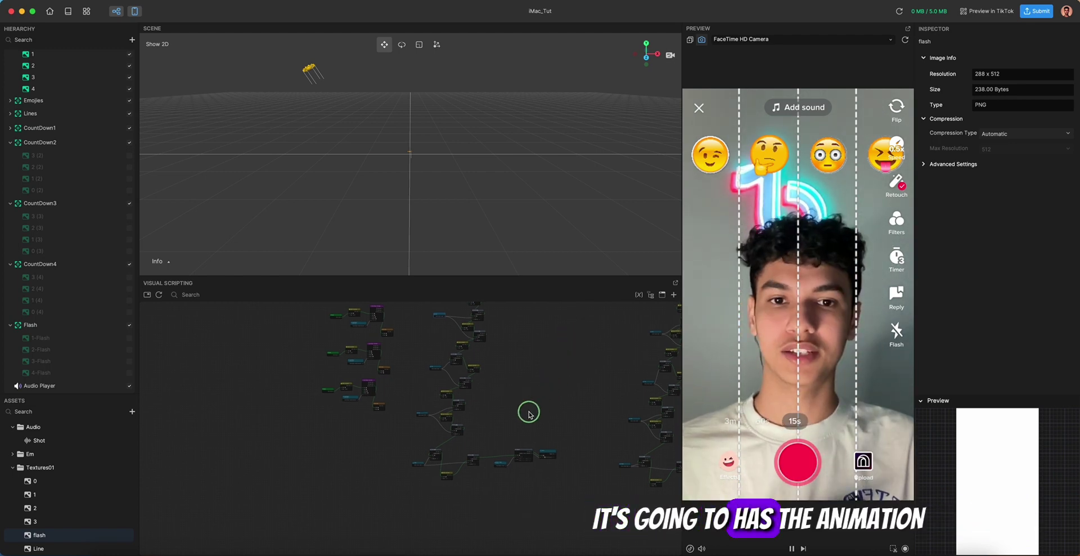
scroll(532, 411, "up", 3)
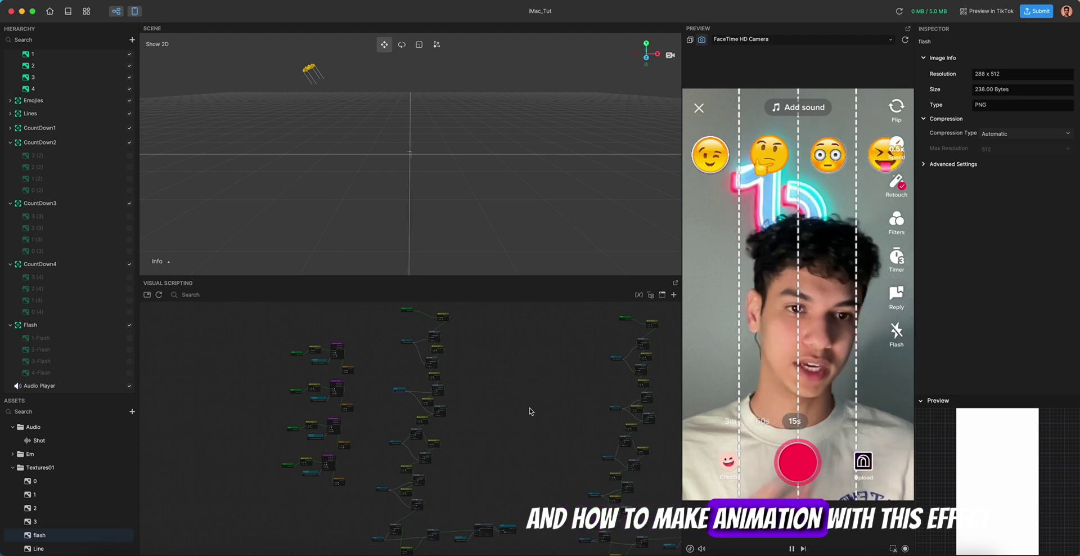
middle_click_drag(528, 407, 524, 422)
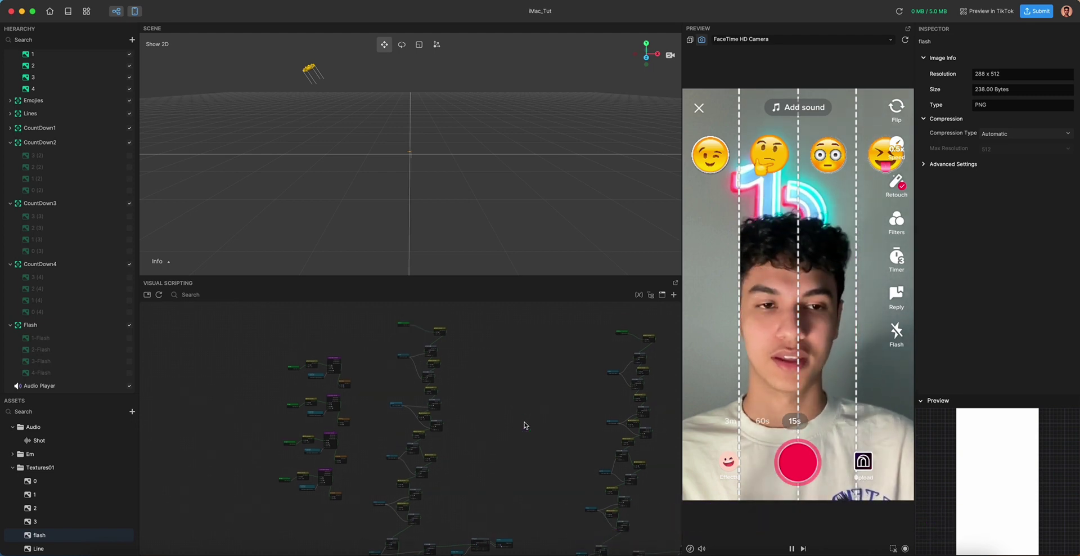